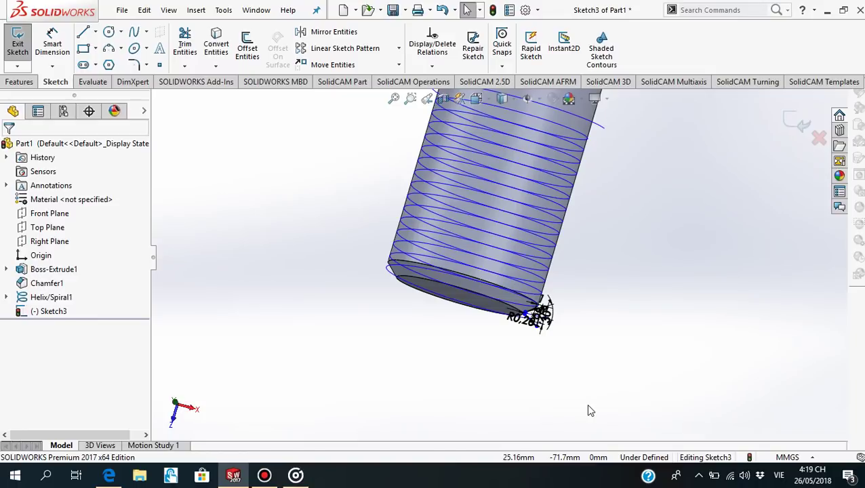
- Inspect the threaded cylinder from several angles and exit the thread profile sketch
scroll(543, 319, "down", 4)
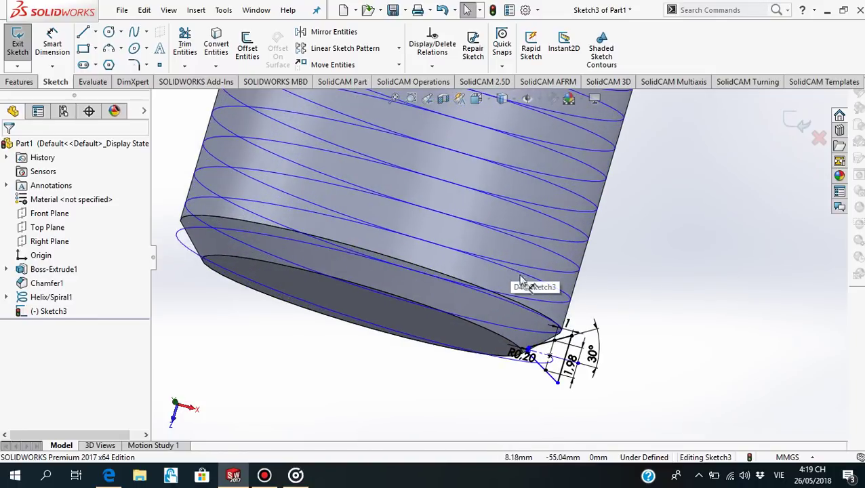
scroll(502, 325, "down", 3)
scroll(474, 380, "up", 1)
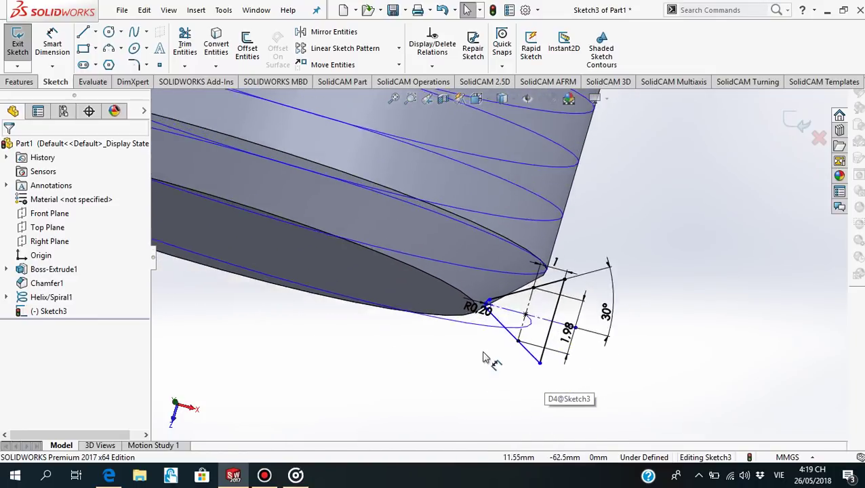
scroll(478, 380, "down", 1)
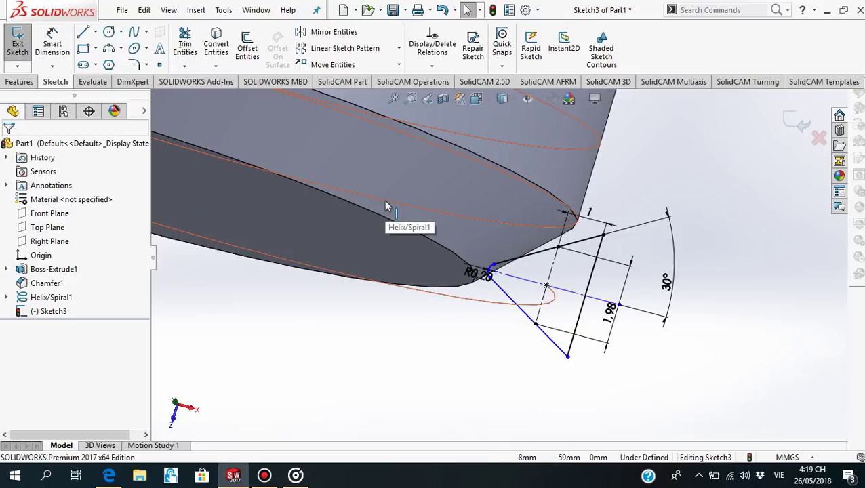
scroll(385, 203, "up", 2)
scroll(390, 179, "up", 3)
scroll(397, 162, "up", 3)
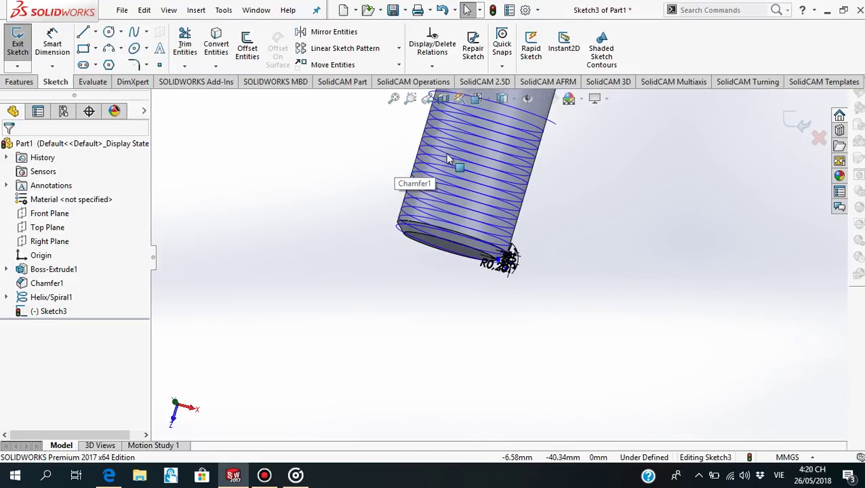
scroll(397, 162, "up", 2)
scroll(508, 293, "down", 2)
scroll(508, 293, "down", 3)
middle_click_drag(507, 293, 510, 222)
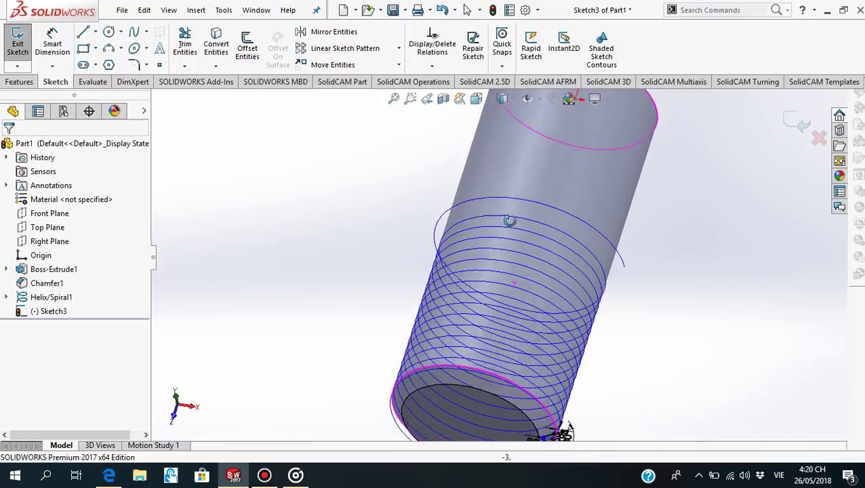
scroll(483, 328, "up", 3)
mouse_move(482, 328)
middle_mouse_down()
mouse_move(483, 277)
mouse_move(490, 377)
mouse_move(495, 349)
mouse_move(460, 352)
mouse_move(461, 392)
middle_mouse_up()
left_click(795, 127)
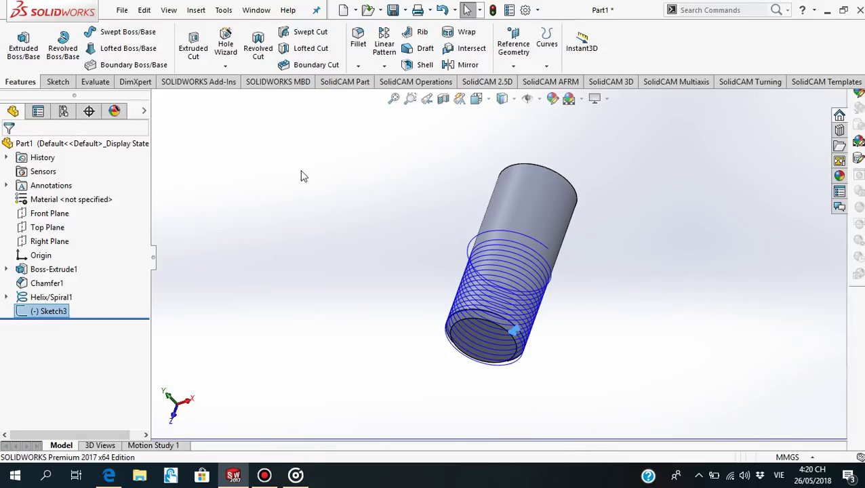
- Start a Swept Cut with Sketch3 as profile and orbit to locate the helix
left_click(301, 34)
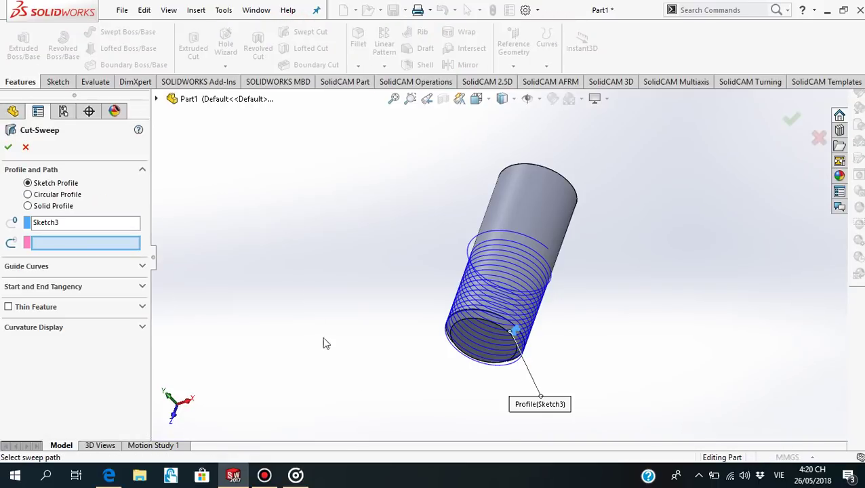
scroll(504, 303, "down", 1)
scroll(503, 304, "down", 2)
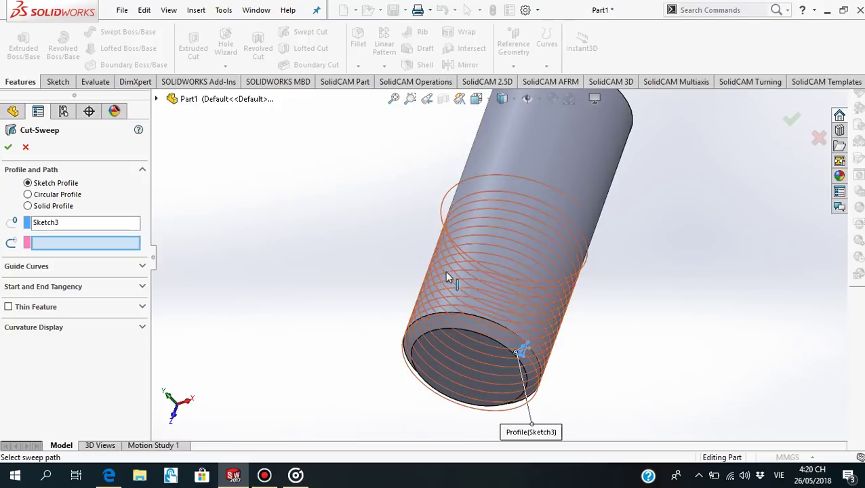
scroll(445, 270, "up", 2)
mouse_move(467, 352)
middle_mouse_down()
mouse_move(483, 353)
mouse_move(502, 313)
middle_mouse_up()
scroll(491, 347, "down", 2)
scroll(491, 347, "down", 2)
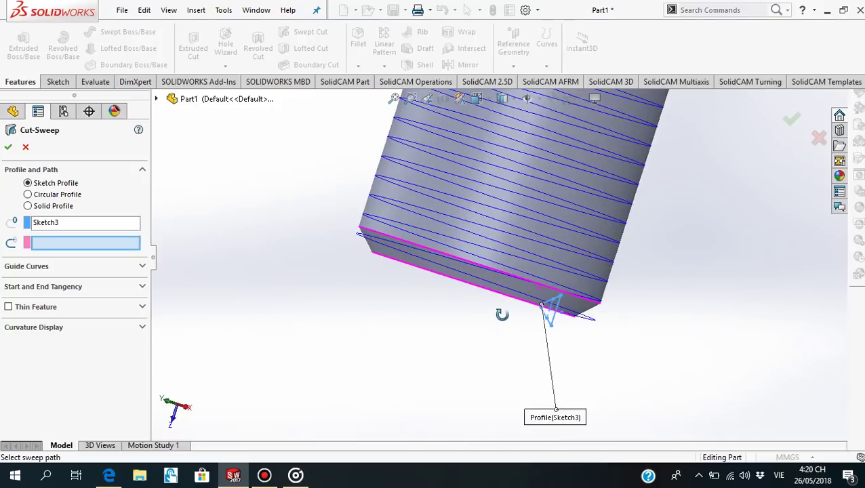
- Set Helix/Spiral1 as the sweep path and inspect the thread preview
left_click(597, 326)
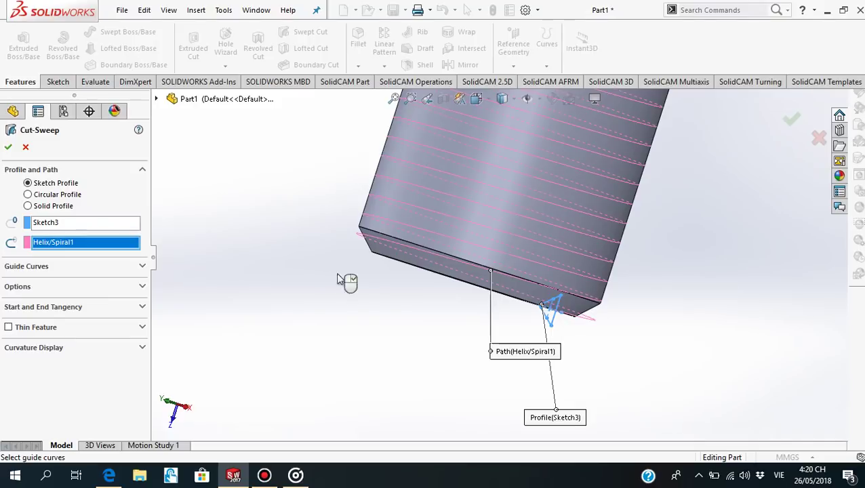
middle_click_drag(412, 331, 411, 303)
scroll(411, 319, "up", 3)
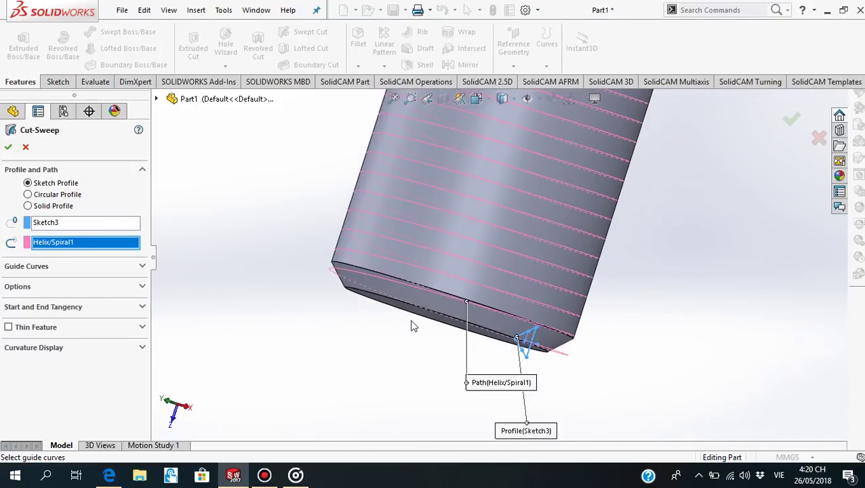
scroll(428, 314, "up", 2)
scroll(464, 297, "up", 2)
mouse_move(467, 256)
middle_mouse_down()
mouse_move(456, 178)
mouse_move(477, 143)
middle_mouse_up()
mouse_move(485, 285)
middle_mouse_down()
mouse_move(482, 233)
mouse_move(505, 247)
mouse_move(471, 247)
mouse_move(478, 248)
middle_mouse_up()
- Orbit to a horizontal view of the cylinder and confirm the thread cut
scroll(482, 211, "down", 2)
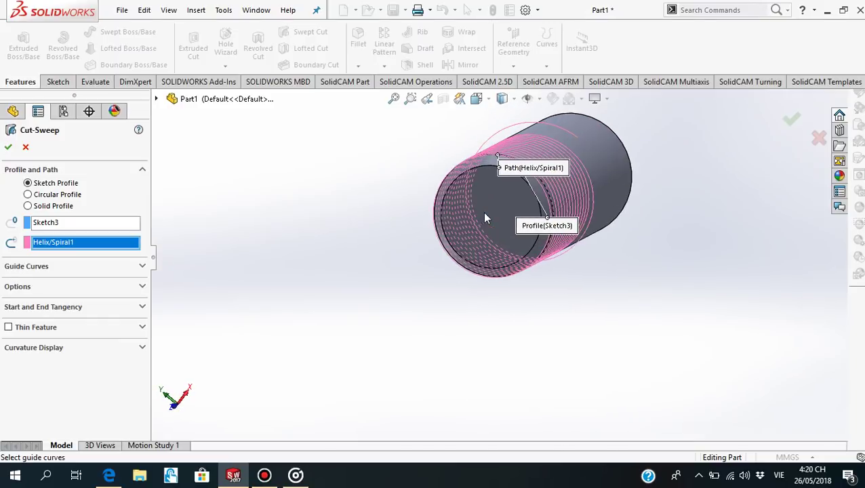
scroll(521, 151, "up", 2)
scroll(522, 151, "down", 3)
middle_click_drag(492, 377, 423, 332)
scroll(423, 332, "down", 1)
scroll(451, 270, "down", 2)
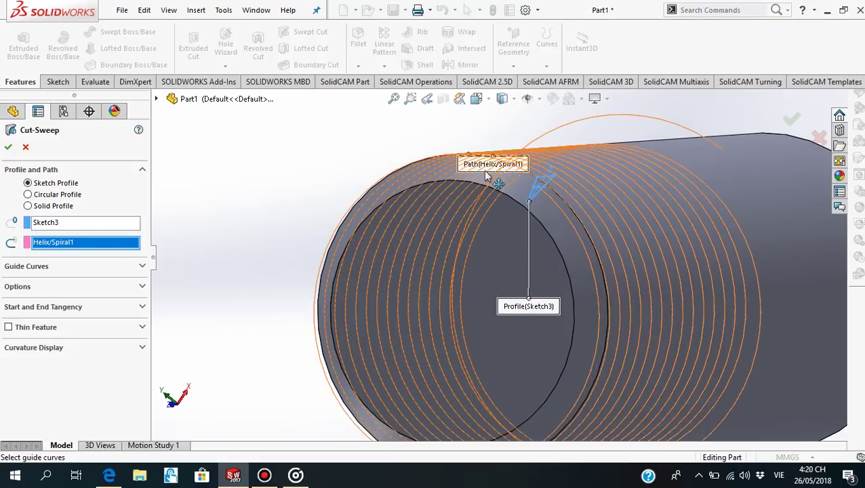
scroll(471, 292, "up", 3)
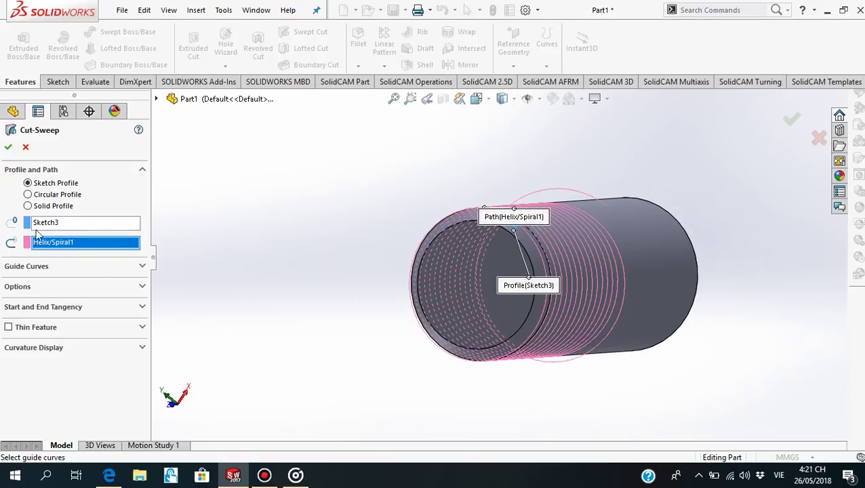
left_click(8, 146)
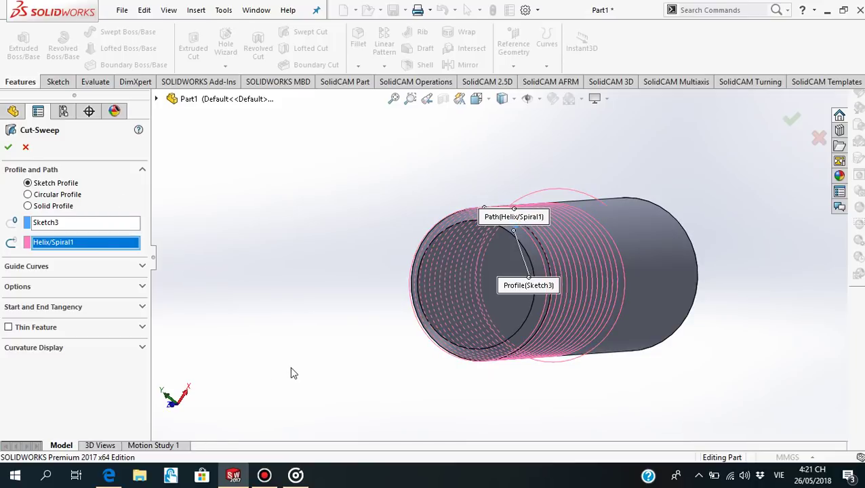
left_click(9, 149)
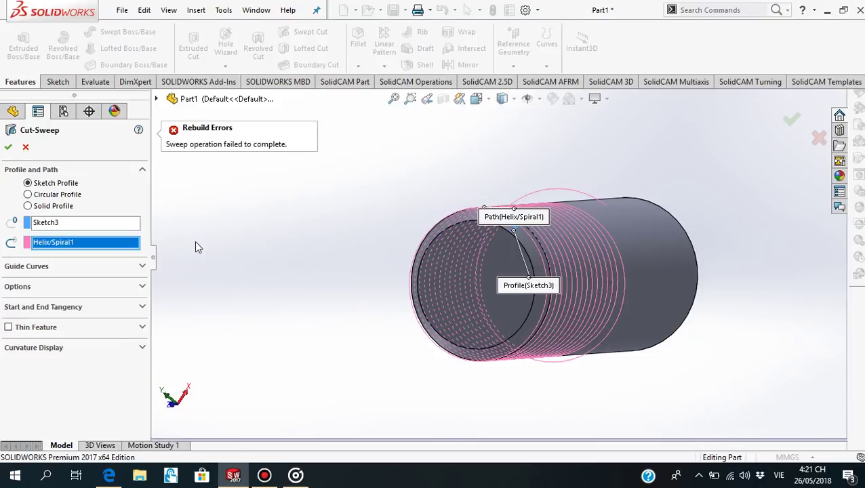
- Launch Paint and paste the SOLIDWORKS screenshot onto the canvas
left_click(24, 480)
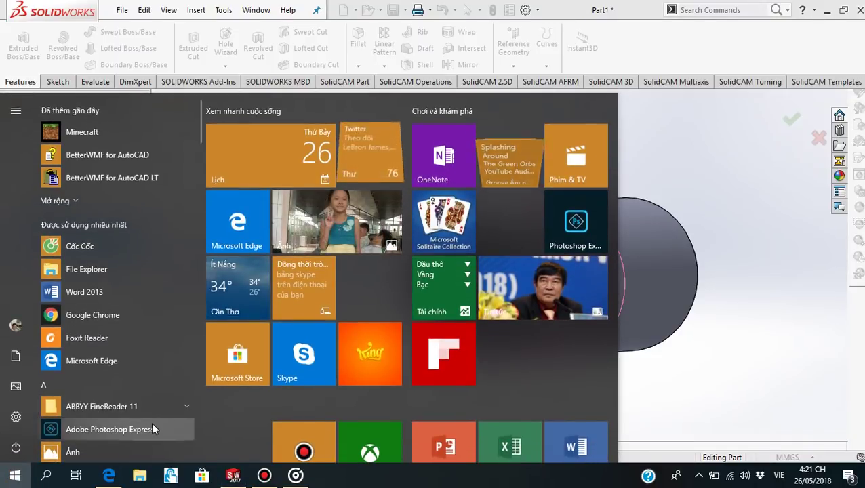
scroll(326, 383, "down", 3)
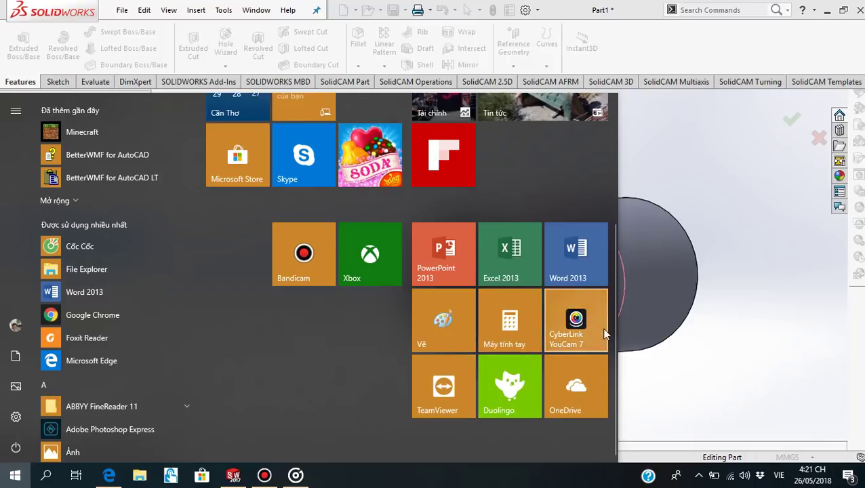
left_click(444, 333)
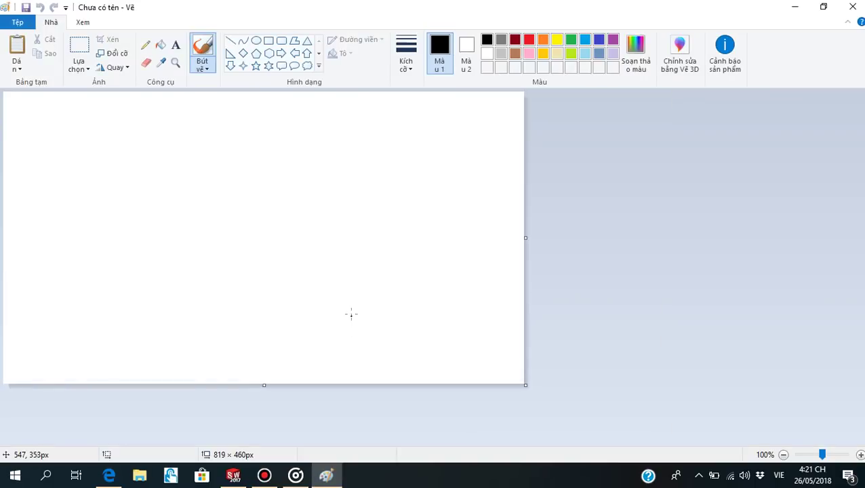
left_click(14, 47)
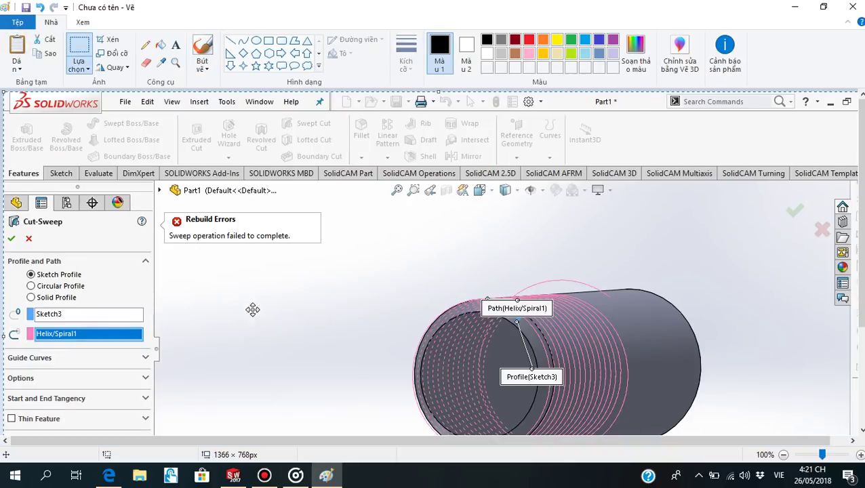
- Circle the 'Sweep operation failed to complete' error with the Pencil, then open Windows search
left_click(146, 65)
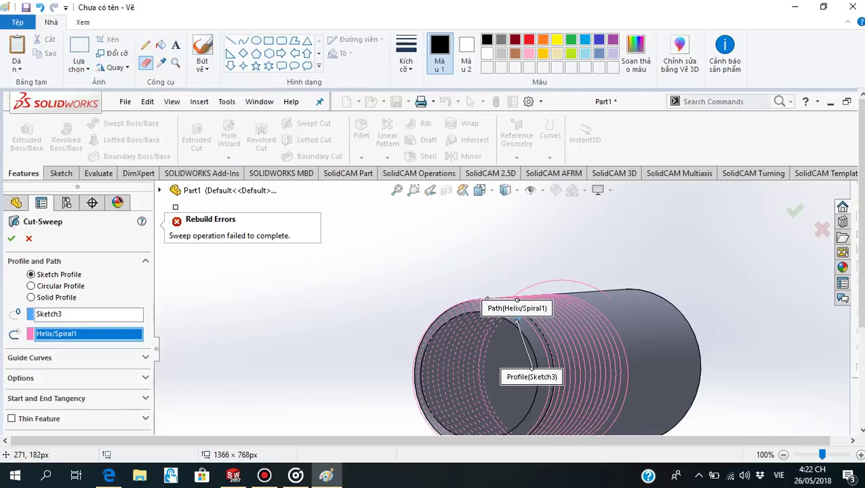
left_click(145, 45)
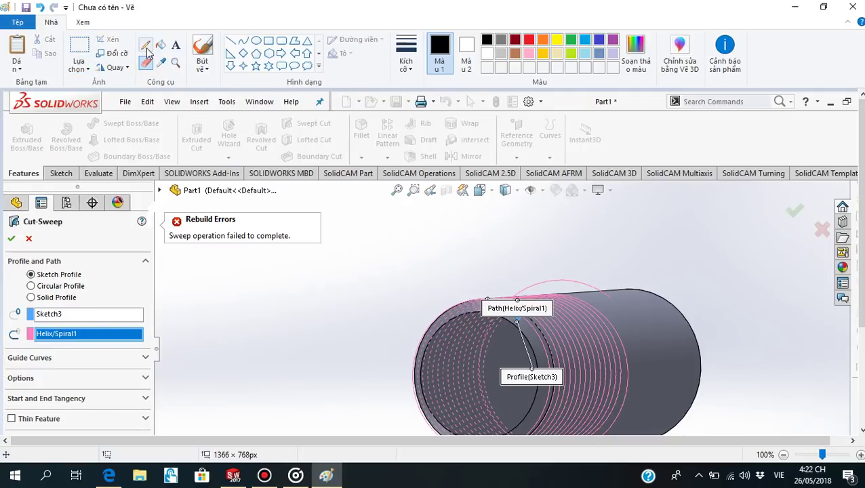
mouse_move(175, 204)
left_mouse_down()
mouse_move(322, 249)
mouse_move(275, 193)
mouse_move(193, 188)
mouse_move(156, 212)
left_mouse_up()
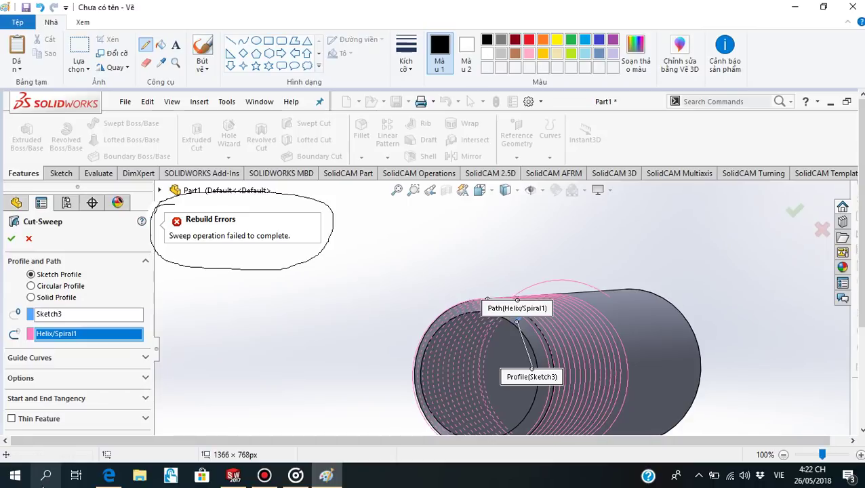
left_click(46, 477)
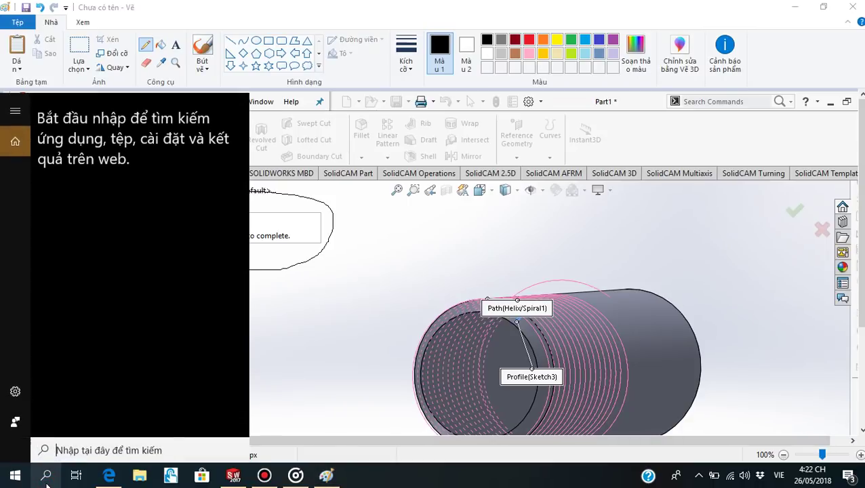
- Open Notepad via search and move its window to the right
left_click(73, 450)
type("n")
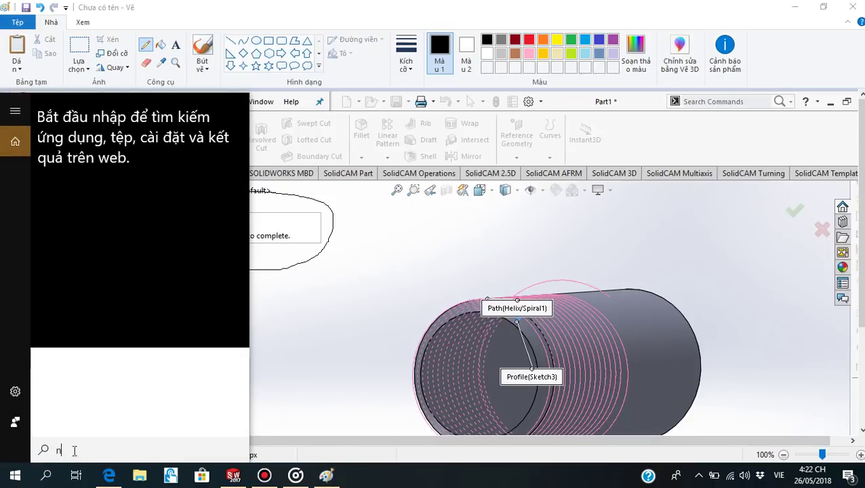
key("Return")
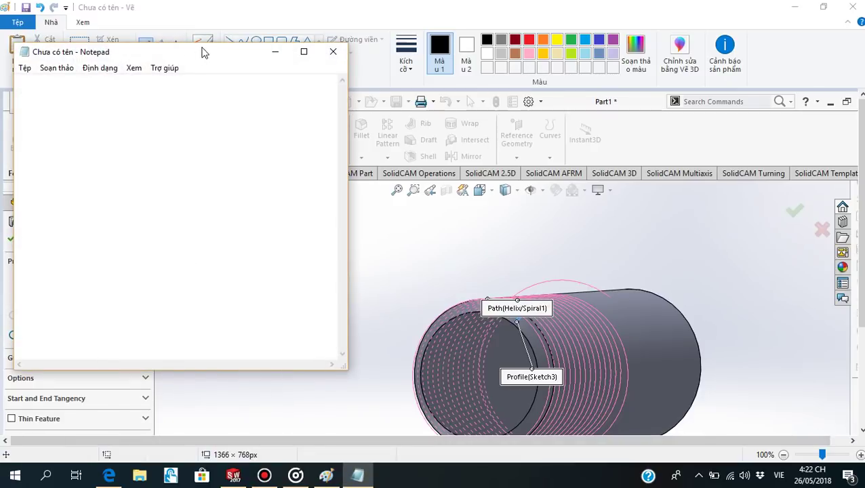
mouse_move(201, 52)
left_mouse_down()
mouse_move(563, 42)
mouse_move(575, 30)
left_mouse_up()
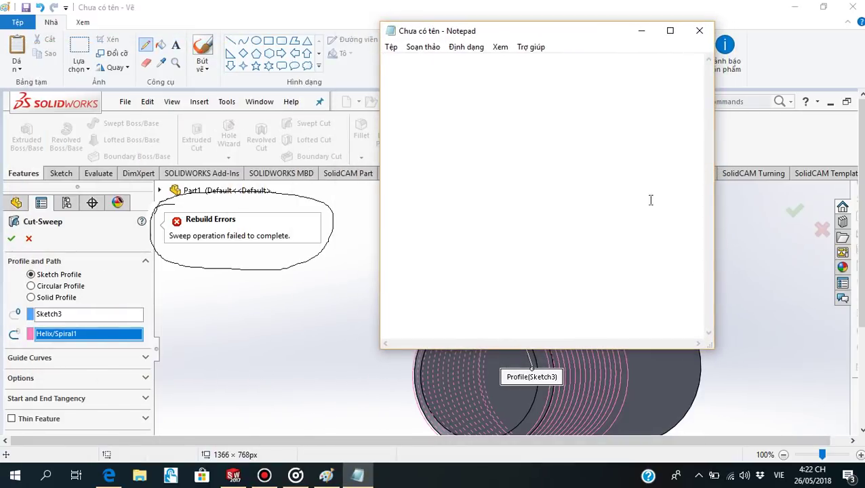
- Type the greeting 'Chào các bạn!' and begin explaining the thread profile error
left_click(428, 61)
type("Cha")
type("ào")
type(" cac")
type(" ba")
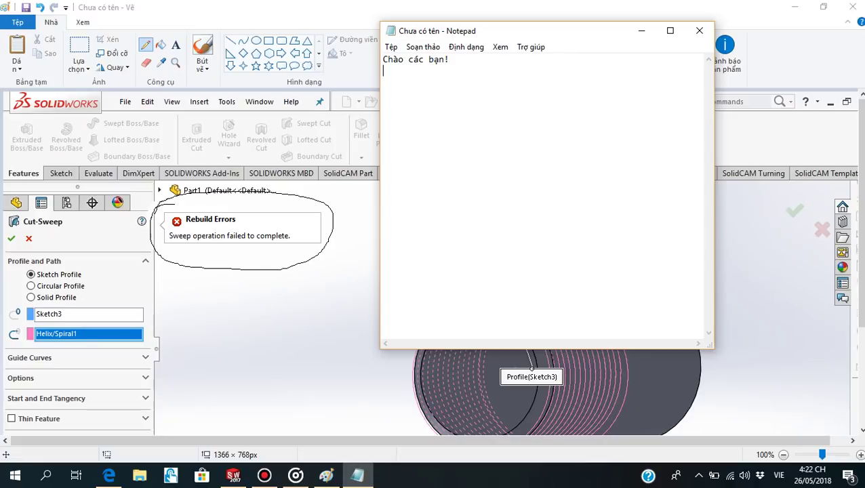
type("Khi ")
type("vẽ ")
type("ung")
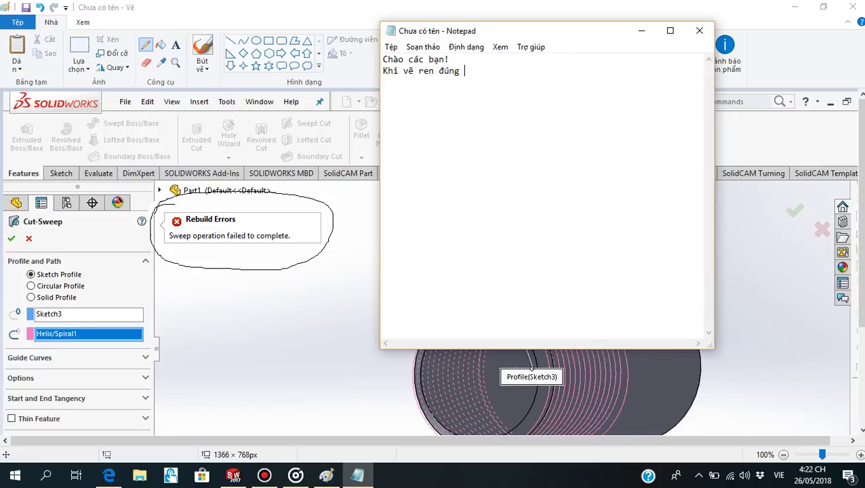
type("oăc")
type("gan")
type("ún")
type("gần đúng")
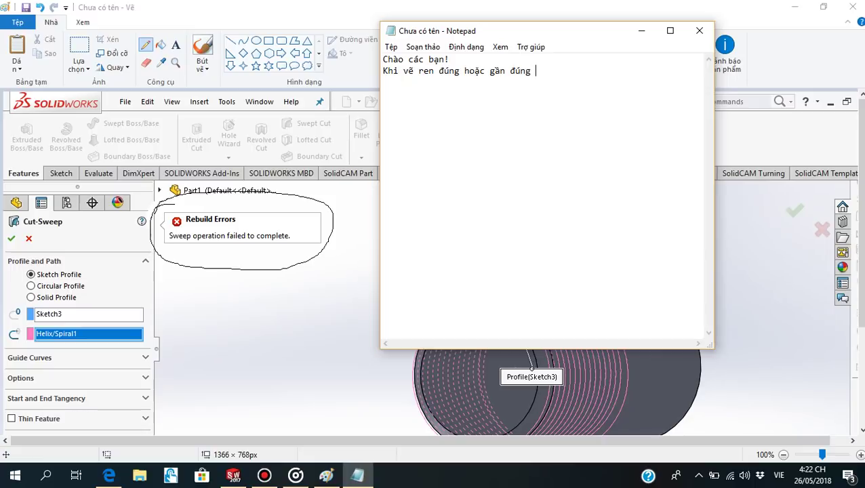
type(" bi")
type(" da")
type("en")
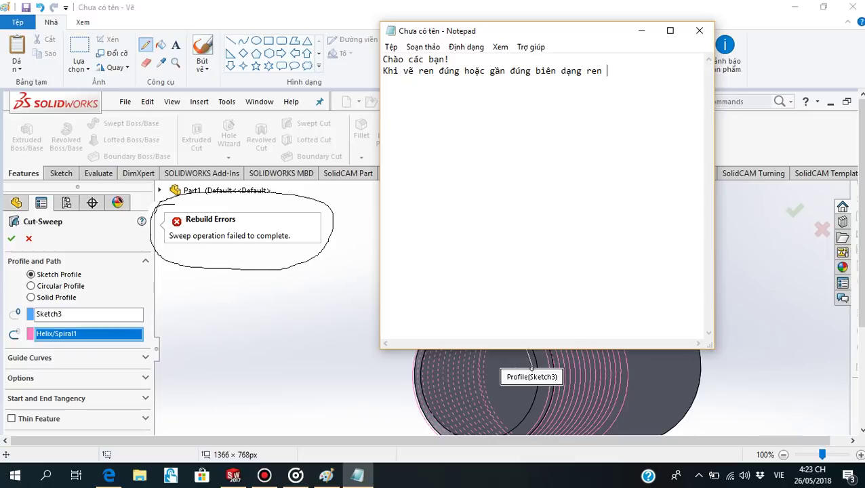
type("uong")
type("ảy r")
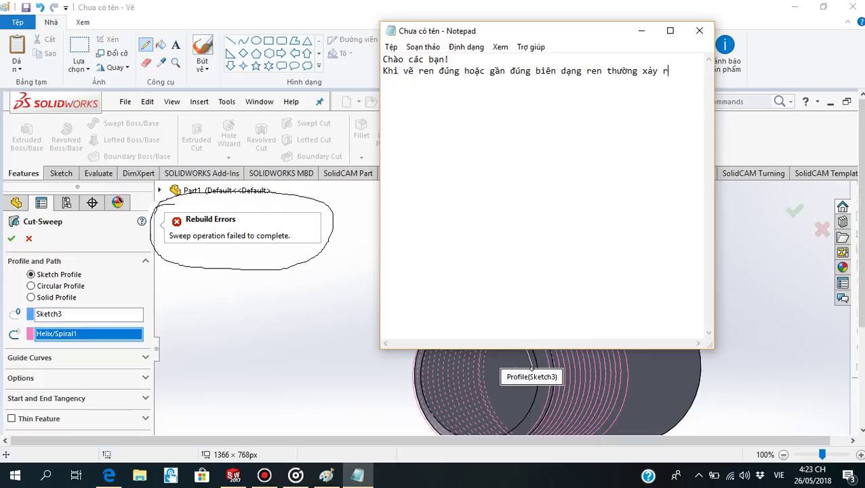
type("a mot")
- On a new line, add that errors like the one shown or body errors can freeze the machine
key("Return")
type("ô")
type(" l")
type("ỗi")
type(" nh")
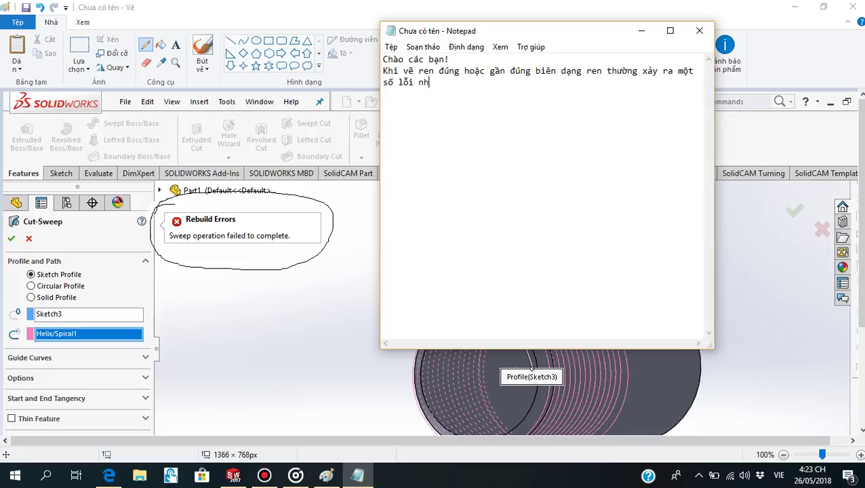
type("u")
type(" t")
type("ren ")
type("man h")
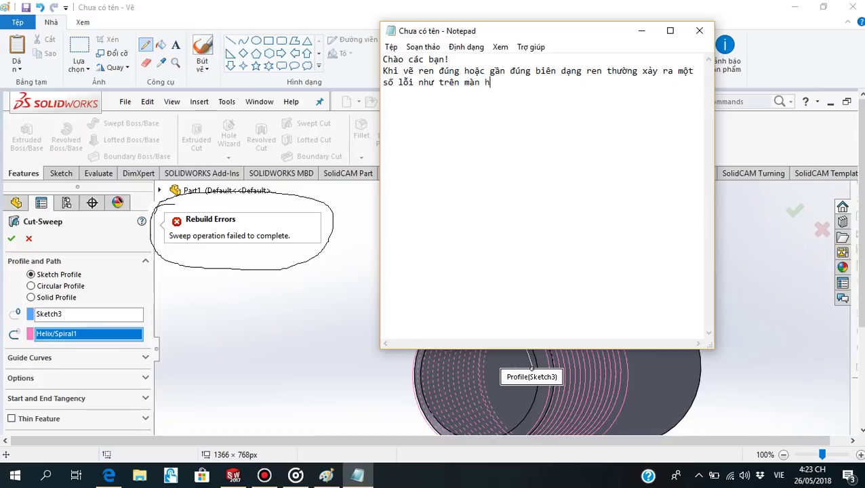
type("ình")
type(" ho")
type("ặc")
type("ac")
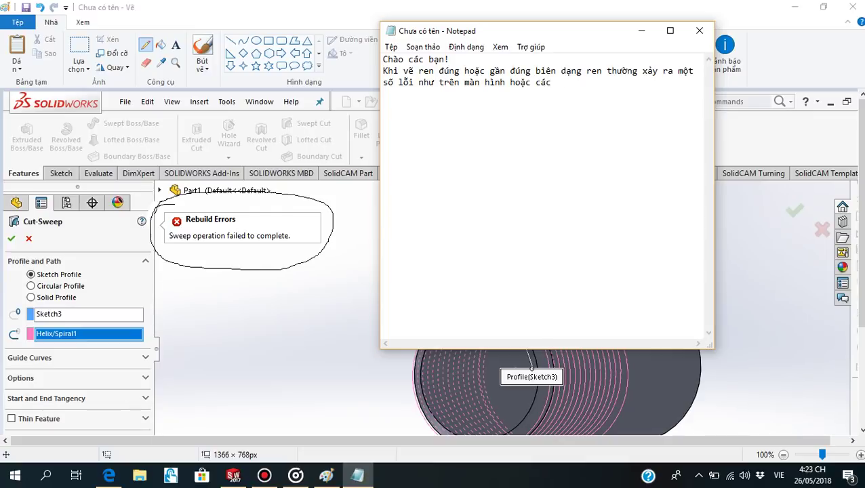
type(" lo")
type("i")
type("ve")
type(" bo")
type("dy")
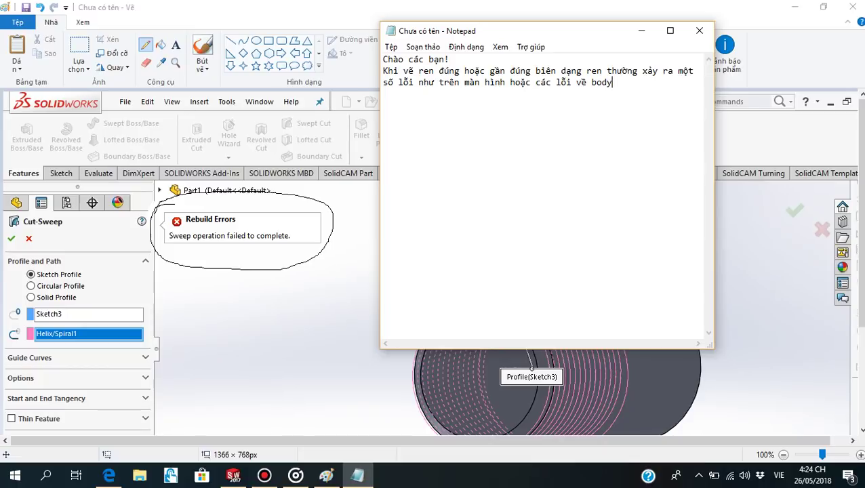
type("co")
type(" the")
type("gaay")
type("tre")
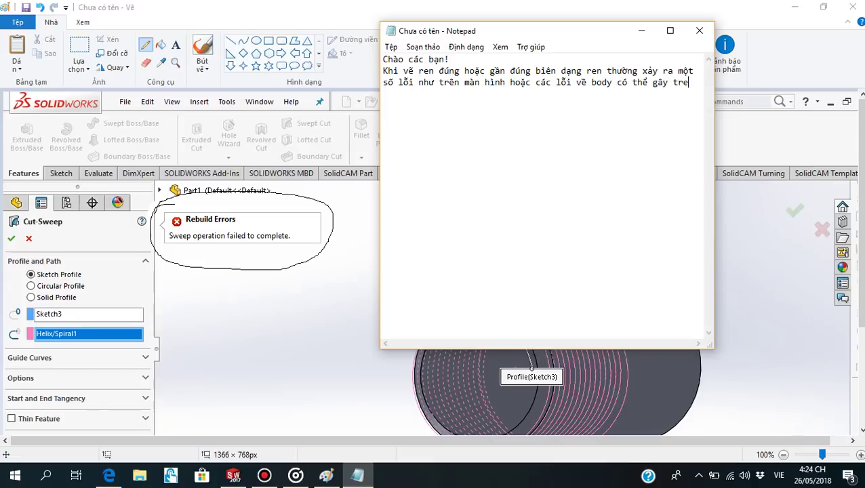
type("o ")
type("may")
- Start a new line: 'Tôi sẽ chia sẻ cách để các bạn khắc phục lỗi này'
key("Return")
type("t")
type("T")
type("oi")
type("se")
type(" chia ")
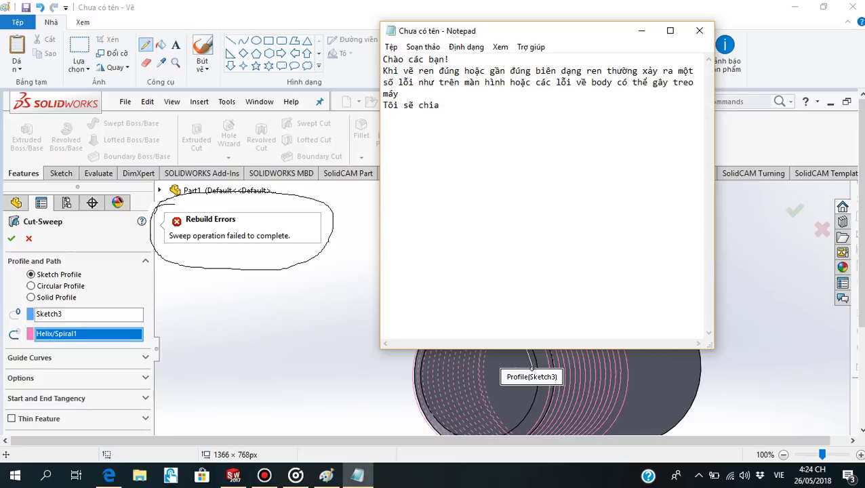
type("se")
type("cac")
type("h ")
type("đe")
type(" cac")
type("ban")
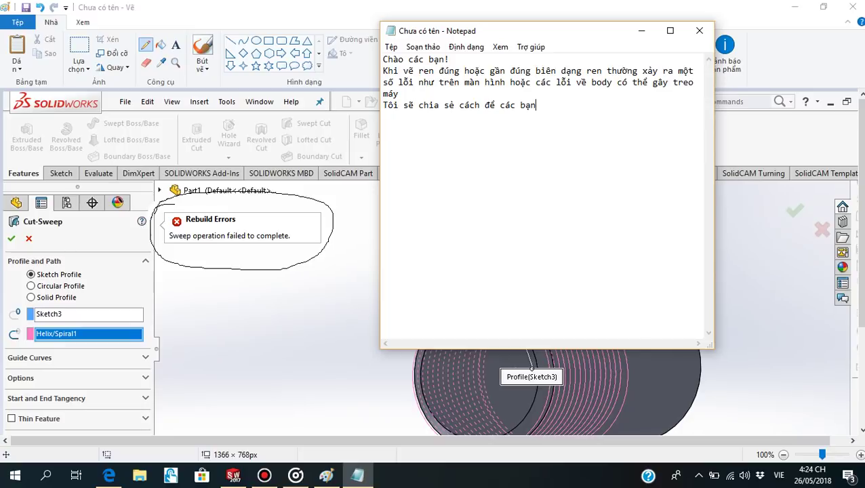
type(" kha")
type("c")
type("s ")
type("phucj ")
type("lo")
type("oi")
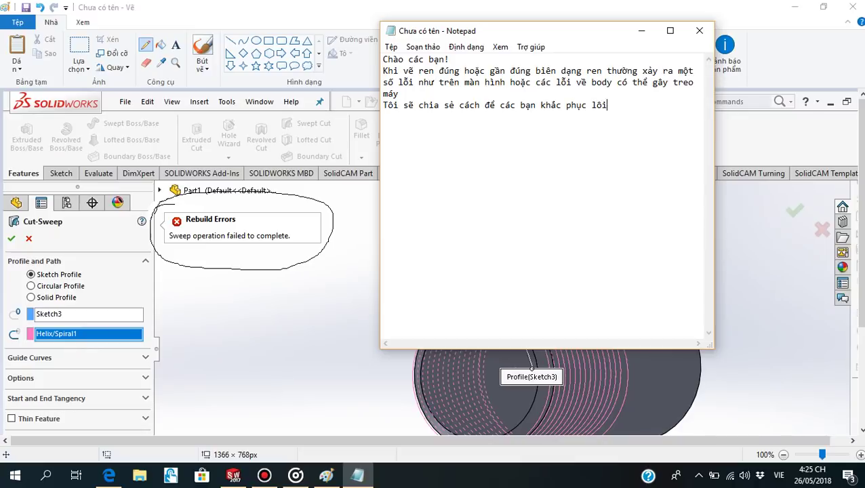
type("x")
type(" na")
type("y")
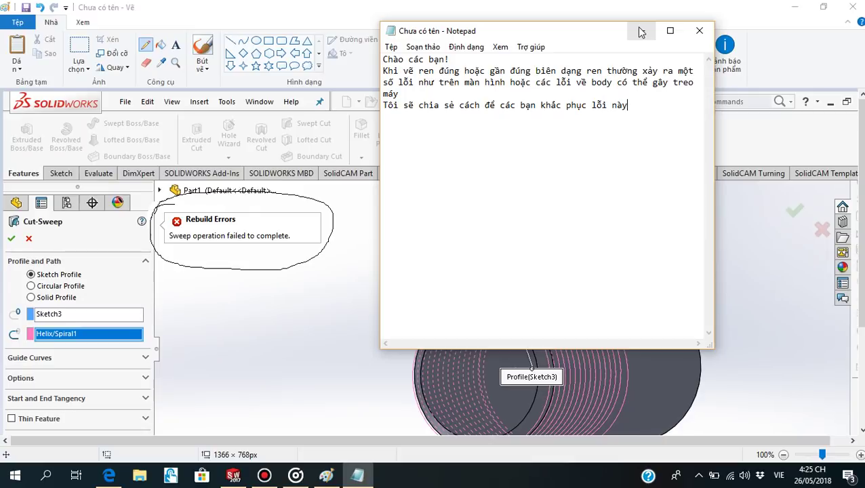
- Minimize Notepad and Paint, cancel the failed Cut-Sweep, and create new blank part Part2
left_click(641, 31)
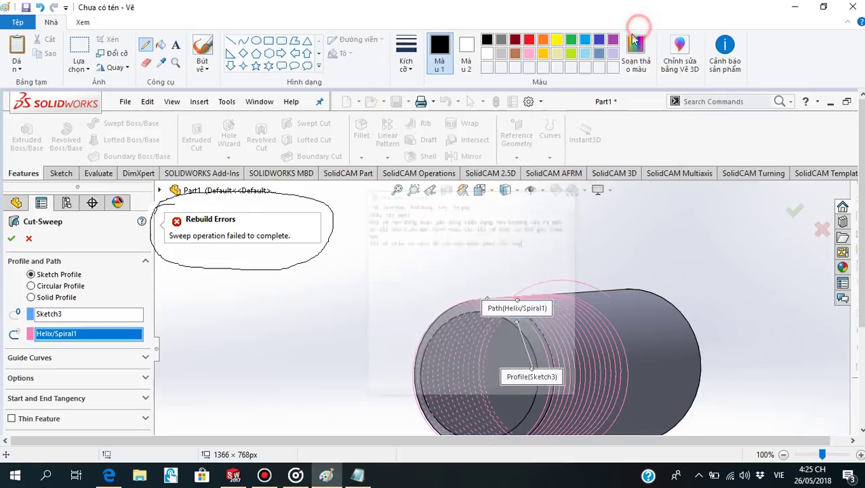
left_click(792, 8)
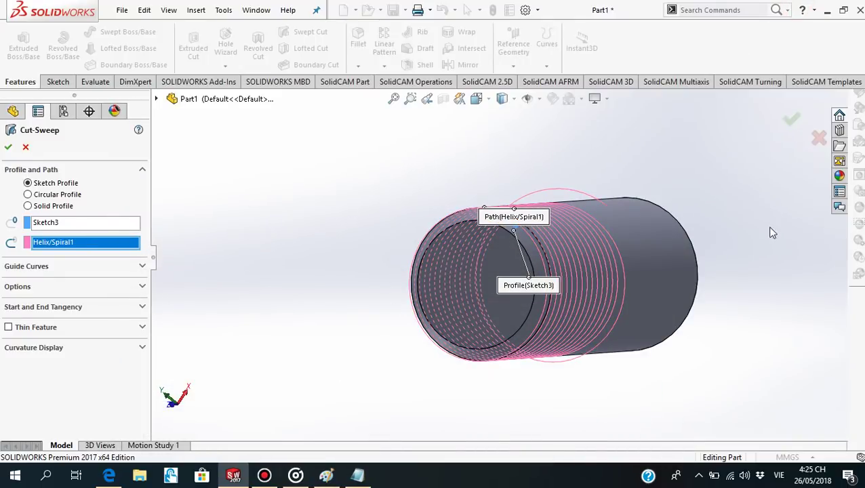
left_click(819, 139)
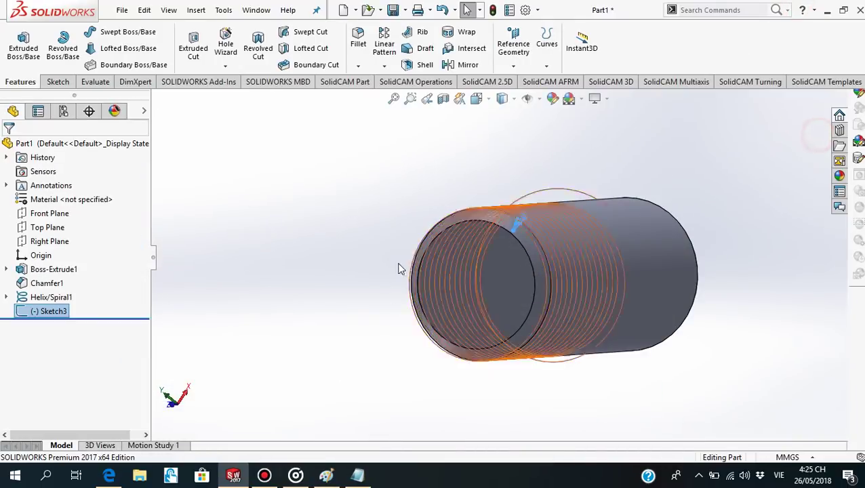
left_click(343, 10)
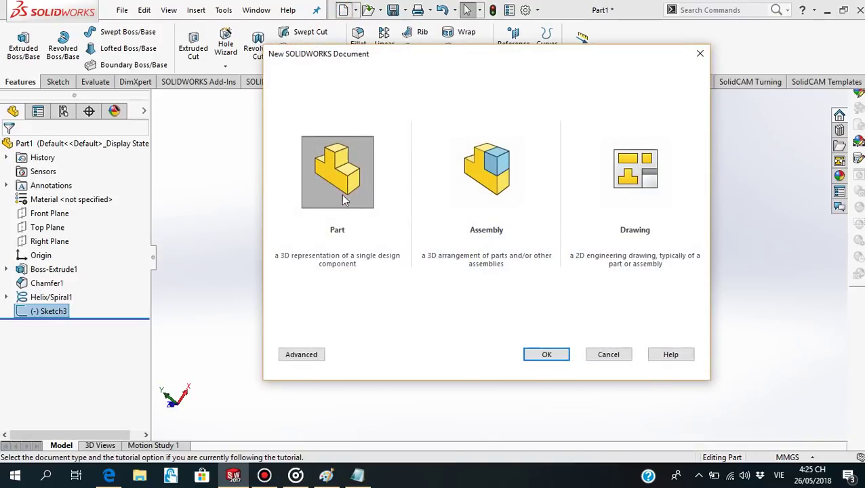
left_click(542, 355)
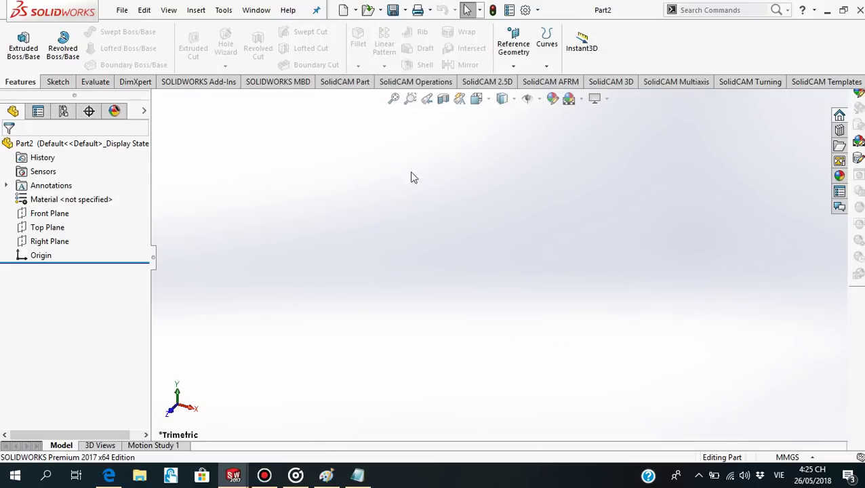
- Sketch a circle centred on the origin on the Front Plane, viewed normal to it
left_click(42, 215)
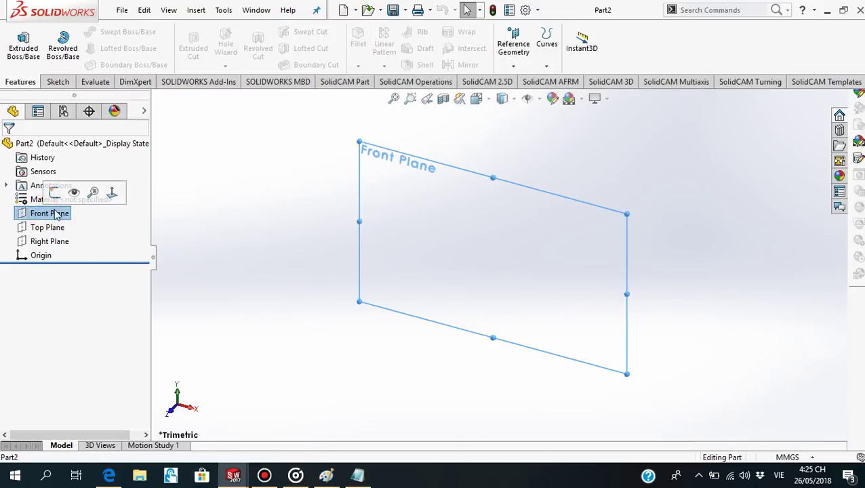
left_click(111, 190)
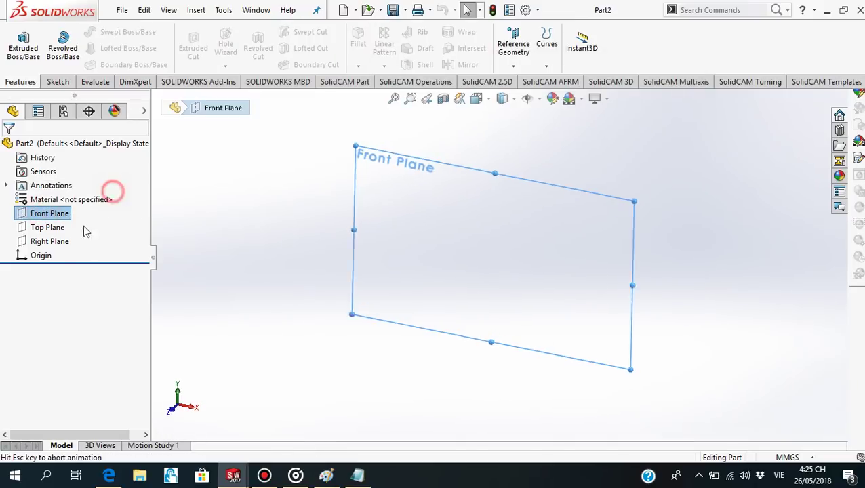
left_click(24, 214)
left_click(28, 191)
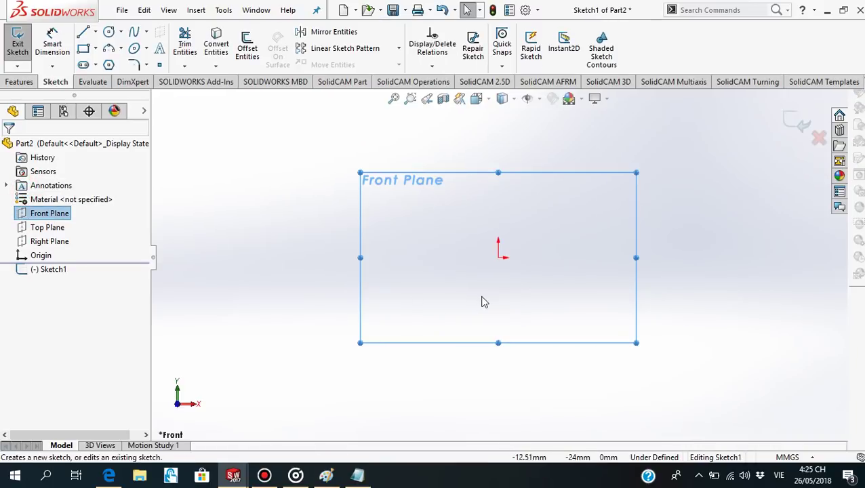
left_click(108, 32)
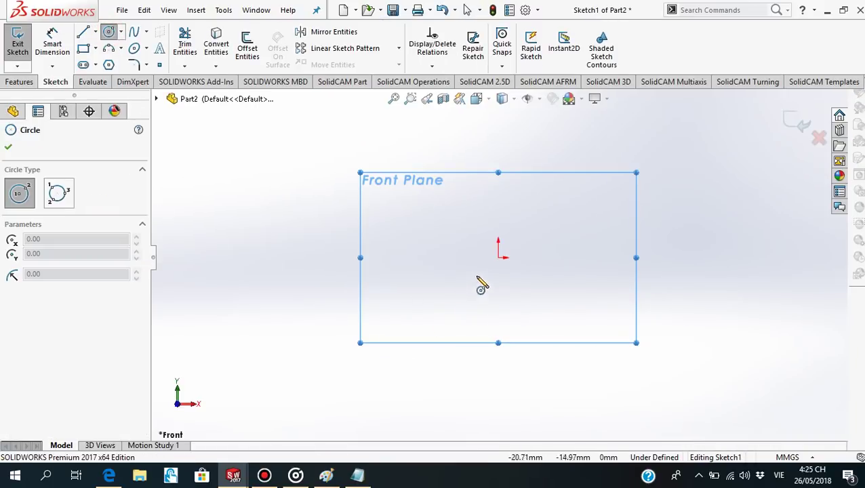
left_click(499, 256)
left_click(539, 224)
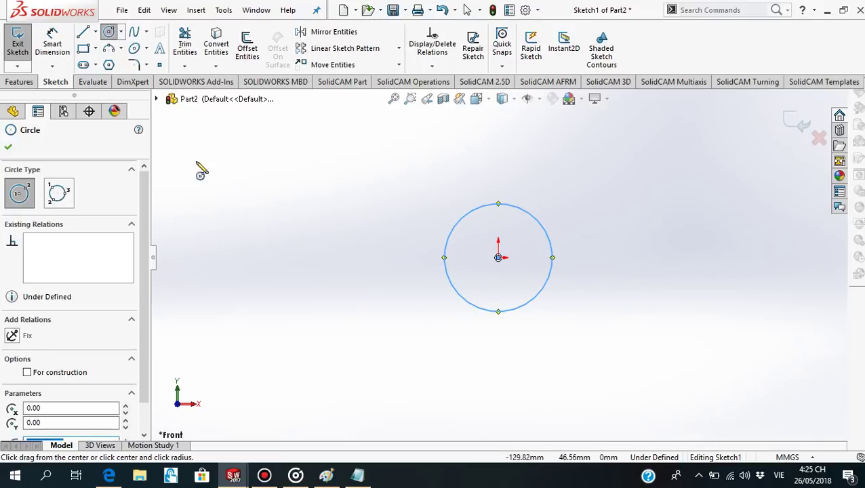
left_click(8, 146)
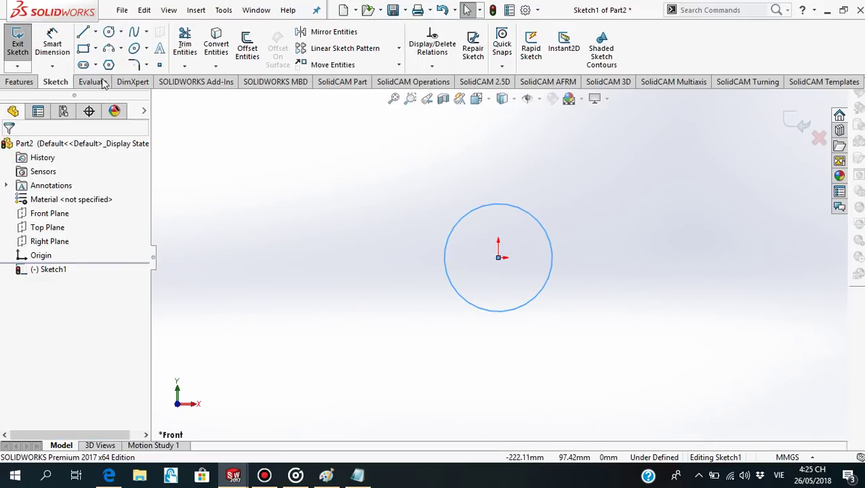
- Dimension the circle to 25 mm diameter and begin an Extruded Boss/Base
left_click(52, 44)
left_click(537, 218)
left_click(590, 212)
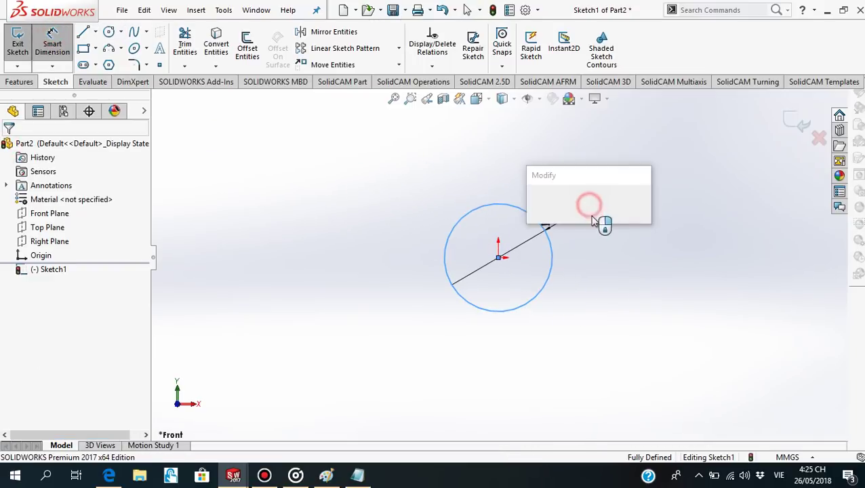
type("25")
key("Return")
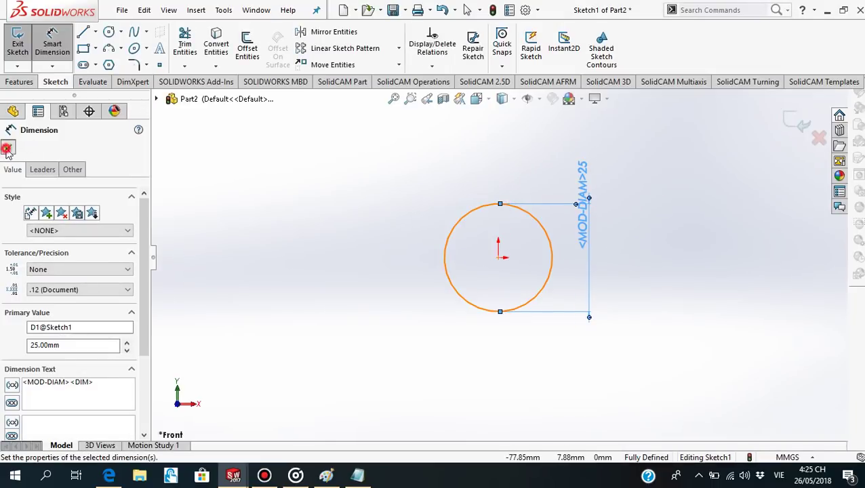
left_click(8, 146)
left_click(19, 82)
left_click(23, 46)
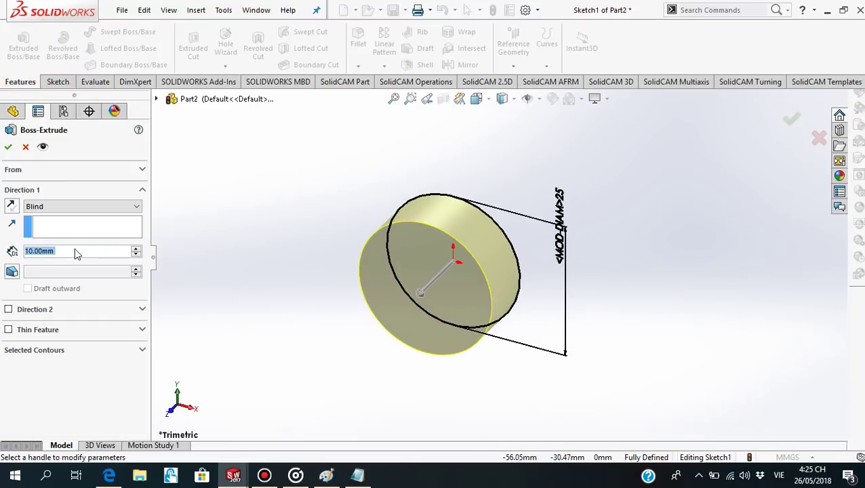
- Extrude the circle 60 mm into a cylinder
type("60")
key("Return")
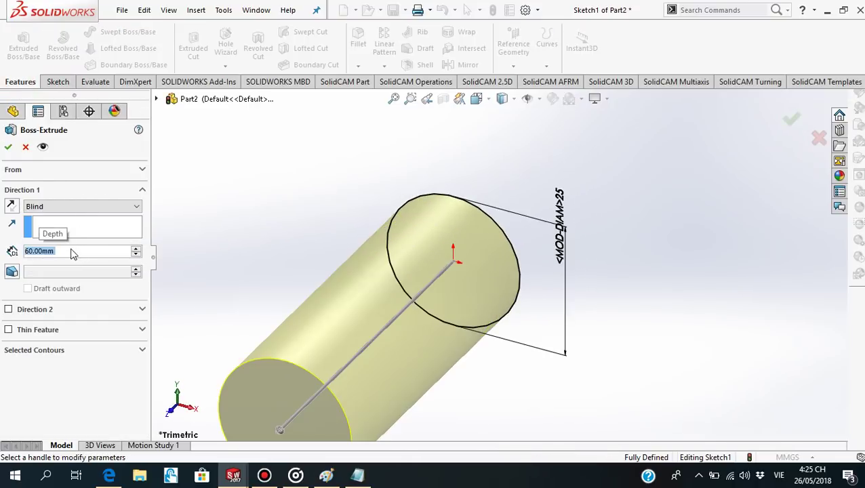
left_click(9, 148)
scroll(217, 326, "up", 3)
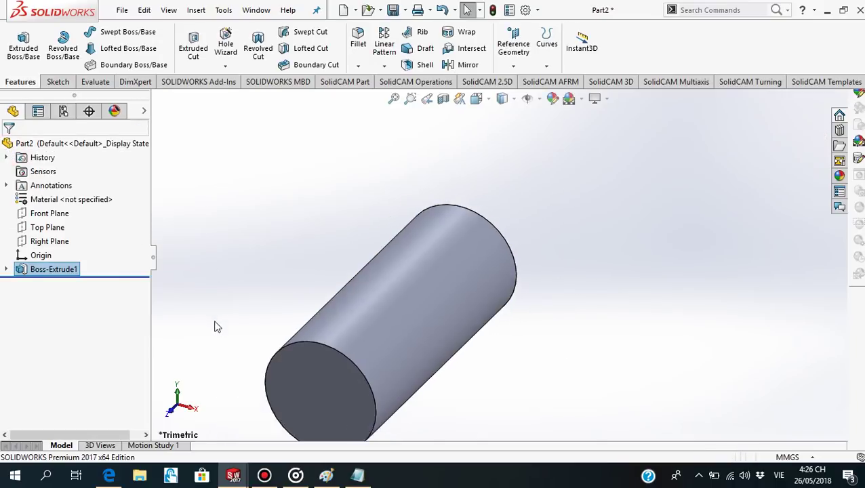
scroll(295, 346, "up", 2)
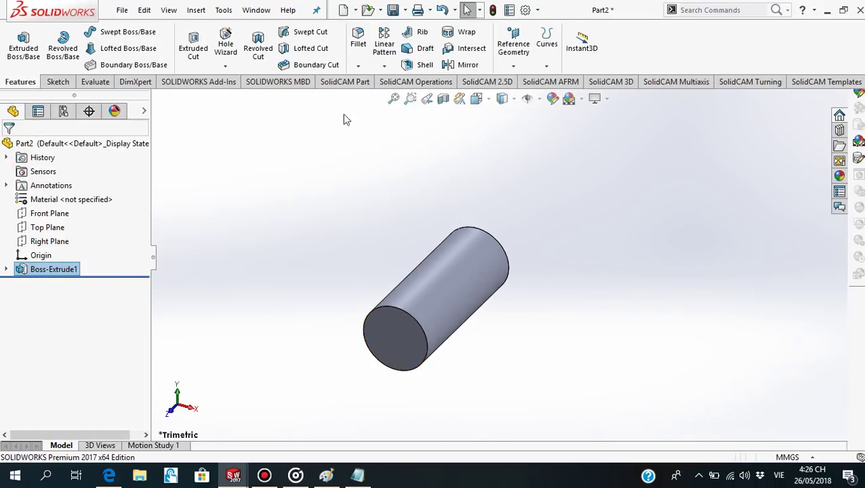
- Chamfer the cylinder's end edge 2 mm at 45°
left_click(358, 65)
left_click(374, 99)
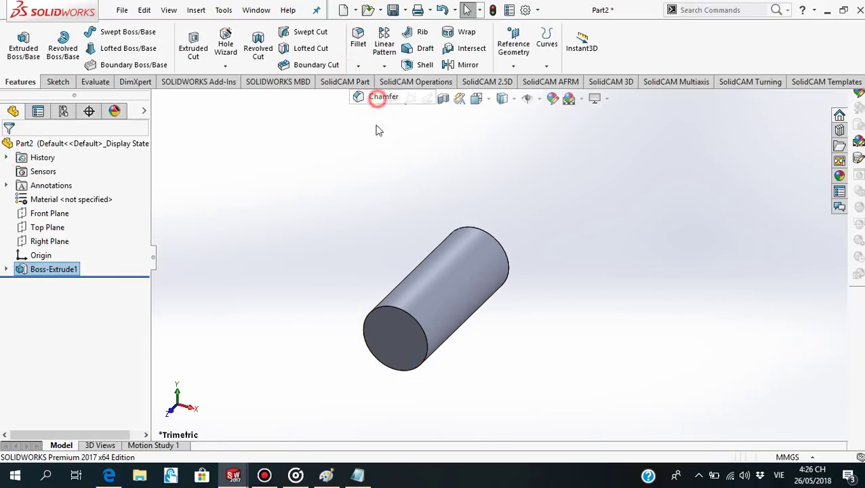
left_click(392, 348)
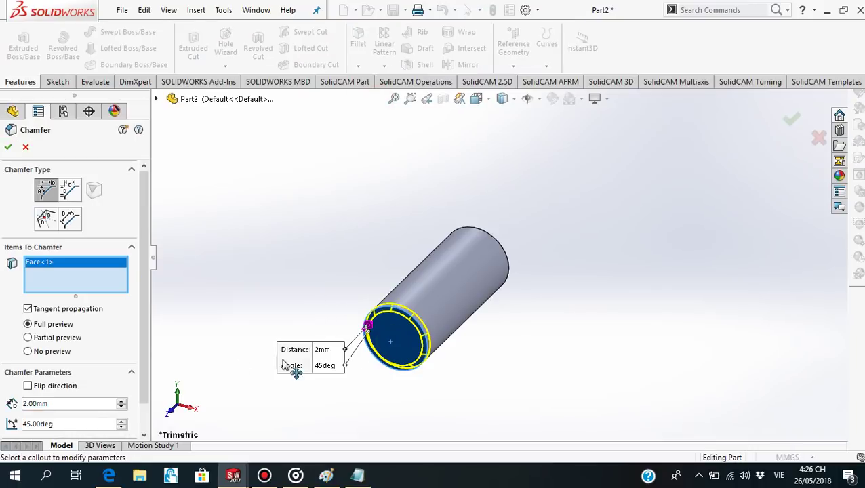
left_click(8, 147)
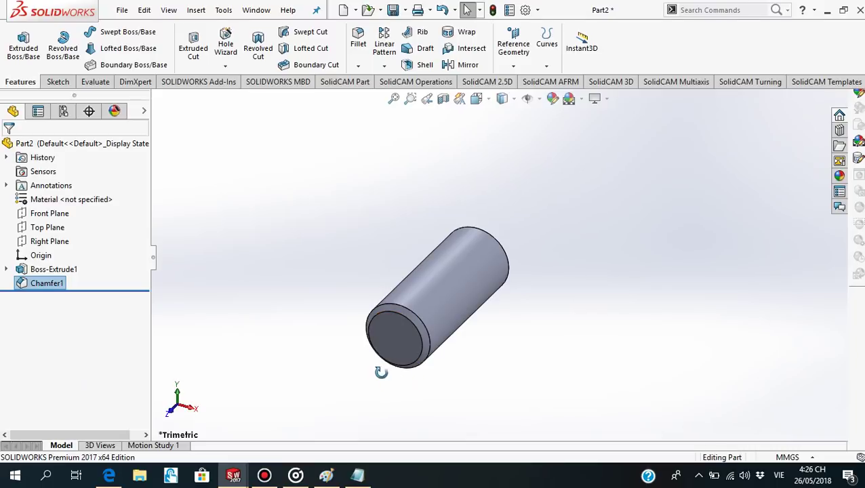
mouse_move(381, 349)
middle_mouse_down()
mouse_move(377, 316)
mouse_move(411, 281)
mouse_move(398, 335)
mouse_move(412, 272)
mouse_move(405, 354)
middle_mouse_up()
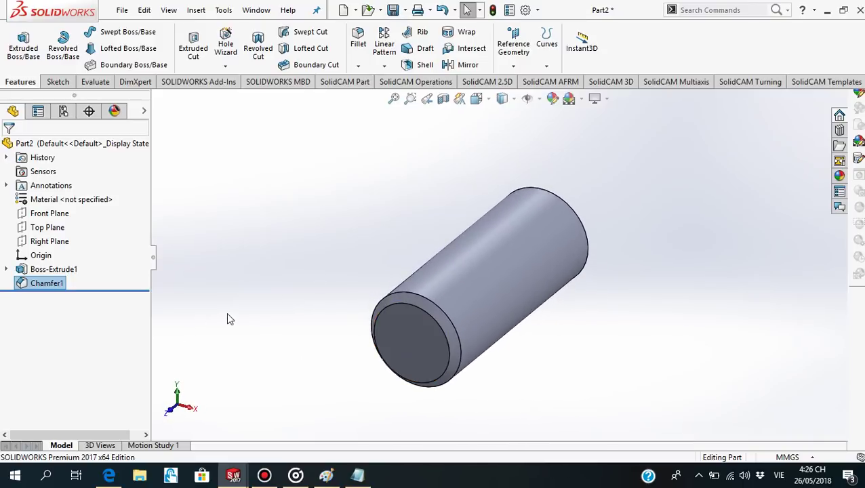
- Create Sketch2 on the chamfered end face with an origin-centred circle to the outer edge, then view isometric
left_click(400, 337)
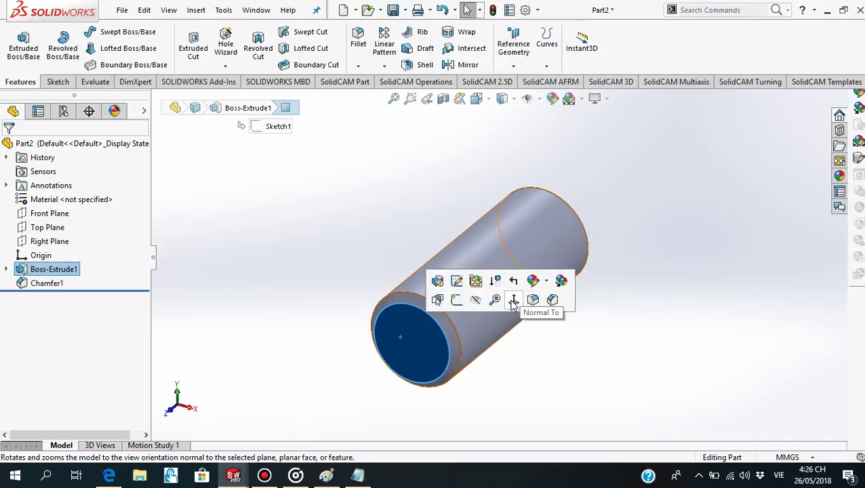
left_click(513, 301)
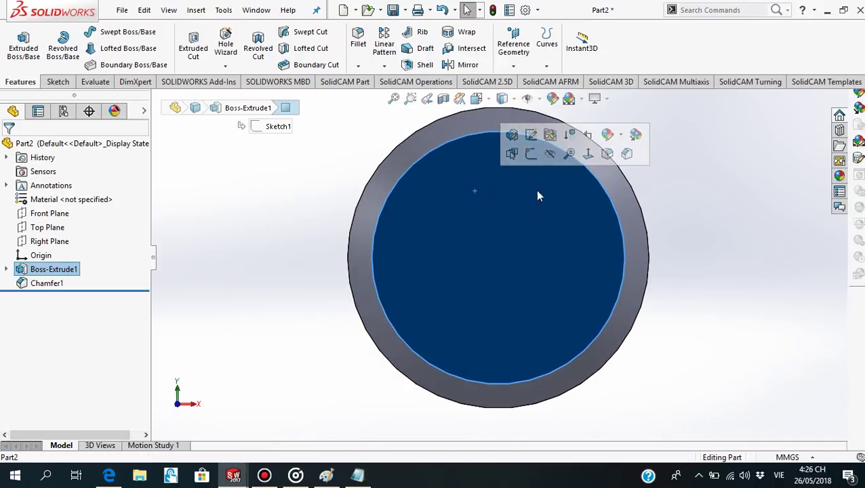
left_click(531, 154)
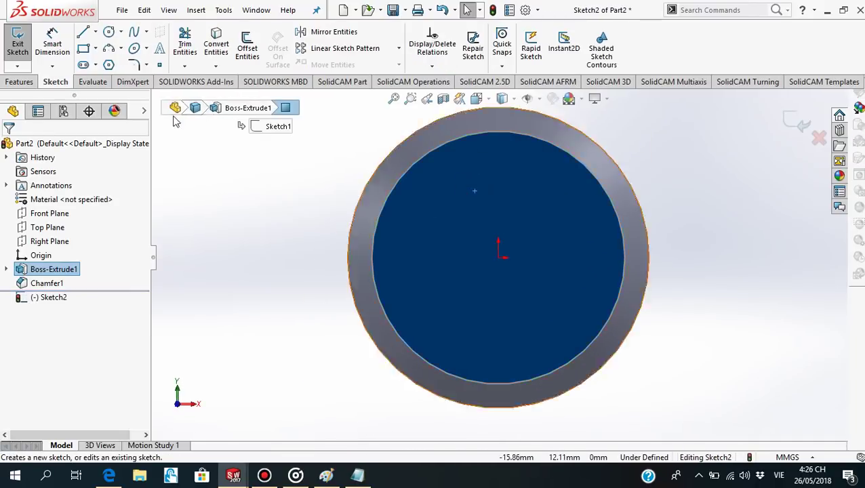
left_click(109, 32)
left_click(501, 255)
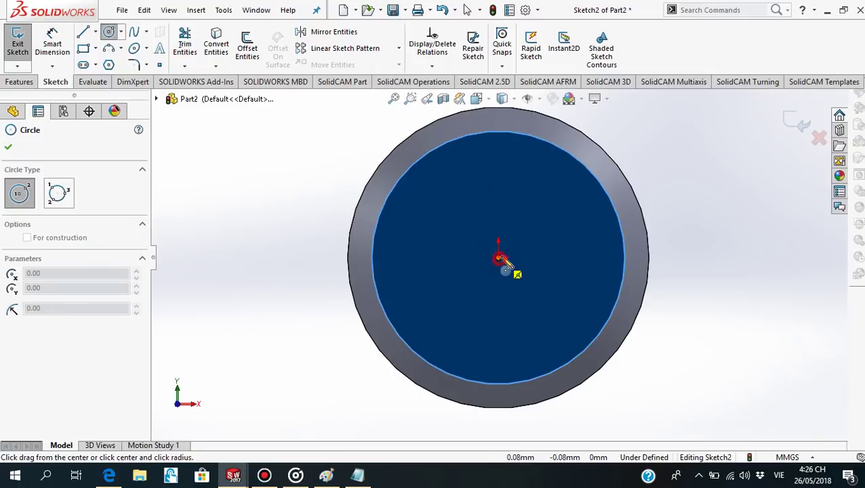
left_click(634, 181)
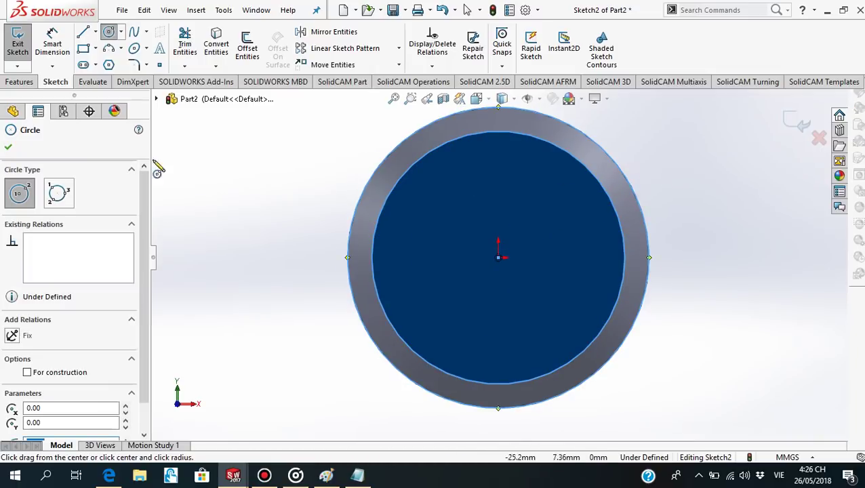
left_click(8, 146)
scroll(522, 240, "up", 3)
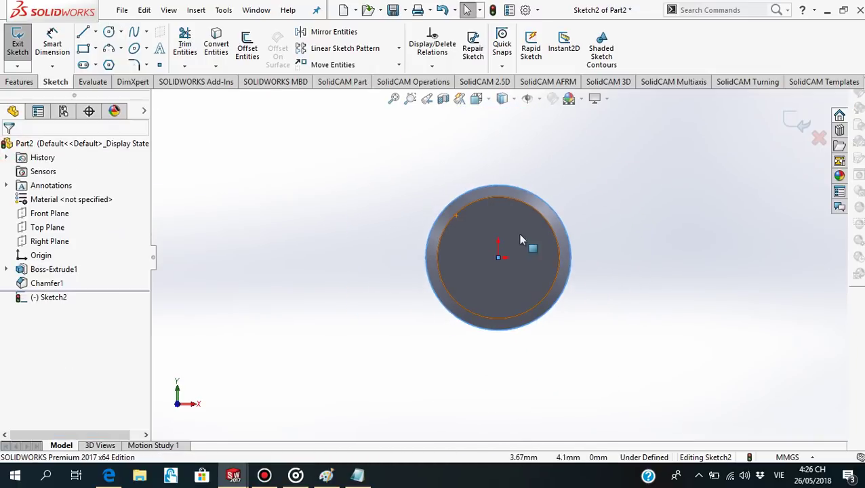
mouse_move(522, 240)
middle_mouse_down()
mouse_move(470, 306)
mouse_move(296, 307)
middle_mouse_up()
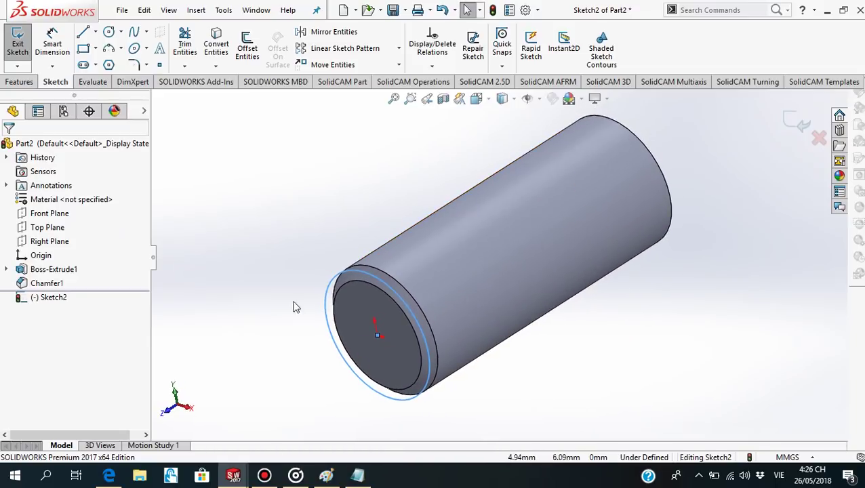
- Start a Helix/Spiral on the end-face circle with Variable pitch, defined by Height and Pitch
left_click(19, 82)
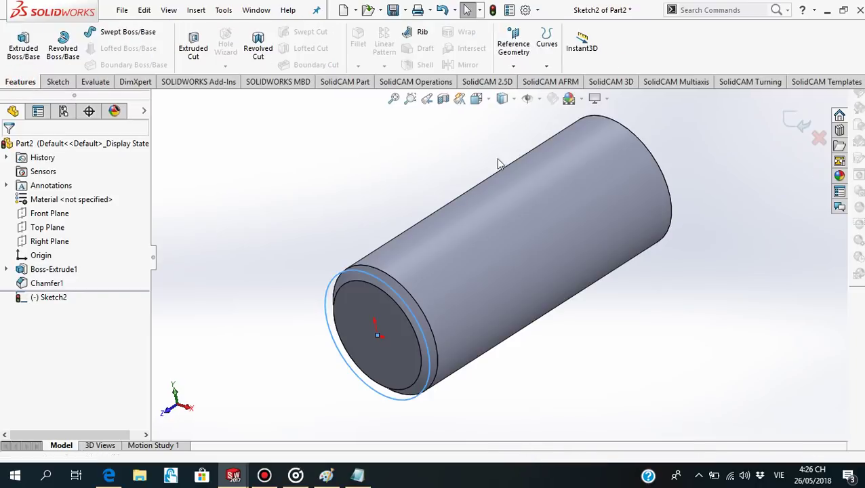
left_click(547, 68)
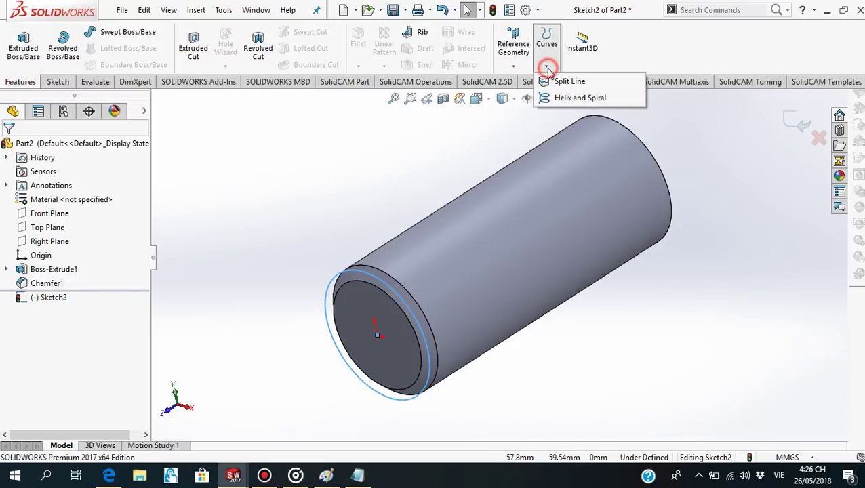
left_click(571, 99)
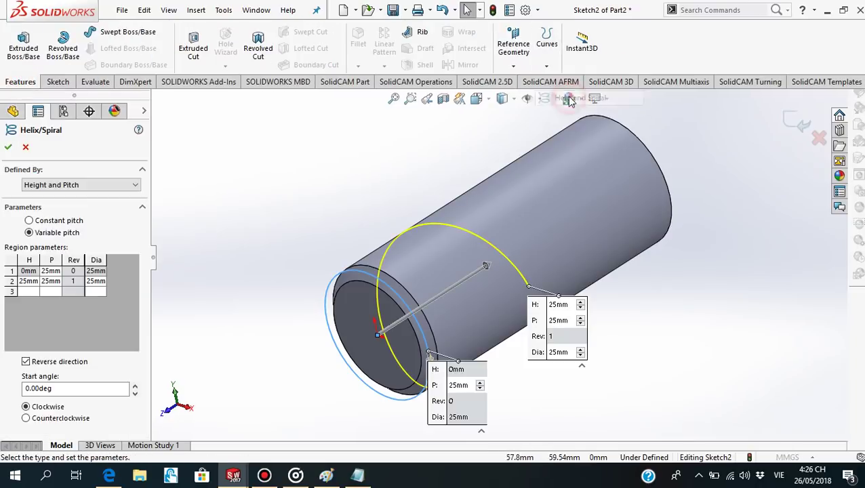
mouse_move(483, 283)
middle_mouse_down()
mouse_move(458, 239)
mouse_move(444, 171)
mouse_move(473, 248)
mouse_move(457, 295)
middle_mouse_up()
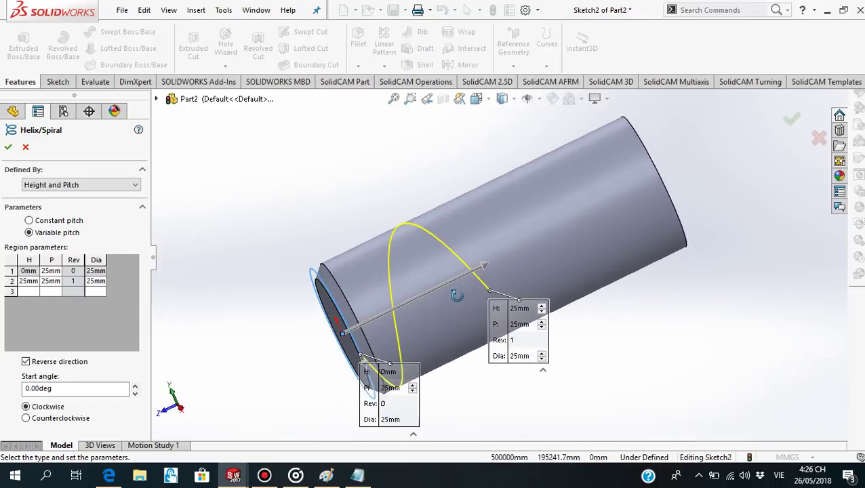
left_click(30, 221)
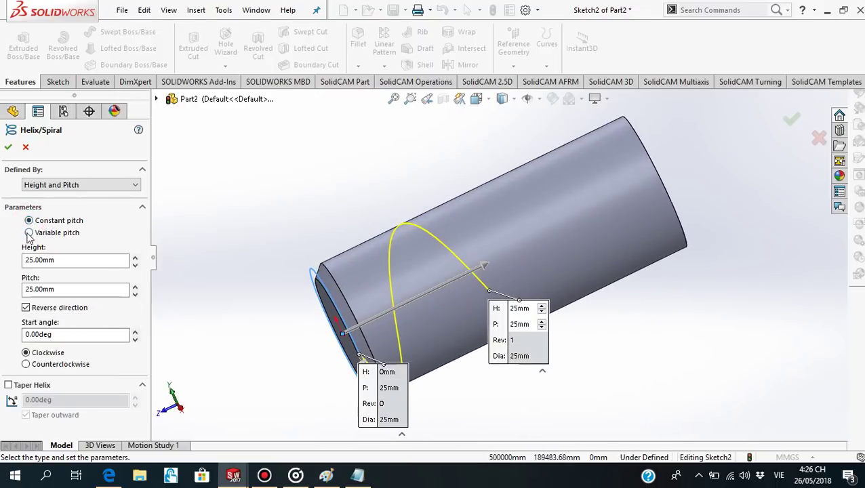
left_click(29, 234)
left_click(136, 190)
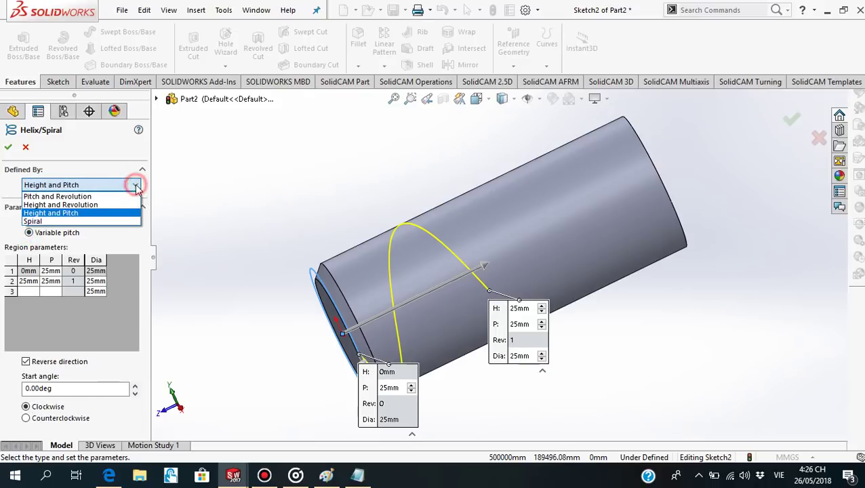
left_click(71, 214)
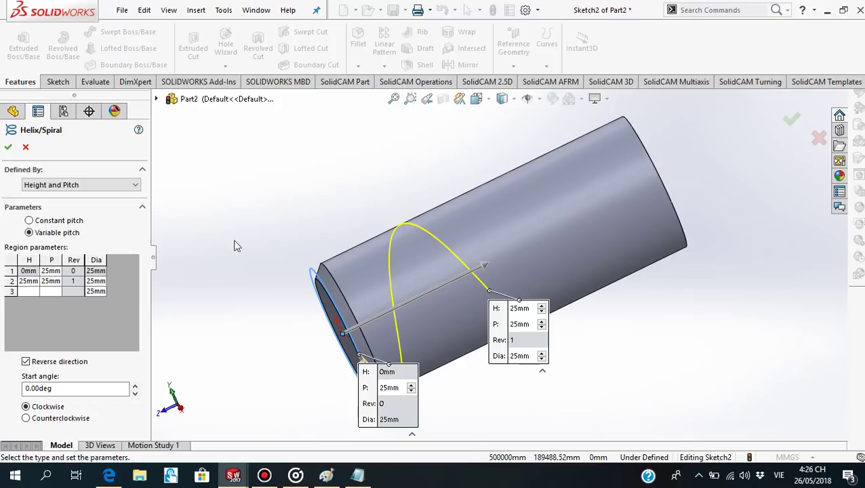
scroll(432, 302, "down", 3)
scroll(432, 302, "up", 3)
scroll(465, 305, "down", 3)
mouse_move(465, 304)
middle_mouse_down()
mouse_move(474, 279)
mouse_move(479, 290)
middle_mouse_up()
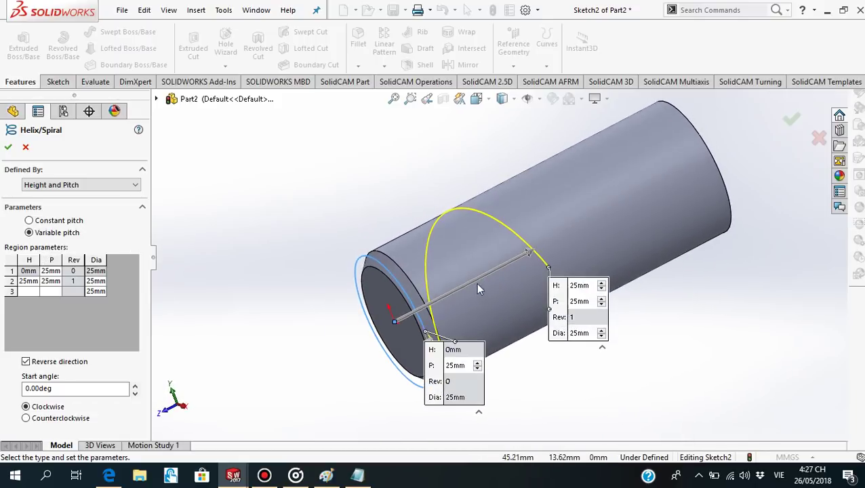
- Set region pitches to 2 mm, second region at 30 mm height with 25 mm diameter
left_click(52, 272)
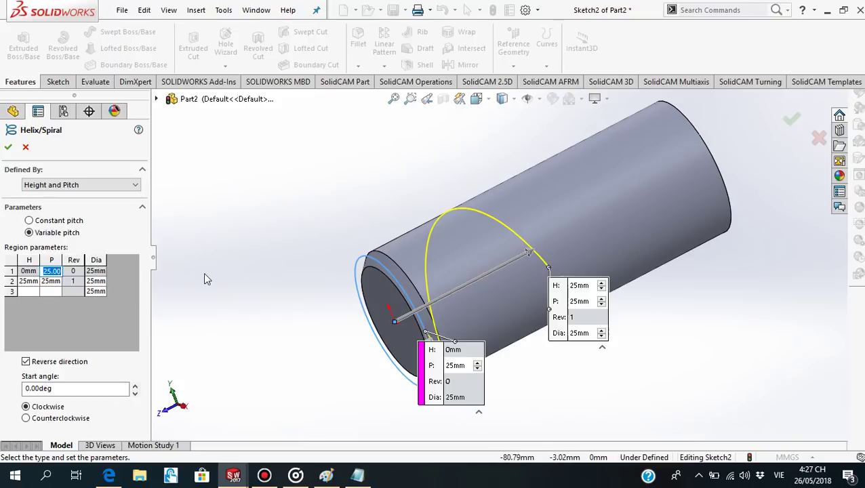
type("2")
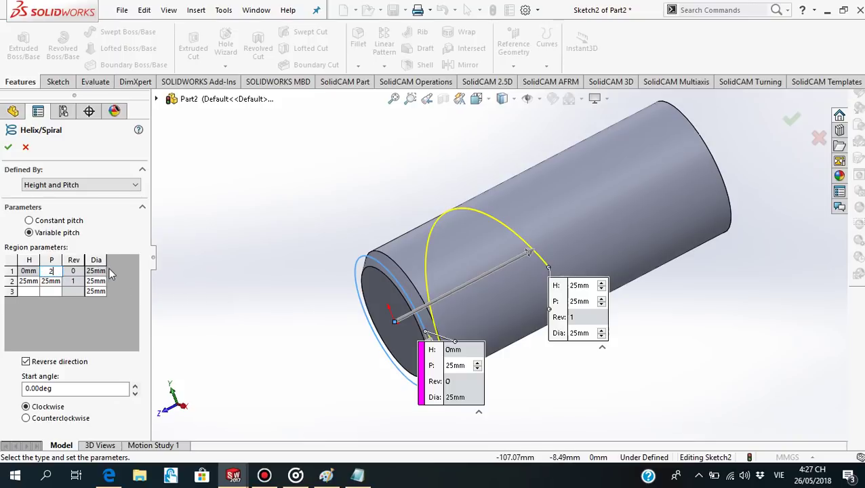
left_click(27, 282)
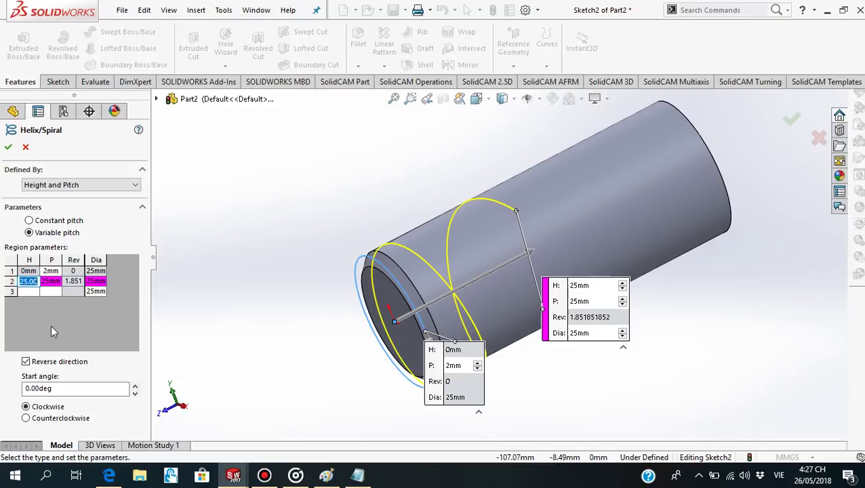
type("3")
type("0")
left_click(53, 284)
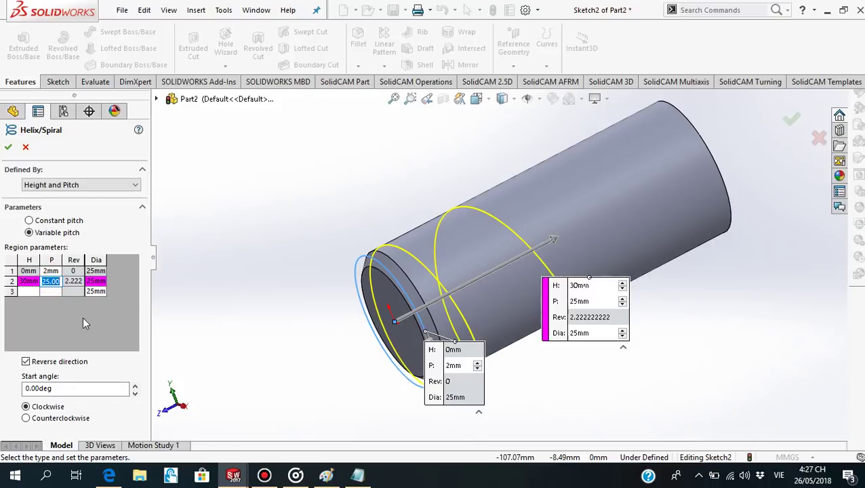
type("2")
key("Return")
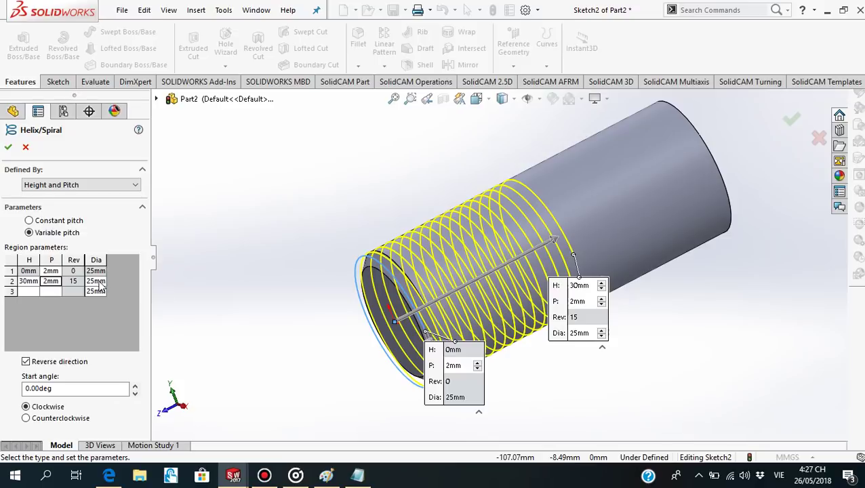
left_click(99, 282)
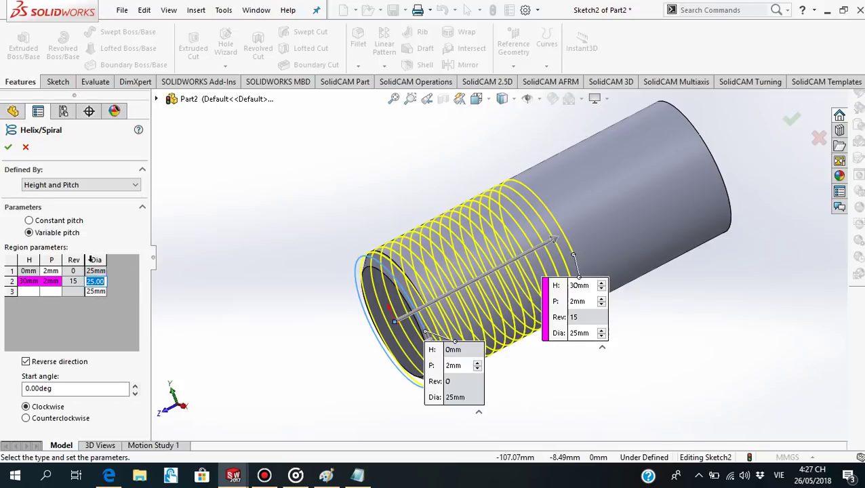
left_click(28, 293)
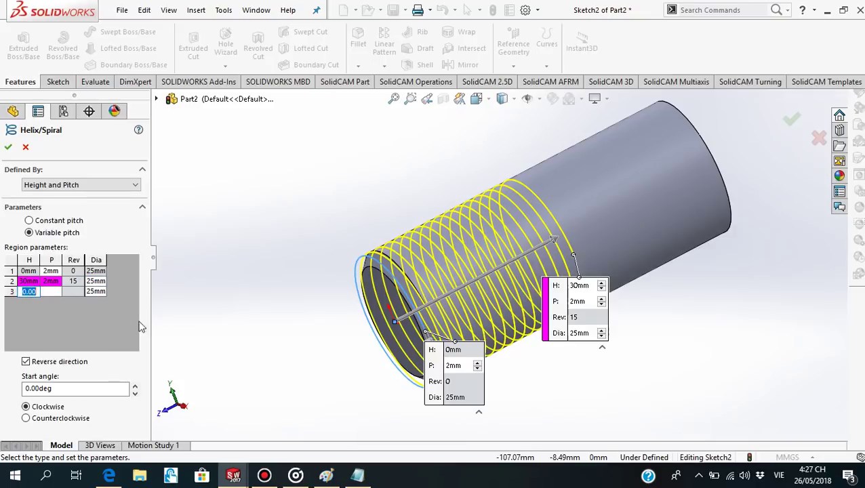
type("32")
- Give the 32 mm region a 2 mm pitch and 30 mm diameter, then accept Helix/Spiral1
left_click(72, 290)
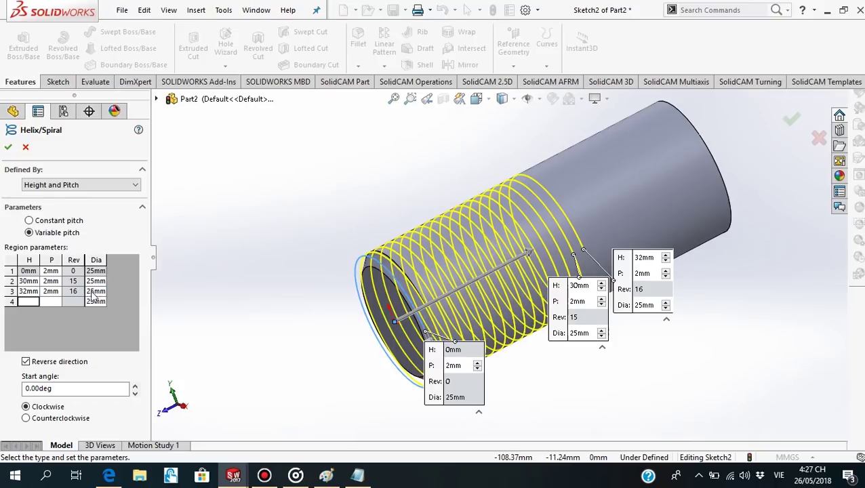
left_click(95, 292)
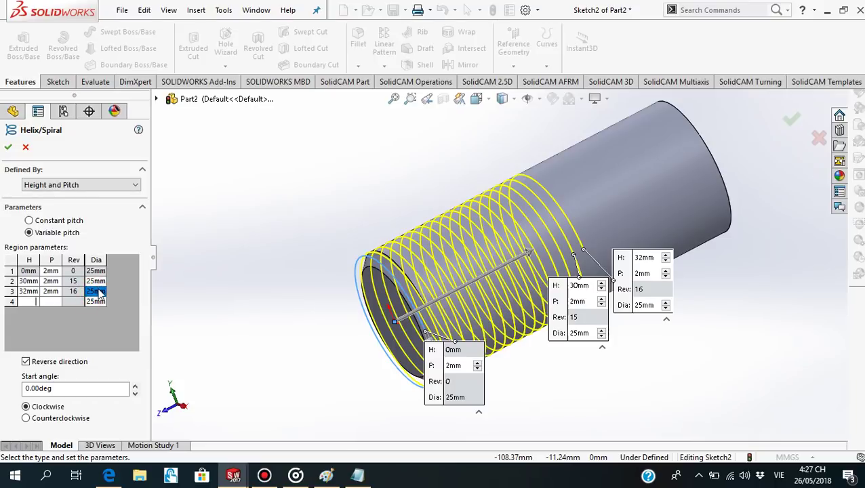
left_click(99, 292)
type("30")
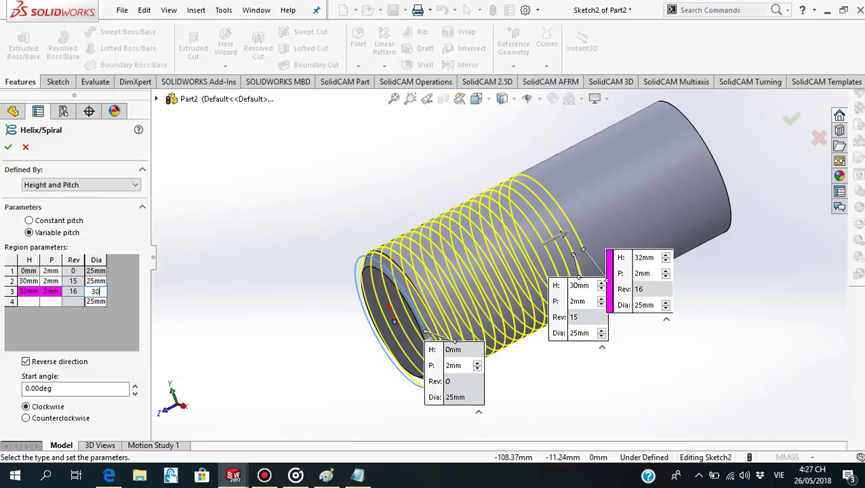
left_click(48, 280)
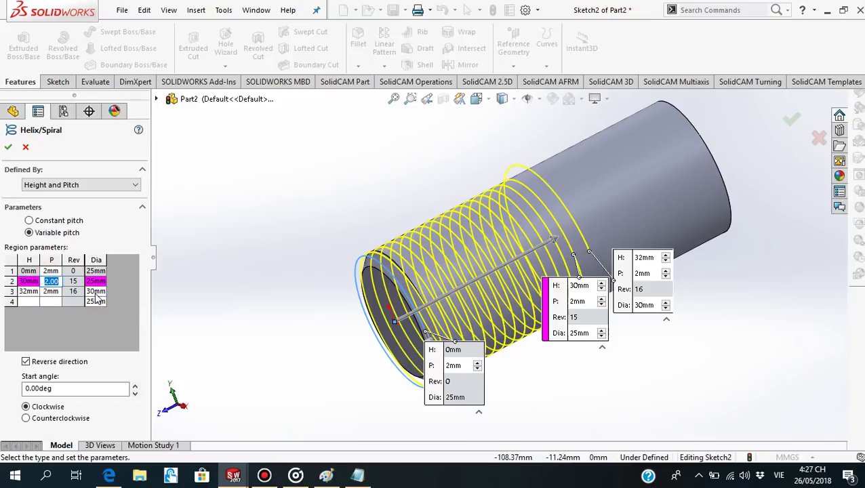
mouse_move(495, 276)
middle_mouse_down()
mouse_move(513, 233)
mouse_move(543, 204)
middle_mouse_up()
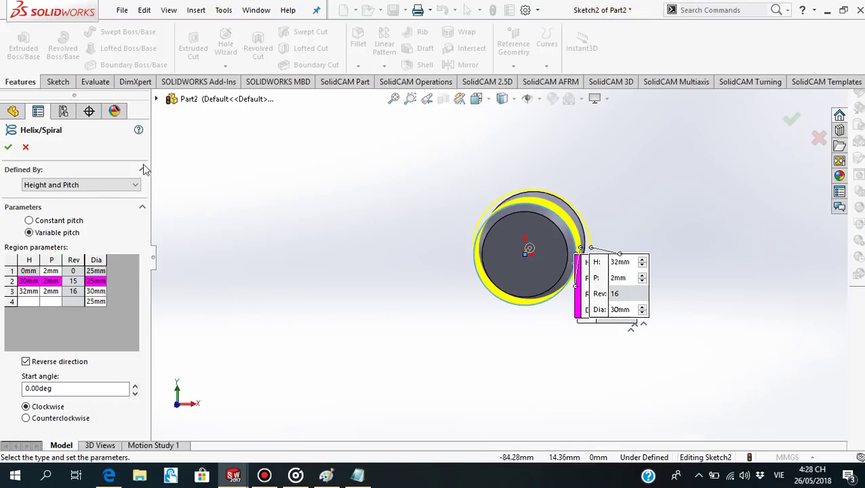
scroll(515, 237, "down", 2)
mouse_move(530, 253)
middle_mouse_down()
mouse_move(507, 257)
mouse_move(517, 262)
middle_mouse_up()
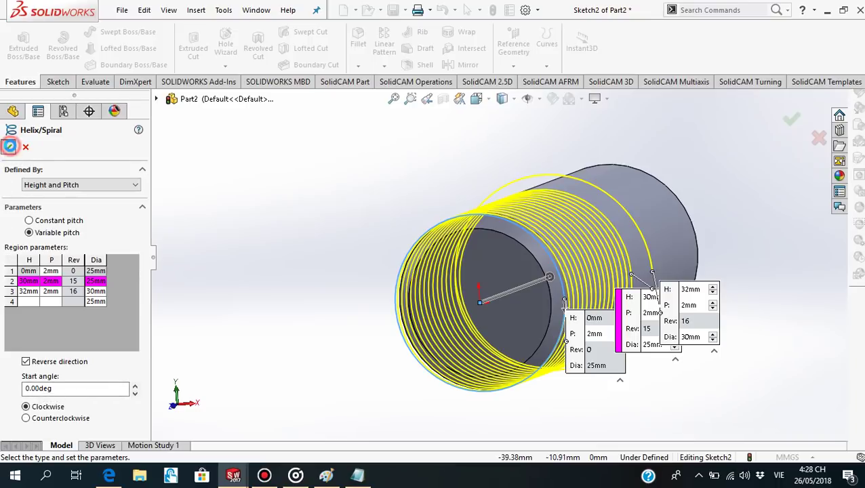
left_click(8, 147)
scroll(474, 306, "up", 2)
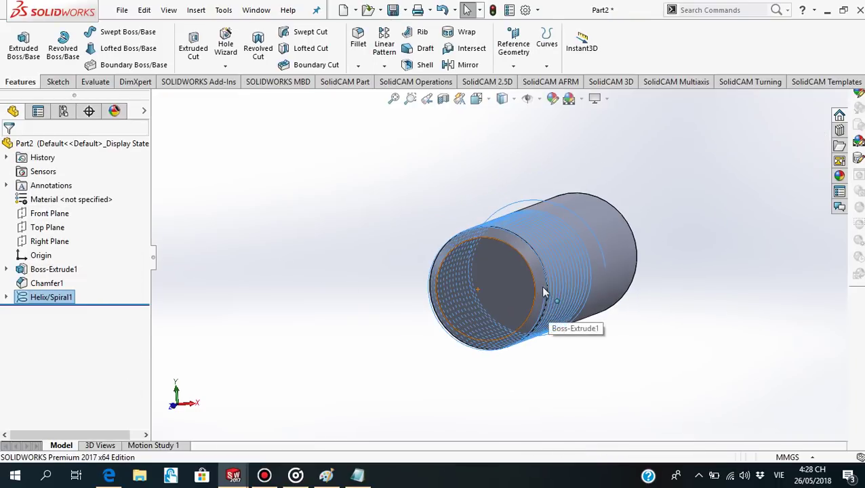
- Open Sketch3 on the Top Plane, viewed normal to the plane
middle_click_drag(541, 303, 515, 352)
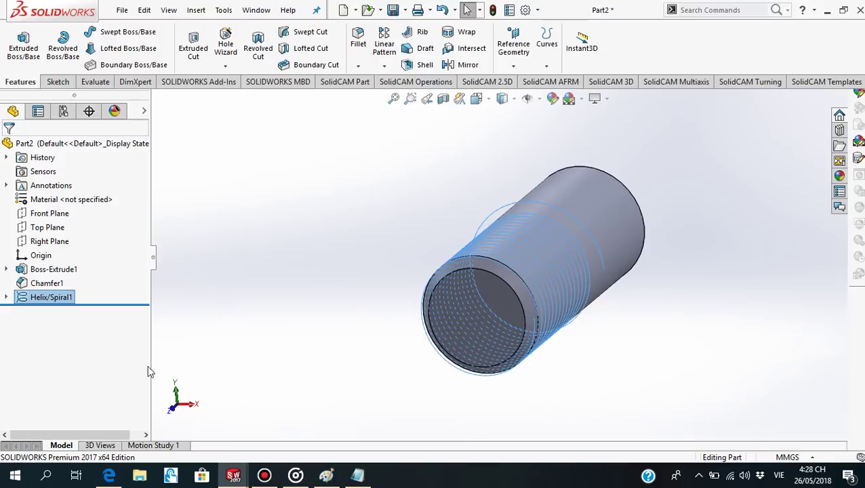
left_click(35, 229)
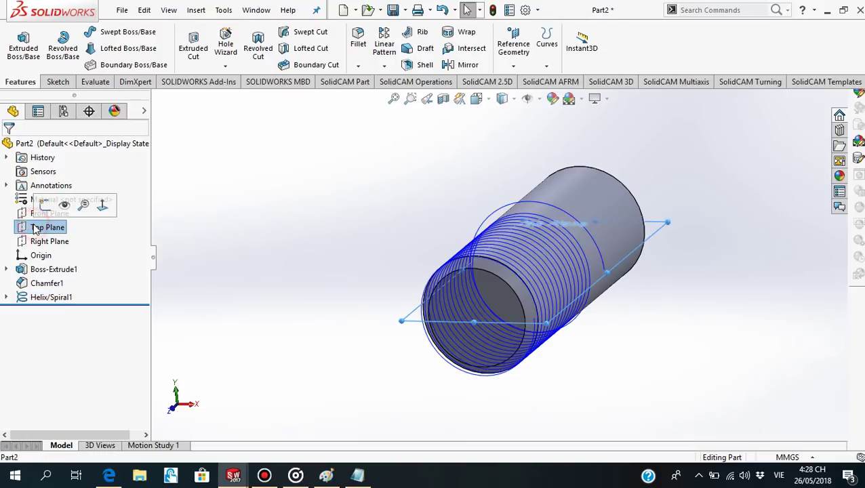
left_click(102, 204)
scroll(520, 423, "down", 3)
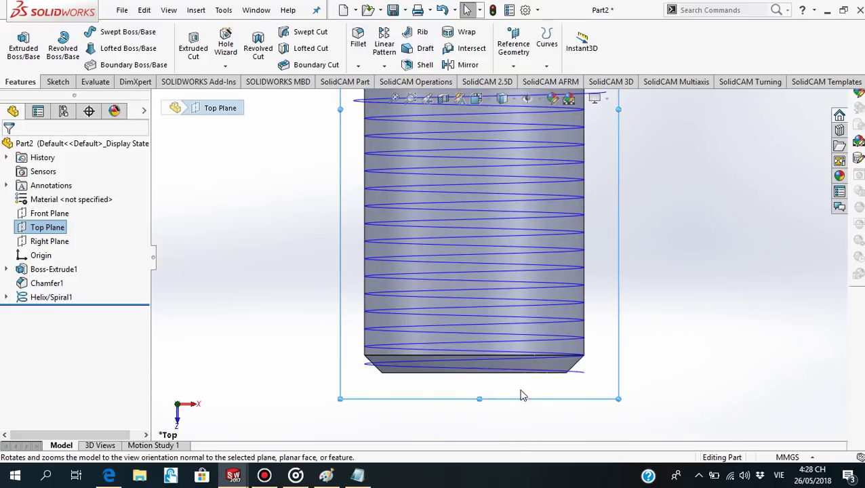
left_click(23, 229)
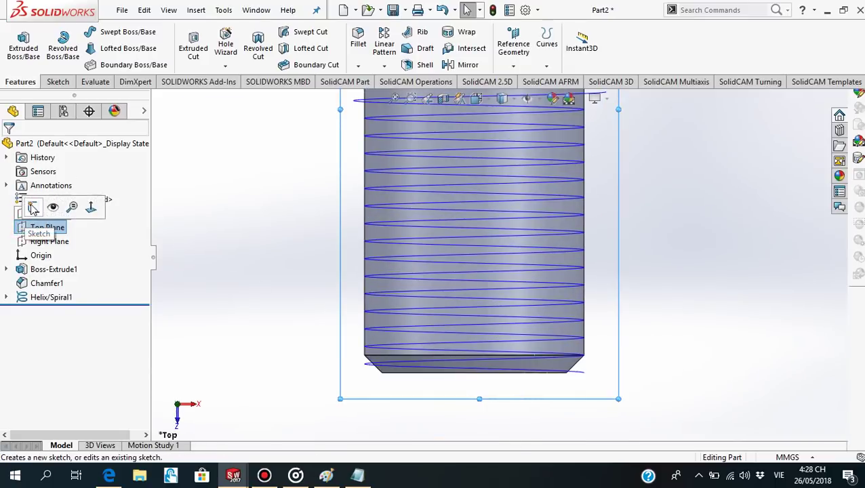
left_click(31, 206)
scroll(588, 380, "down", 2)
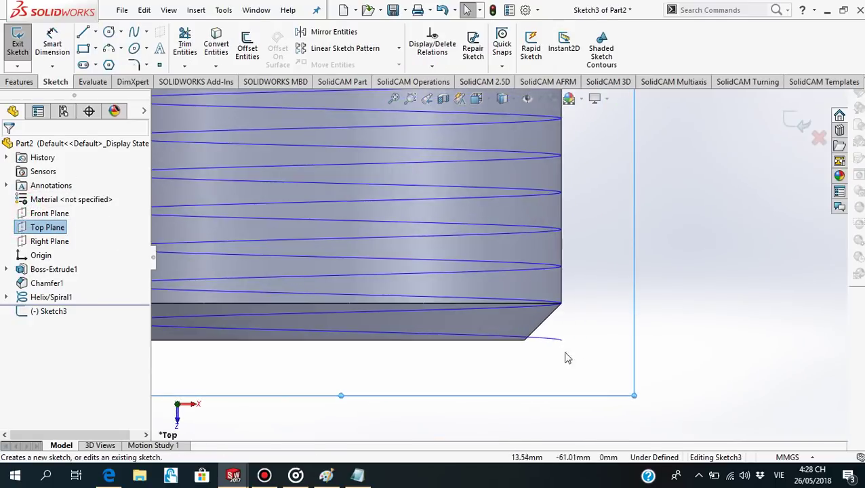
scroll(565, 358, "down", 2)
scroll(537, 325, "down", 2)
scroll(526, 314, "down", 2)
scroll(528, 317, "down", 1)
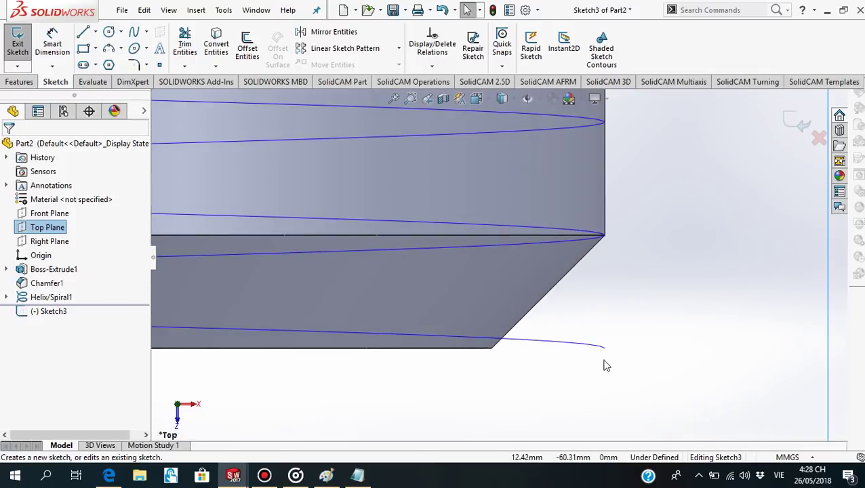
- Draw a closed right triangle with slanted, vertical and base lines below the chamfered end
left_click(84, 33)
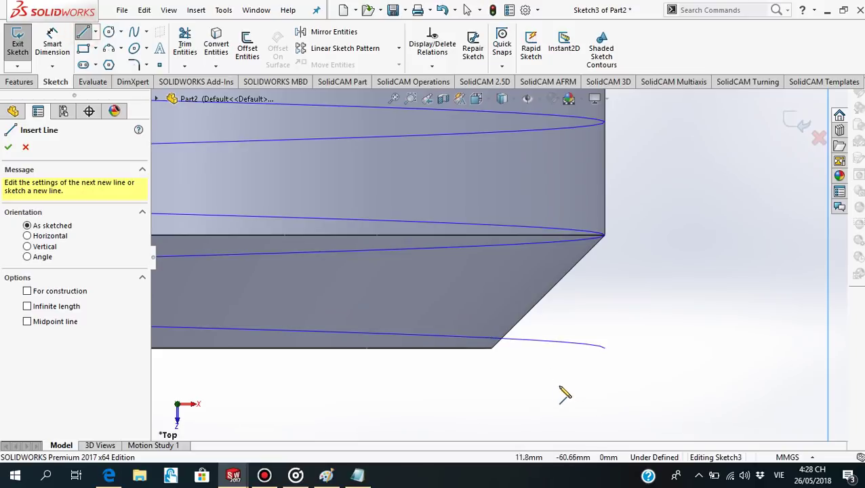
left_click(541, 386)
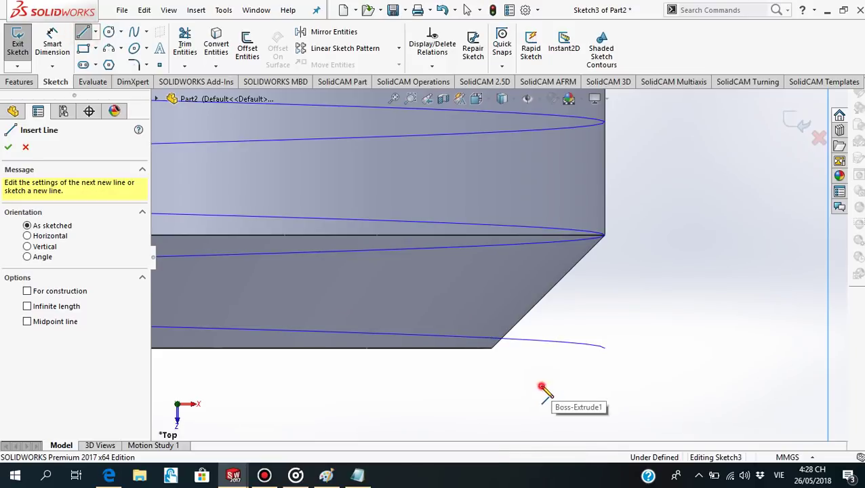
left_click(658, 324)
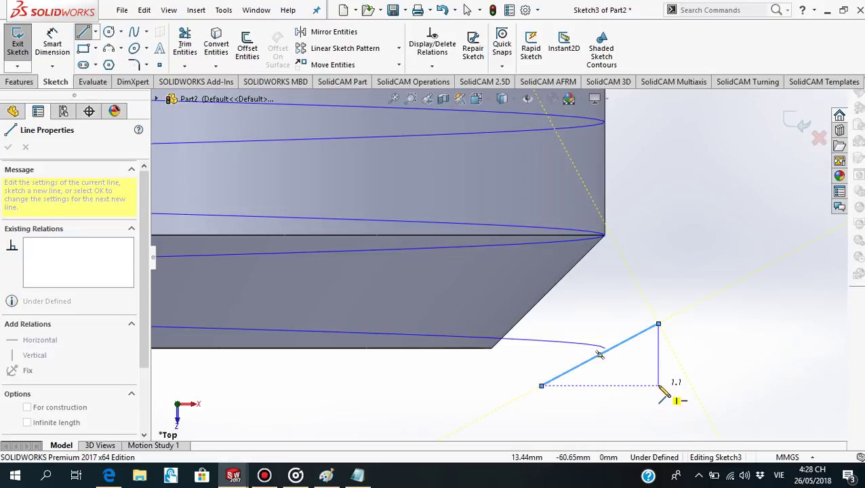
left_click(658, 386)
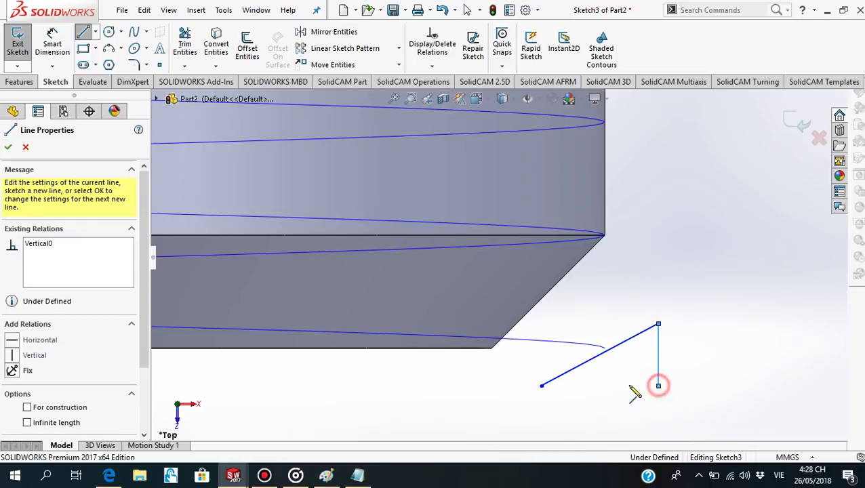
left_click(541, 386)
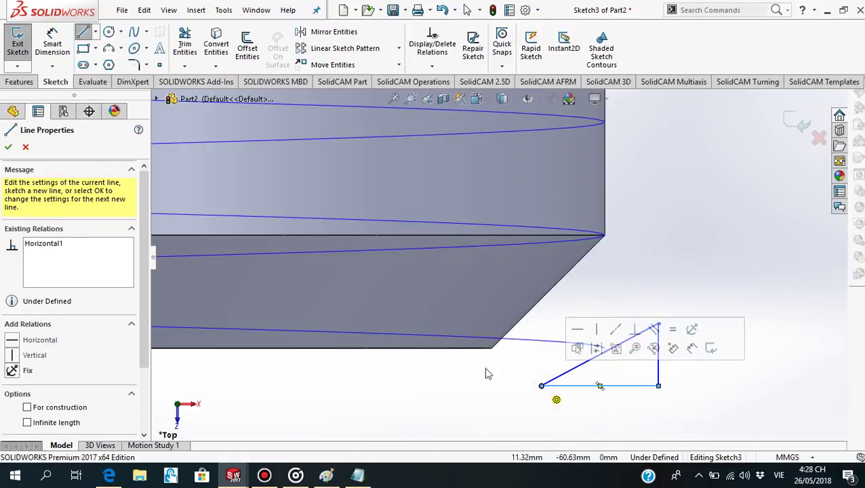
left_click(7, 148)
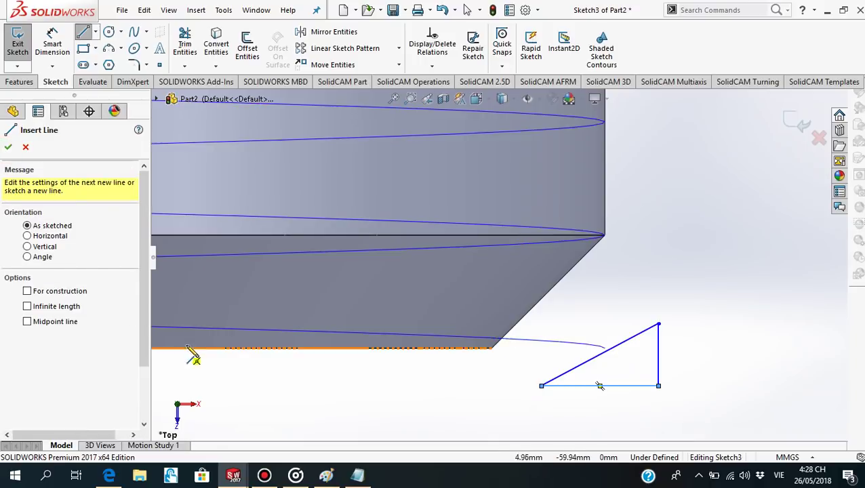
left_click(8, 148)
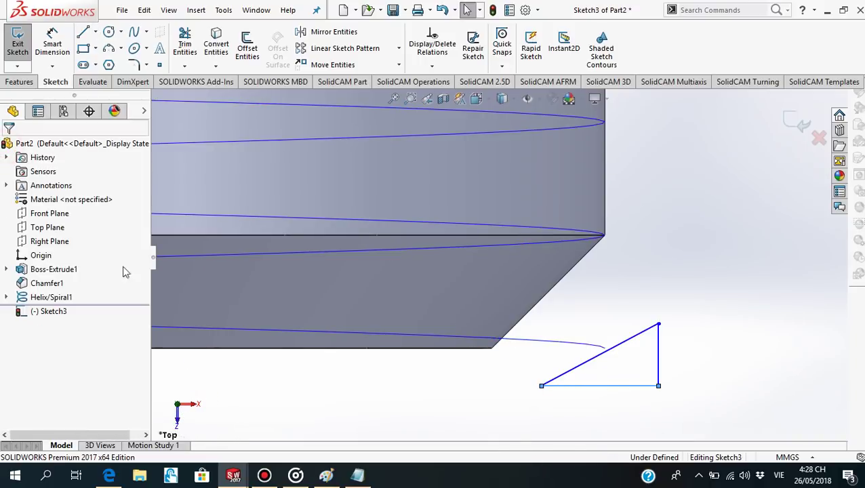
- Add a Horizontal relation to the triangle's bottom line
left_click(614, 386)
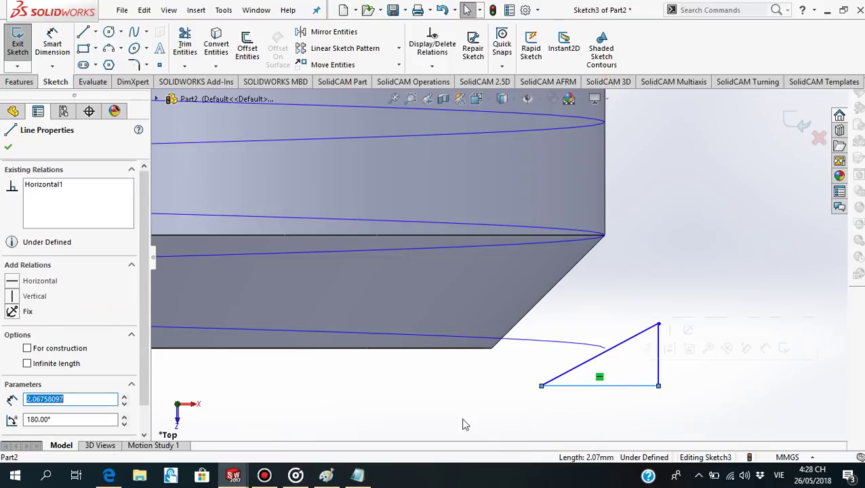
left_click(11, 284)
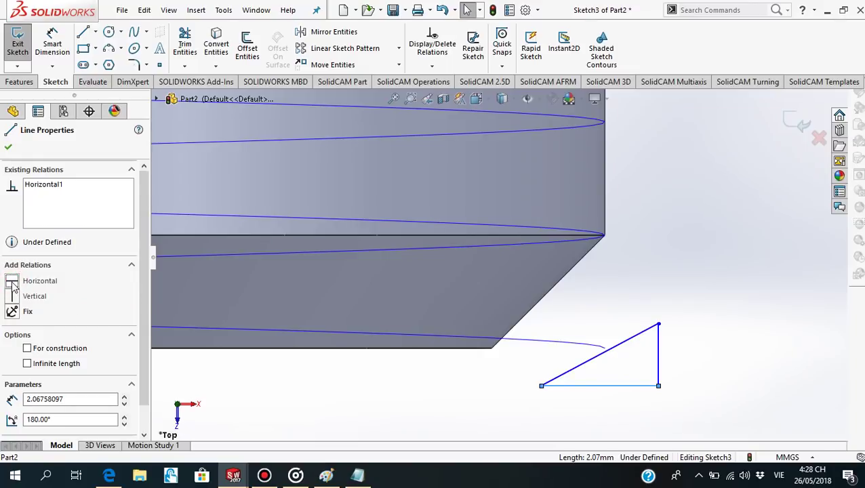
left_click(8, 148)
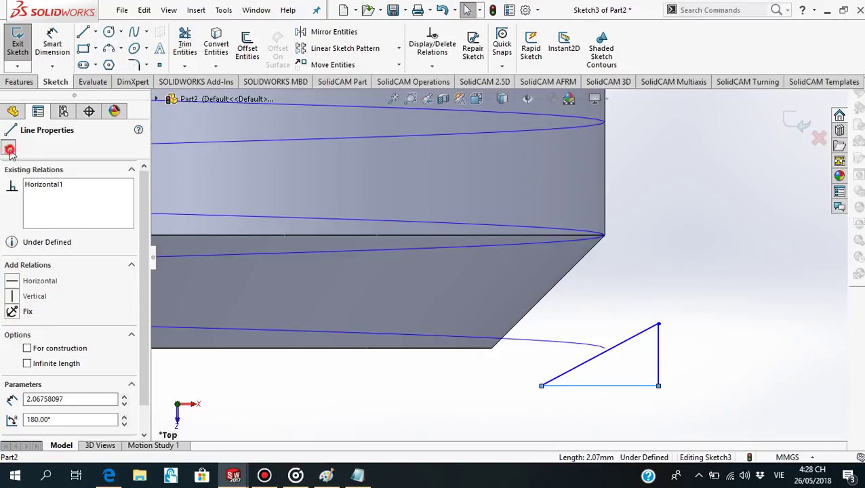
left_click(618, 388)
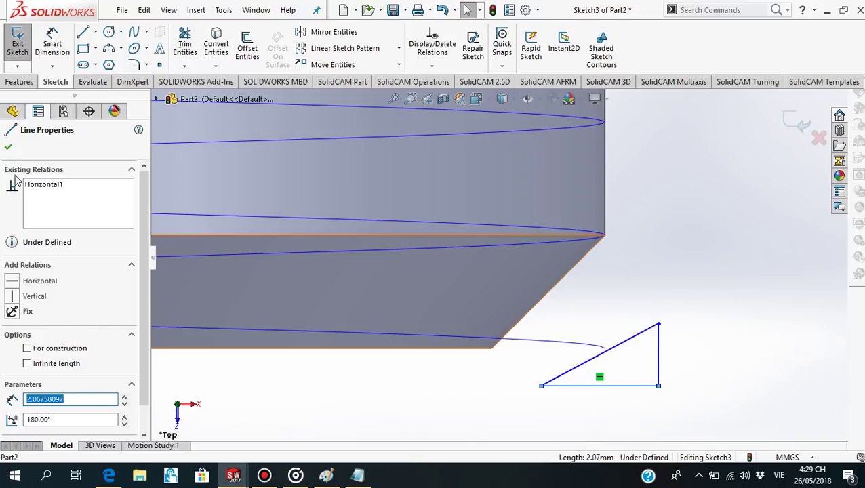
left_click(8, 147)
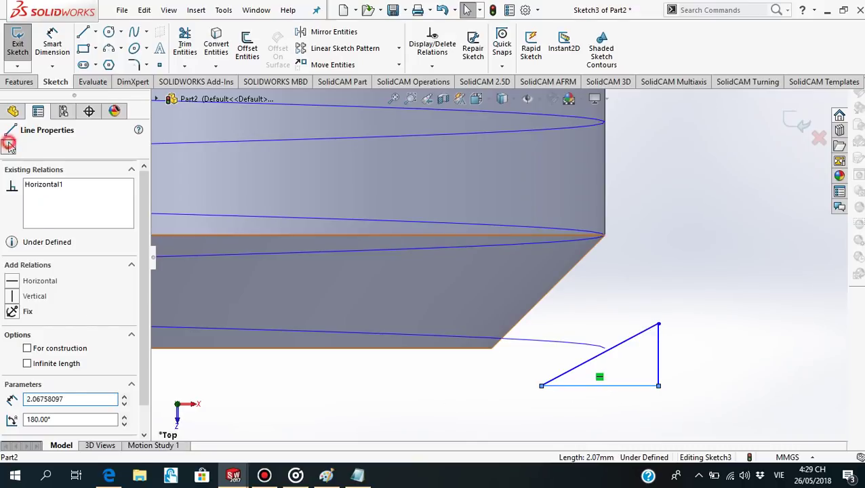
left_click(493, 405)
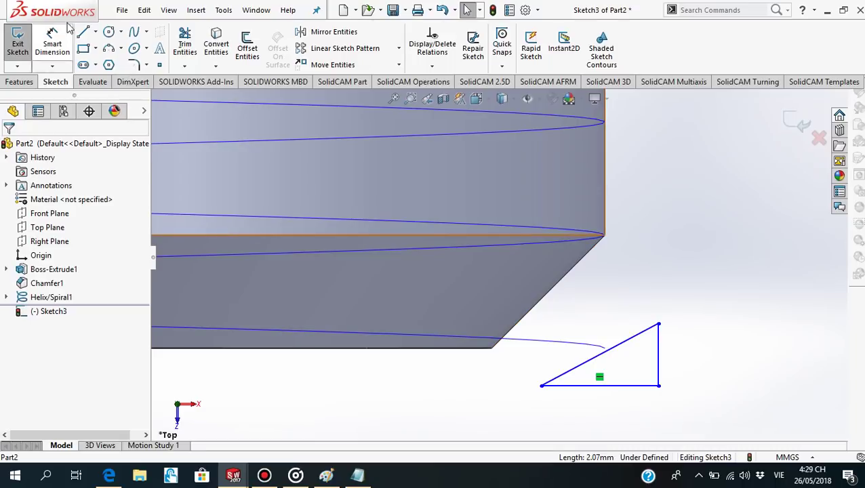
left_click(52, 41)
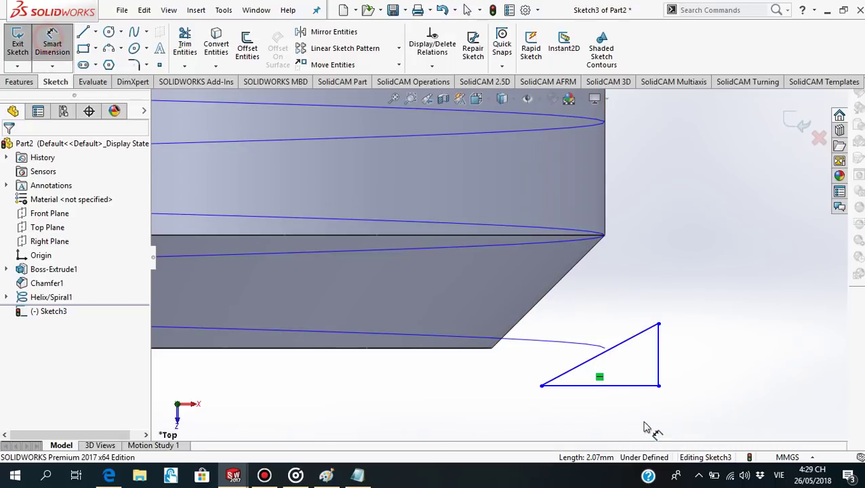
- Dimension the angle between hypotenuse and base as 30°
left_click(643, 334)
left_click(643, 387)
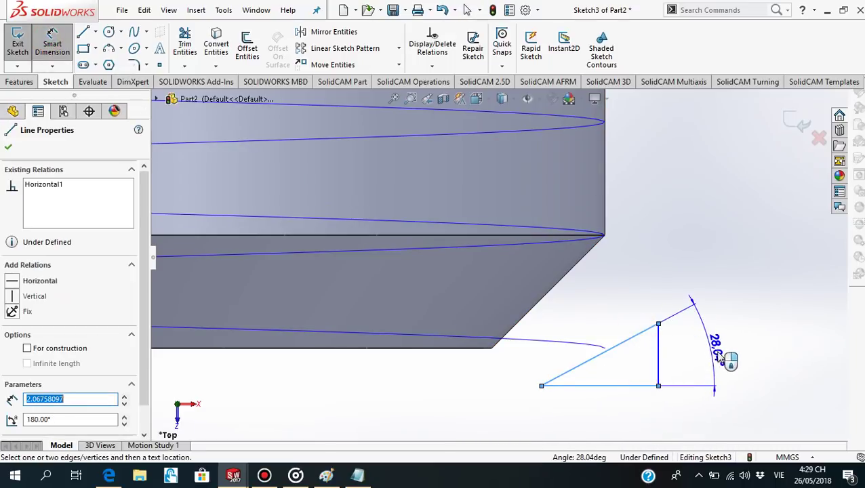
left_click(723, 351)
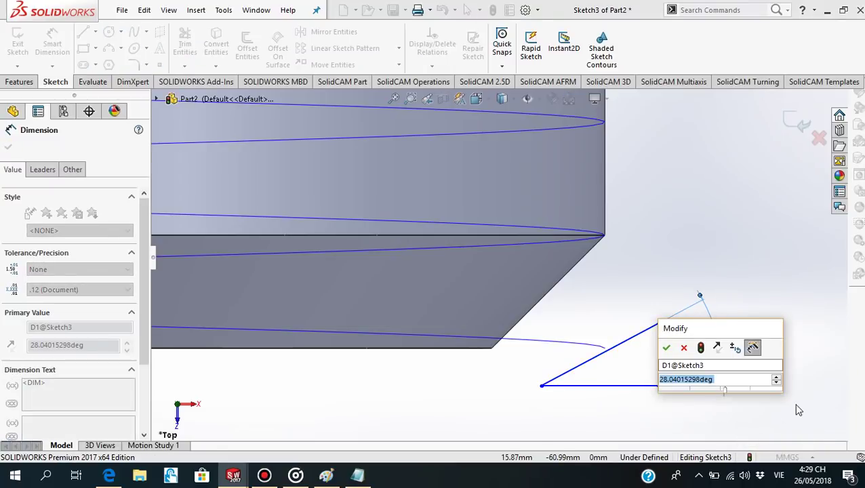
type("30")
key("Return")
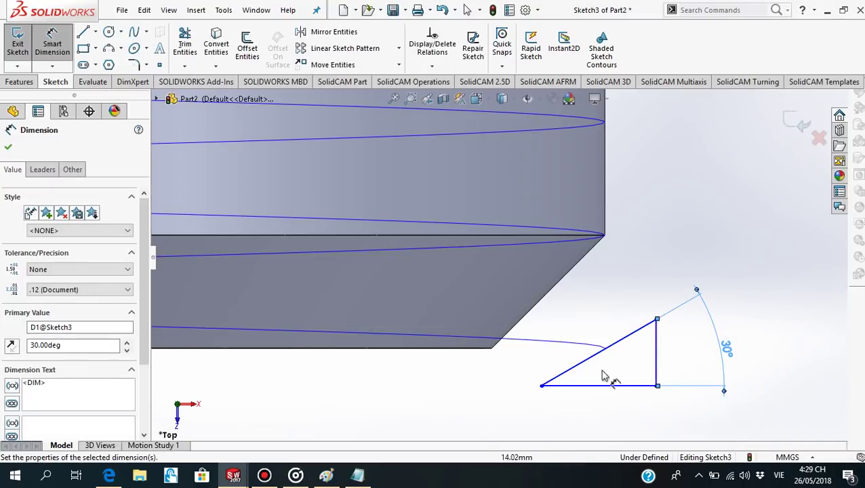
left_click(8, 147)
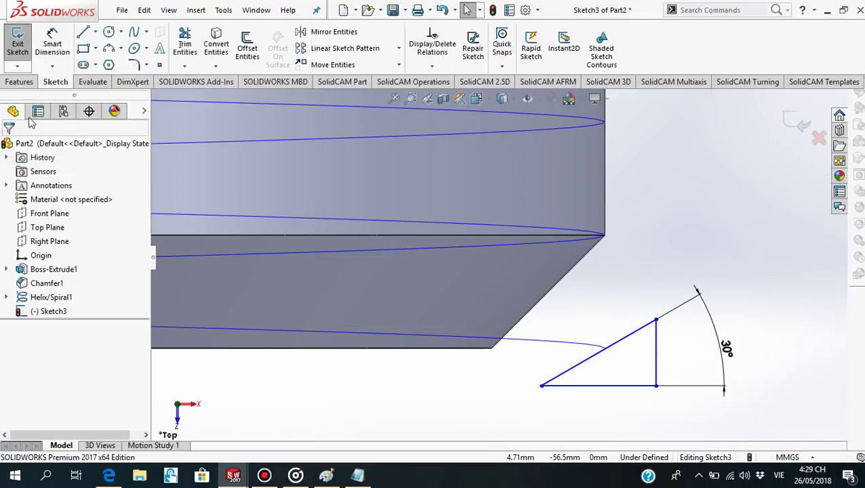
- Draw a vertical centerline from the hypotenuse down to the base
left_click(95, 32)
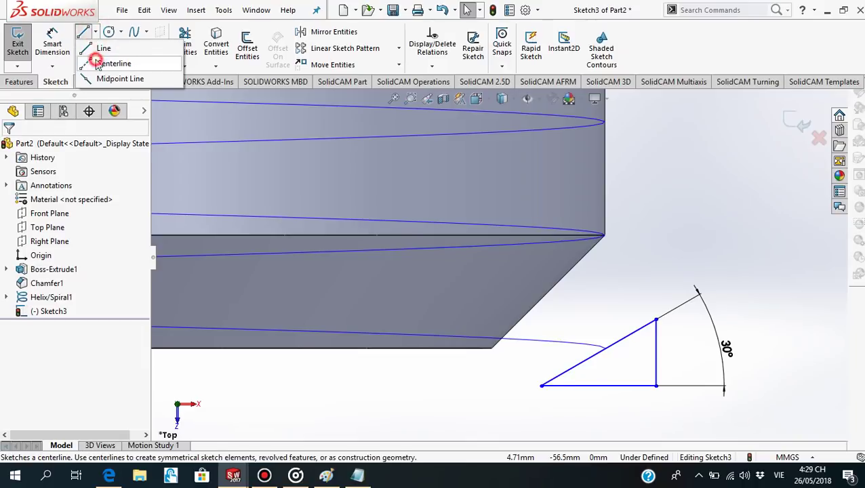
left_click(108, 62)
left_click(632, 333)
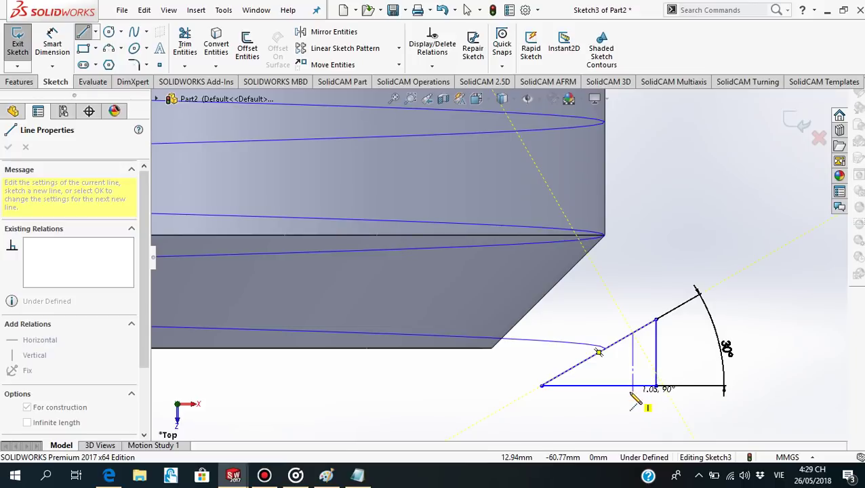
left_click(634, 385)
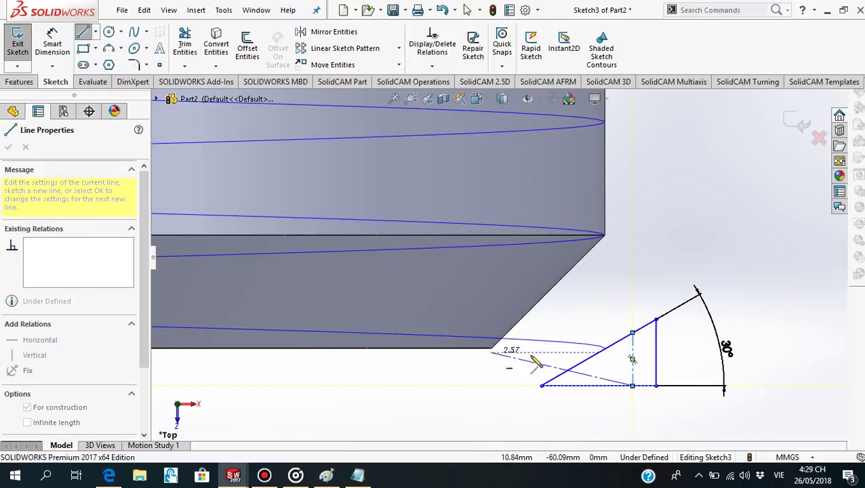
key("Escape")
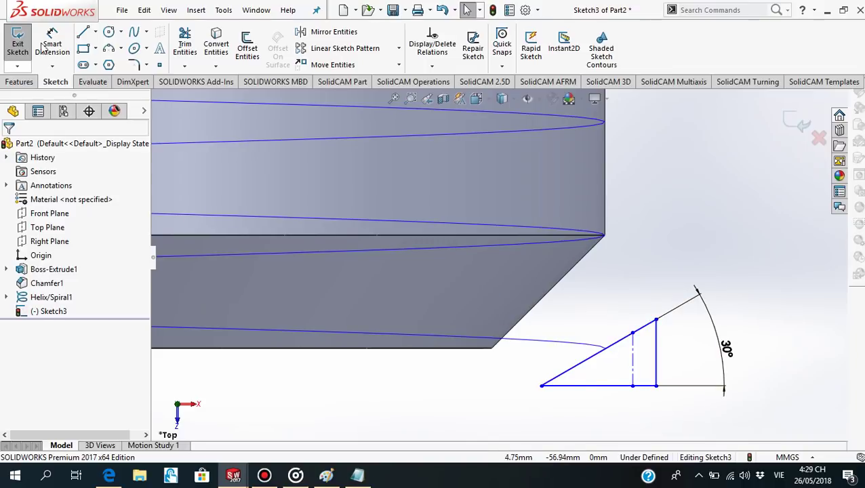
- Dimension the centerline's height as 1.98/2 (0.99 mm)
left_click(59, 43)
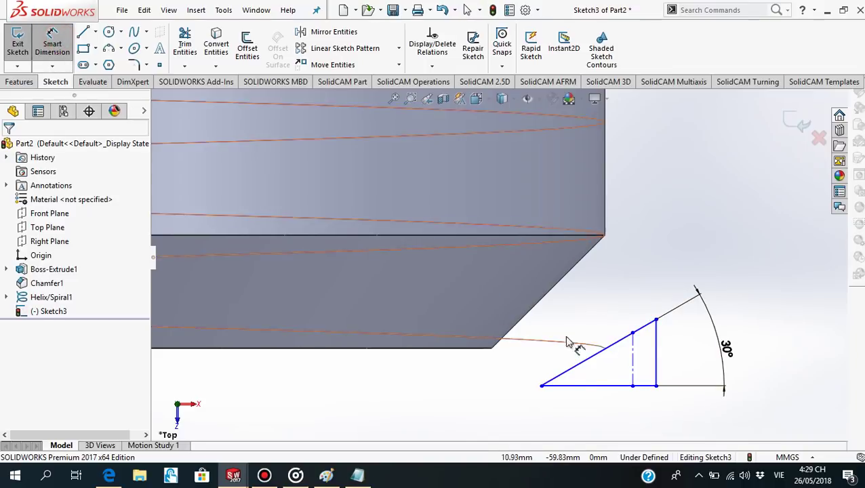
left_click(633, 334)
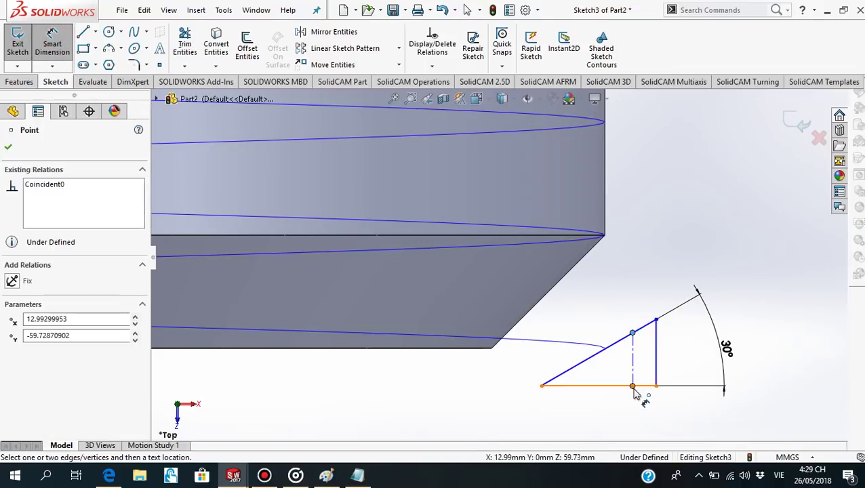
left_click(632, 386)
left_click(690, 364)
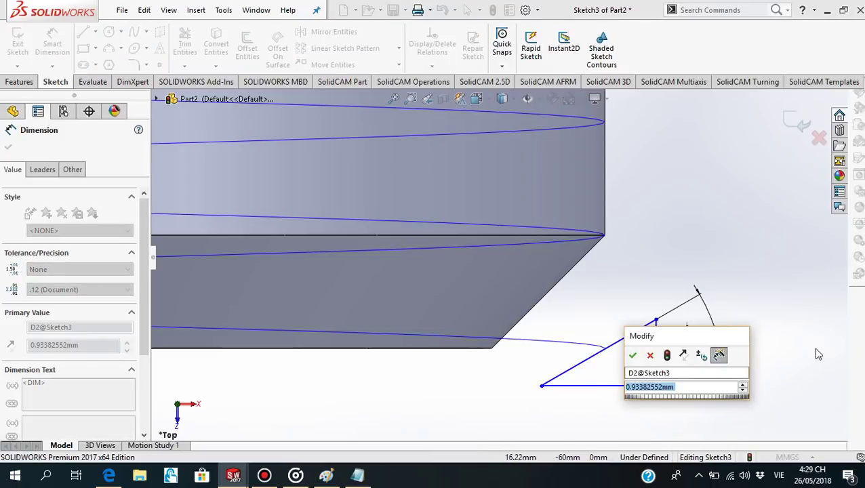
type("1")
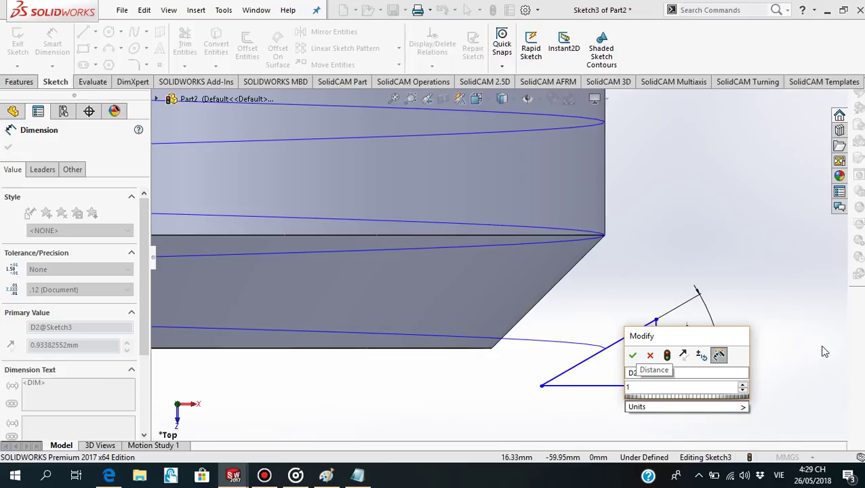
type(".98")
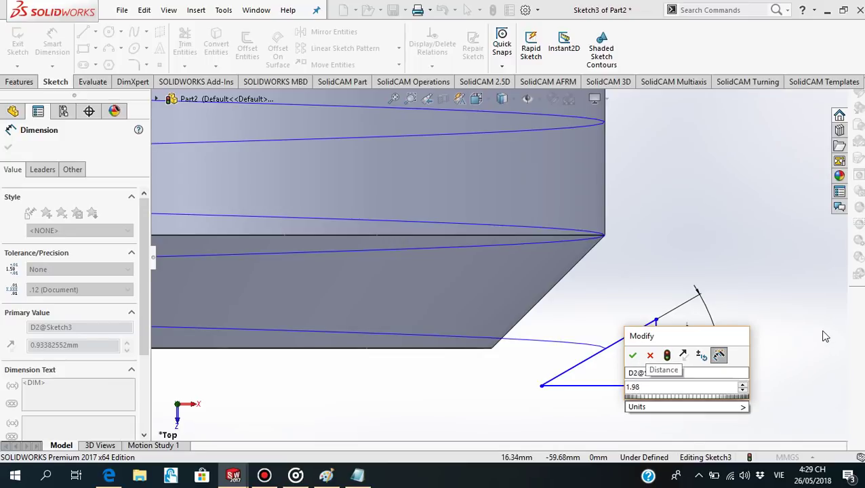
type("/2")
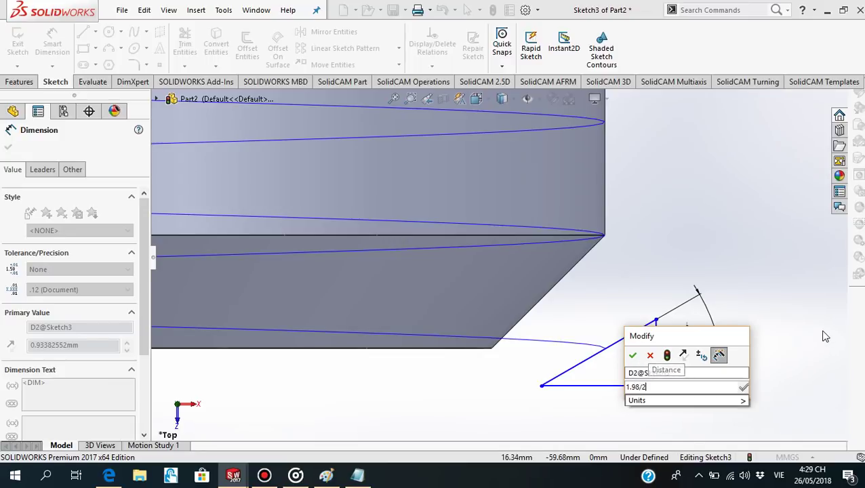
left_click(633, 358)
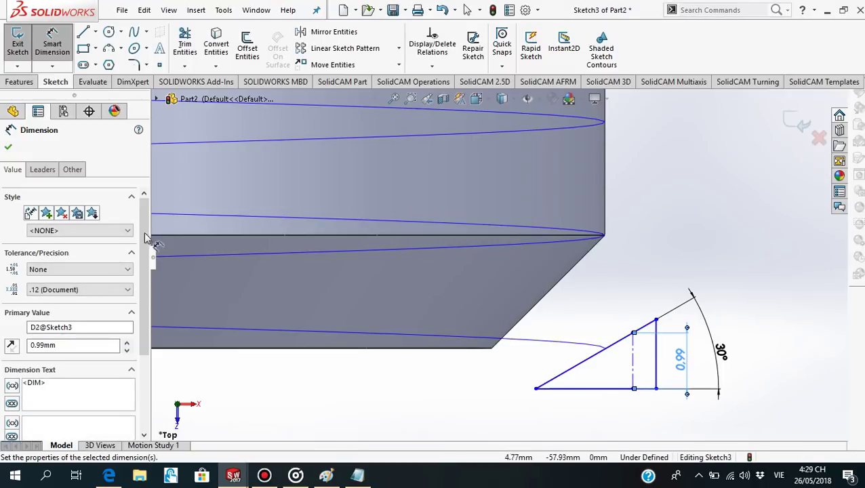
left_click(8, 148)
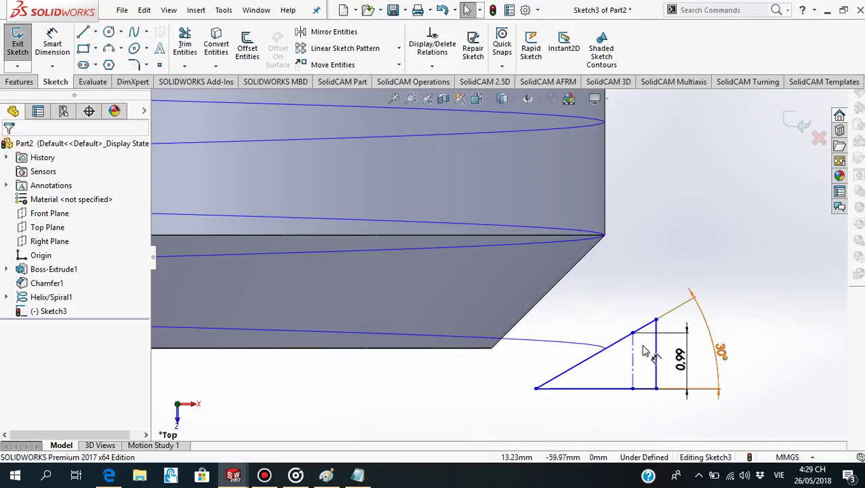
- Dimension the spacing between the centerline and the vertical side as 1 mm
left_click(54, 43)
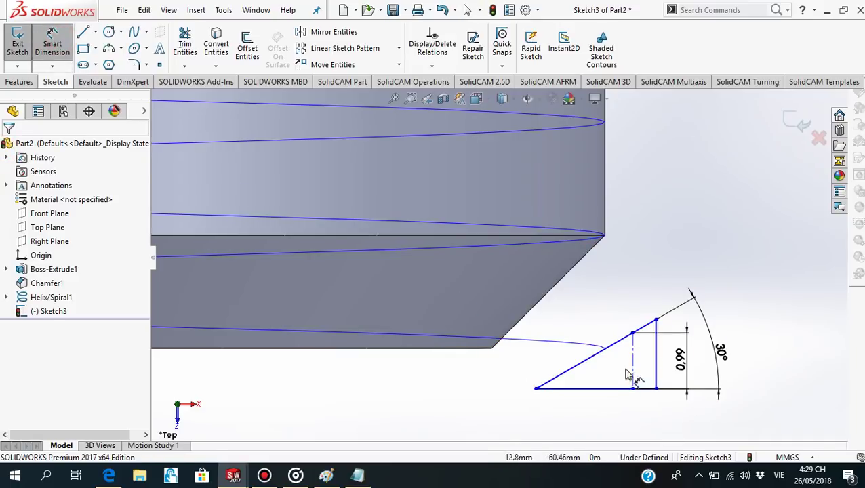
left_click(656, 363)
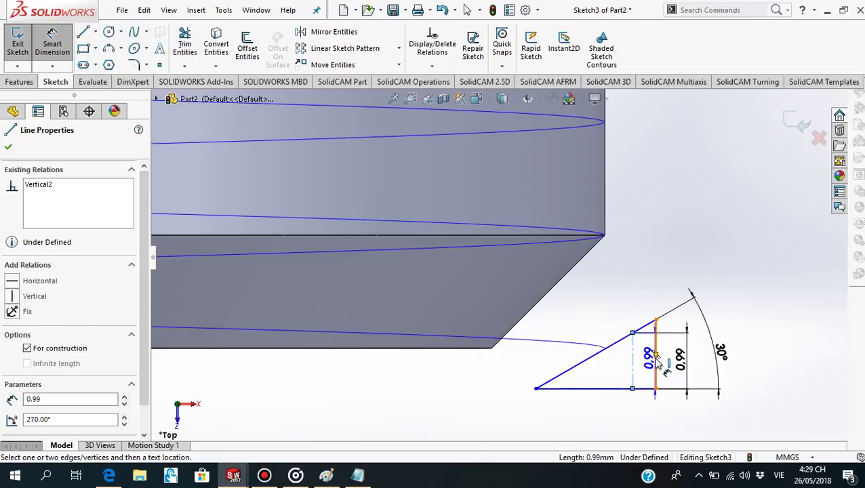
left_click(633, 359)
left_click(645, 280)
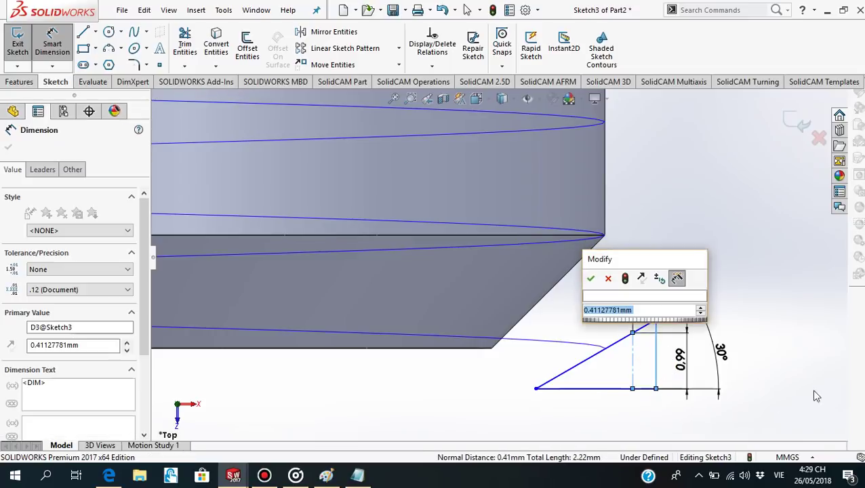
type("1")
key("Return")
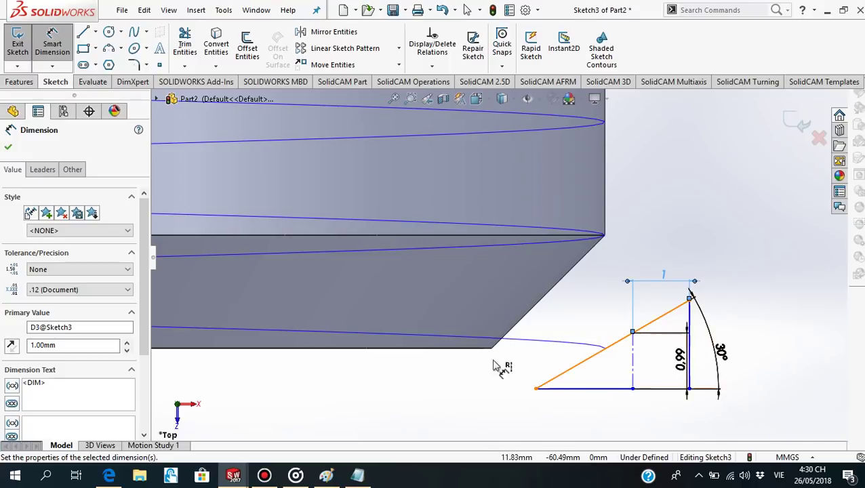
left_click(9, 148)
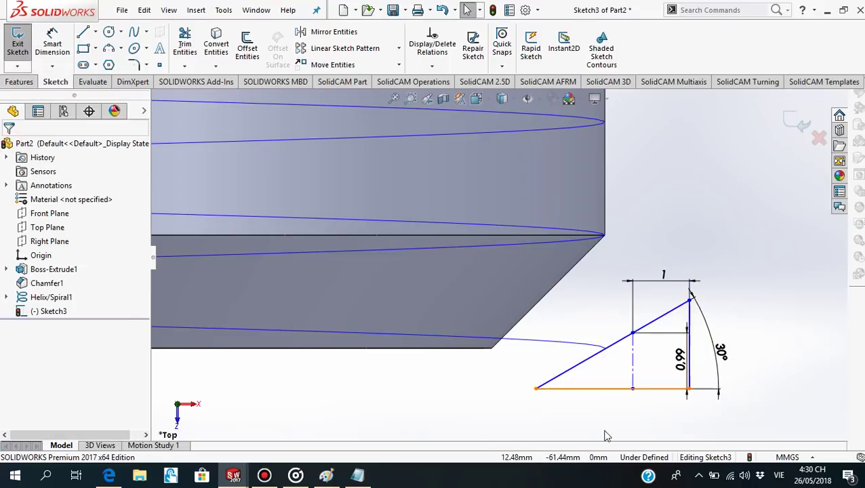
- Mirror the slanted line about the bottom horizontal line
scroll(604, 407, "up", 2)
scroll(581, 366, "down", 3)
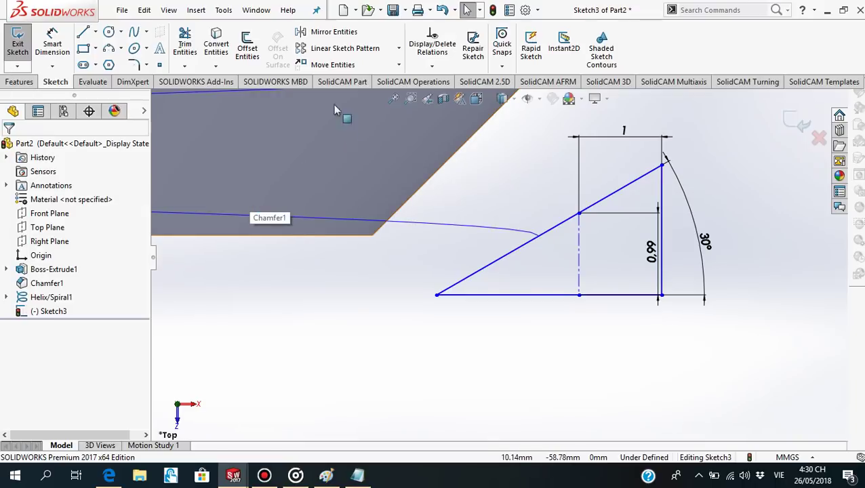
left_click(329, 32)
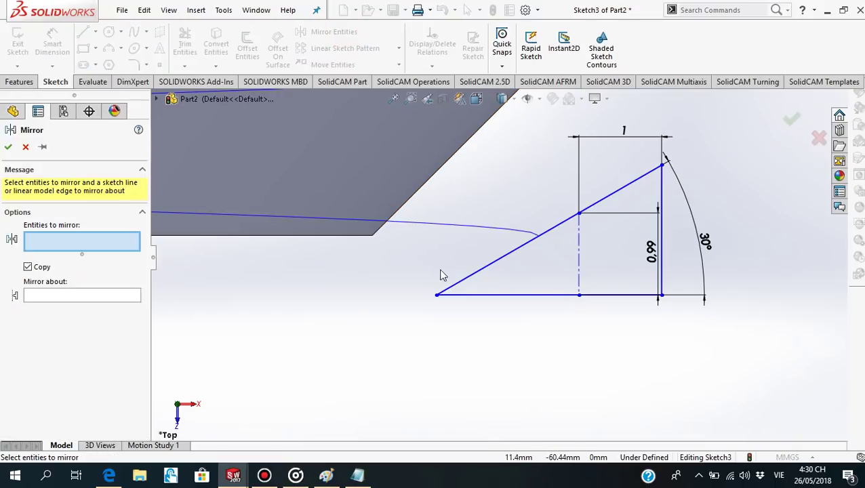
left_click(491, 272)
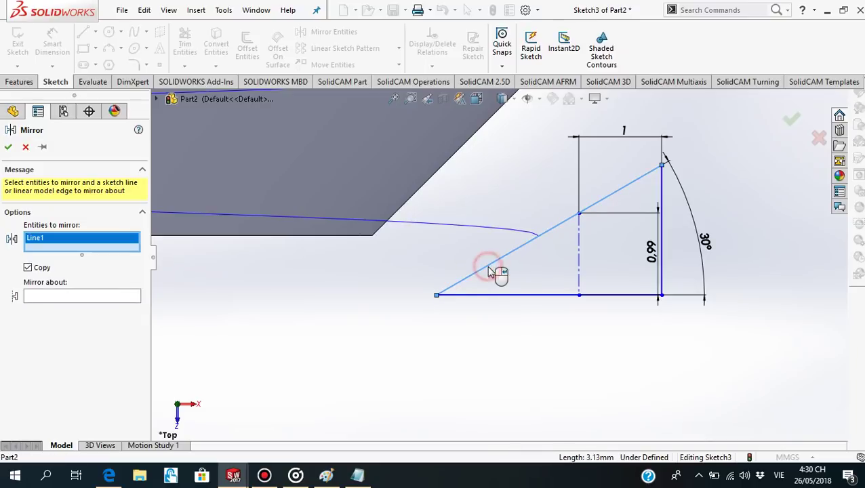
left_click(112, 296)
left_click(542, 300)
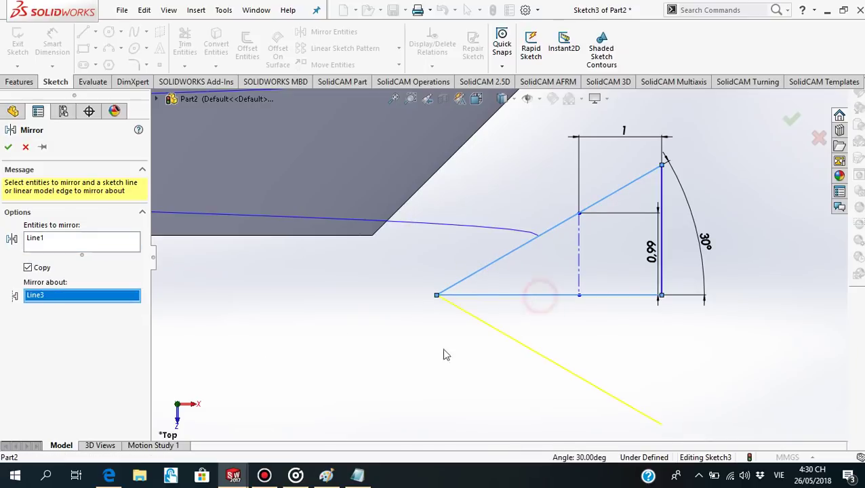
left_click(8, 148)
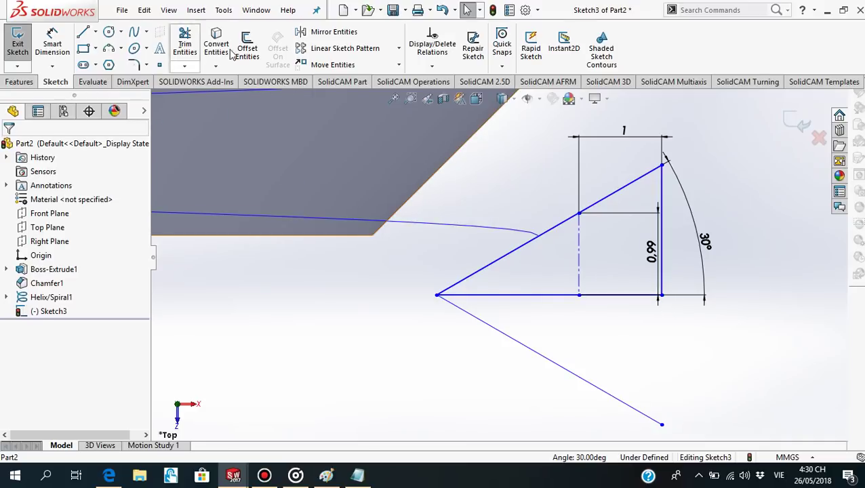
- Extend the vertical line down to the mirrored slanted line
left_click(188, 65)
left_click(193, 79)
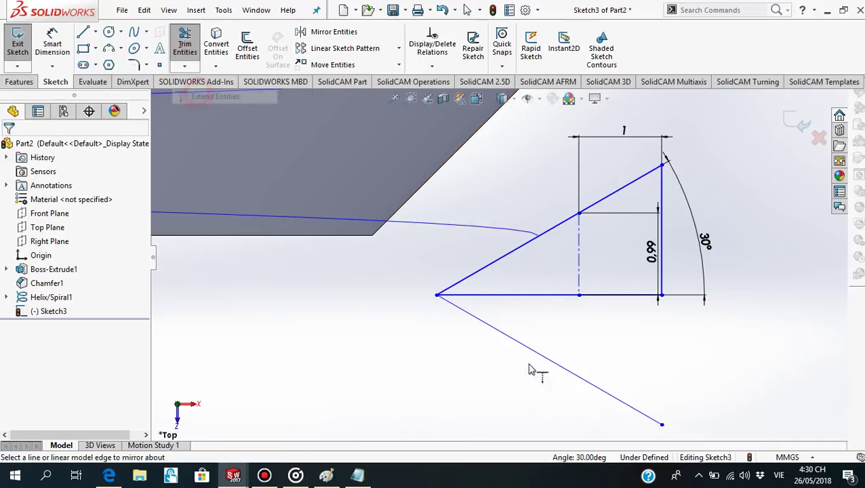
left_click(663, 283)
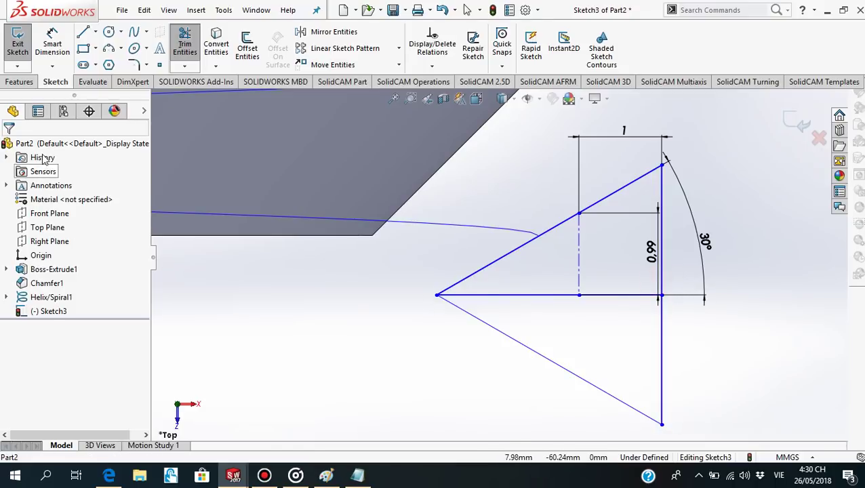
key("Escape")
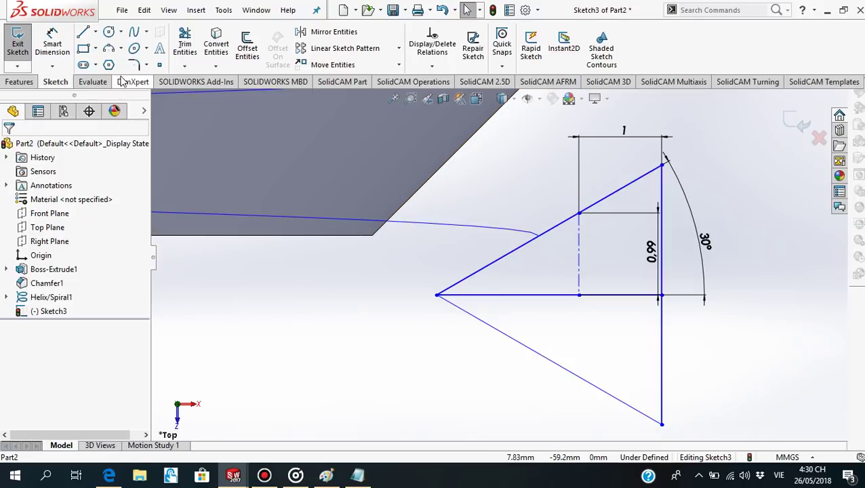
left_click(146, 66)
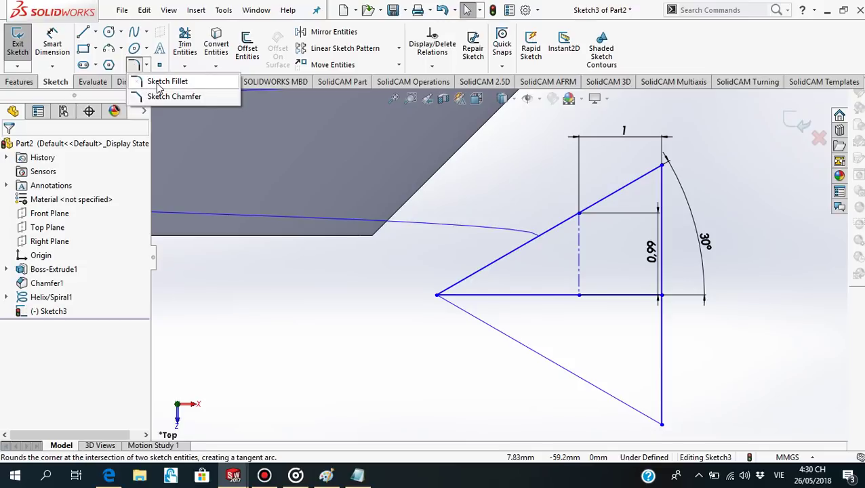
- Round the left tip where both slanted lines meet with a 0.20 mm sketch fillet
left_click(157, 82)
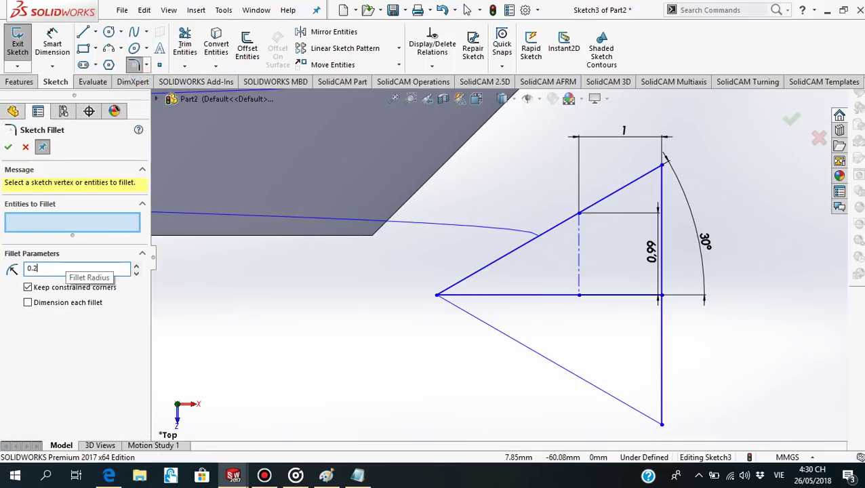
left_click(468, 277)
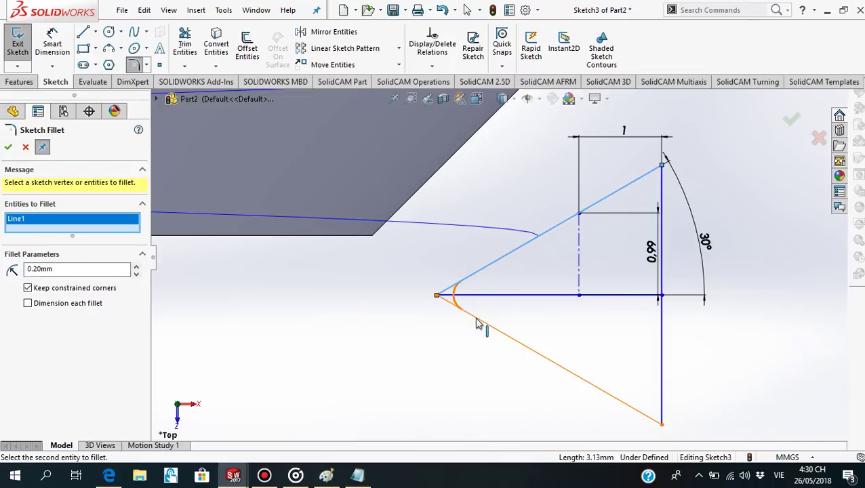
left_click(478, 320)
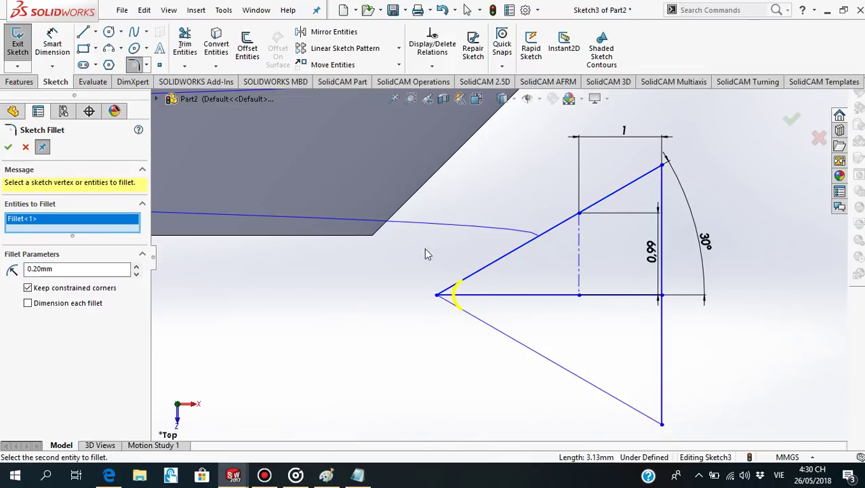
left_click(9, 149)
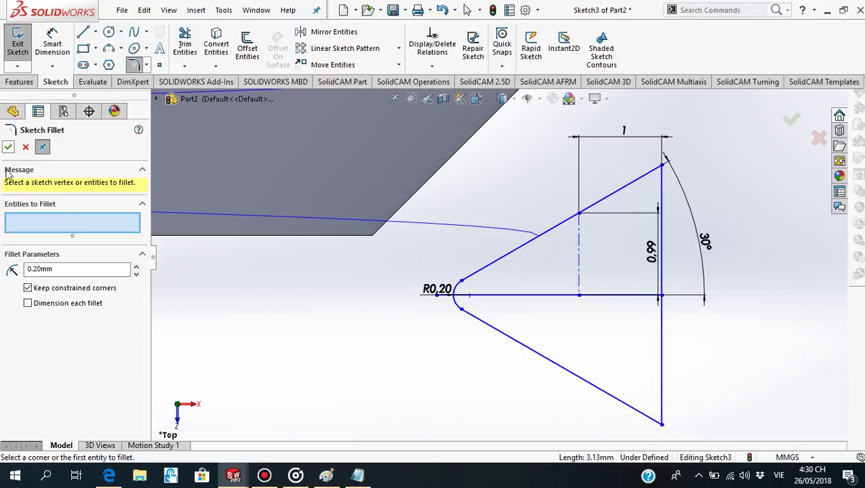
left_click(8, 148)
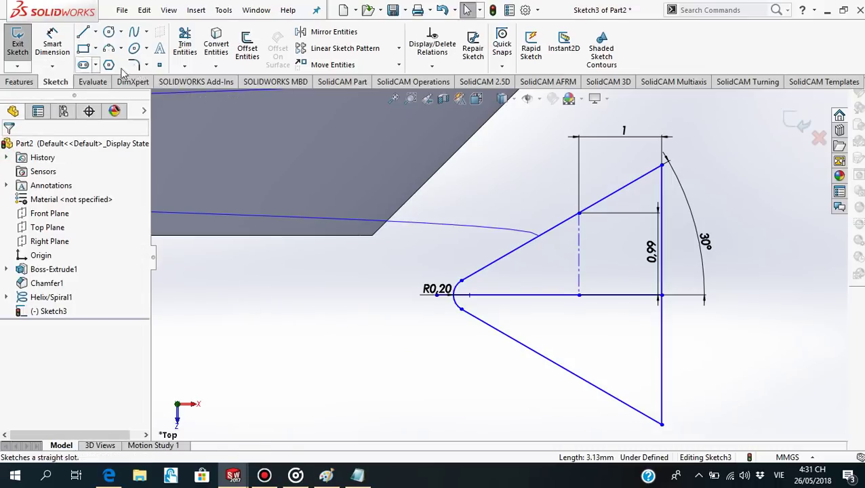
left_click(184, 44)
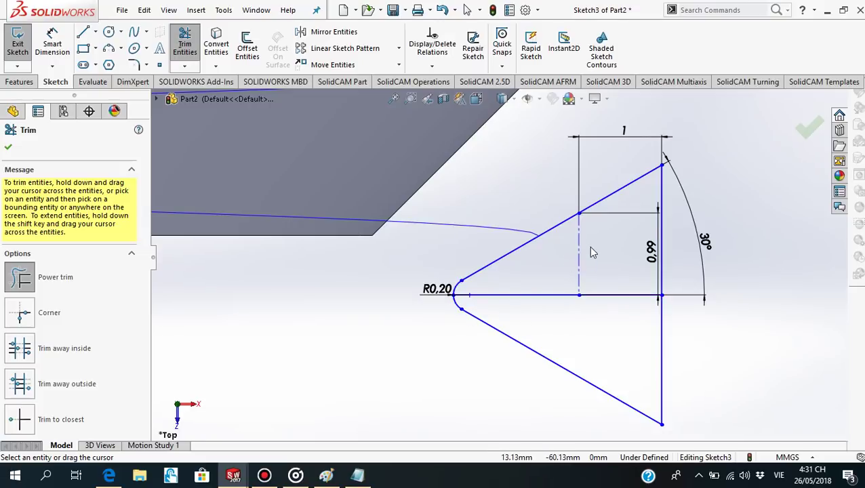
left_click(8, 147)
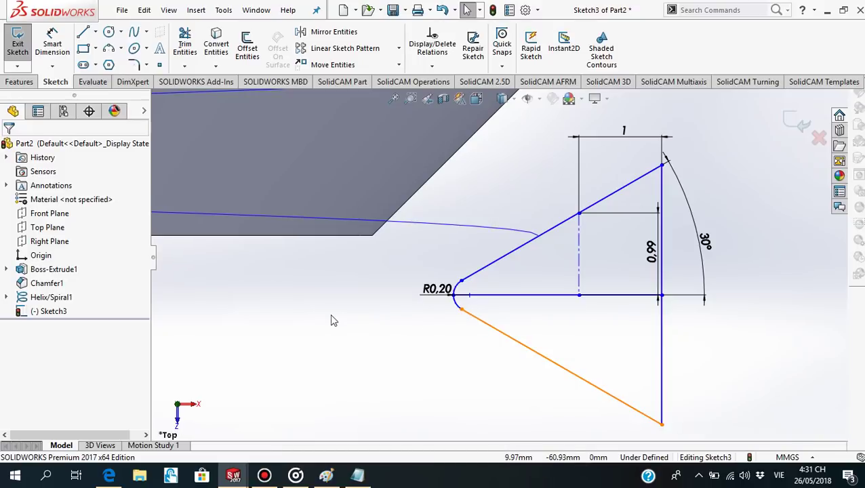
left_click(580, 296)
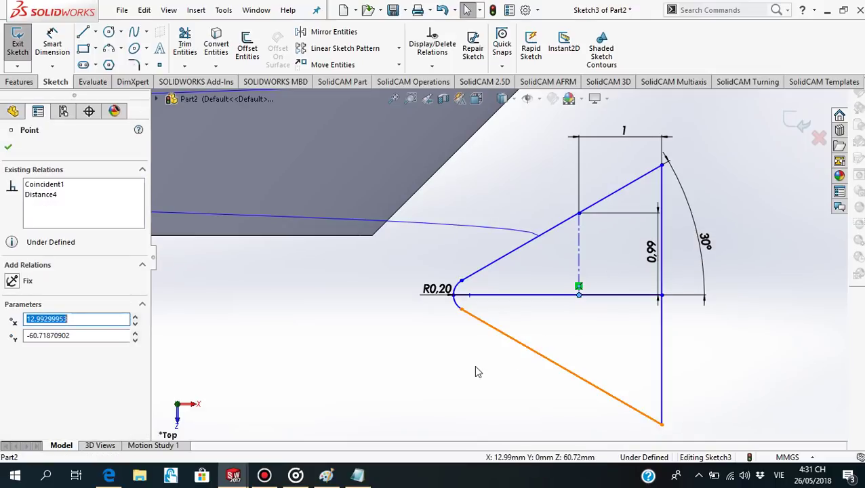
- Add a Pierce relation between the centerline's bottom point and the helix edge
left_click(464, 231, "ctrl")
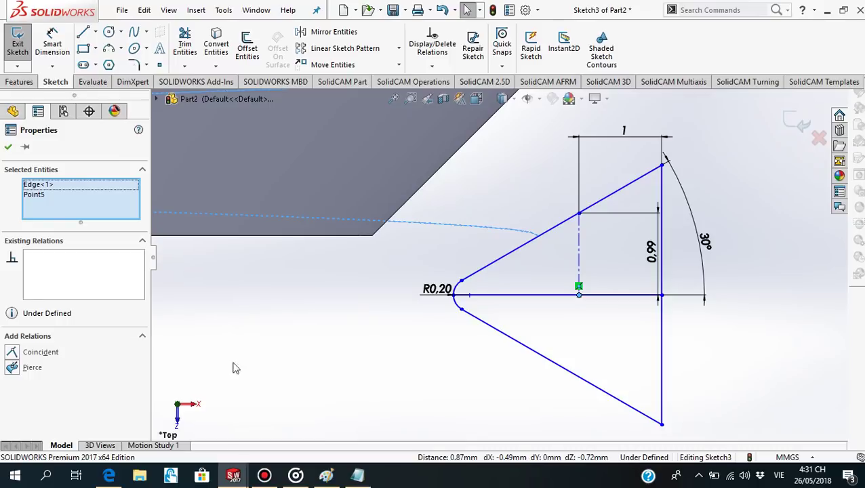
left_click(13, 368)
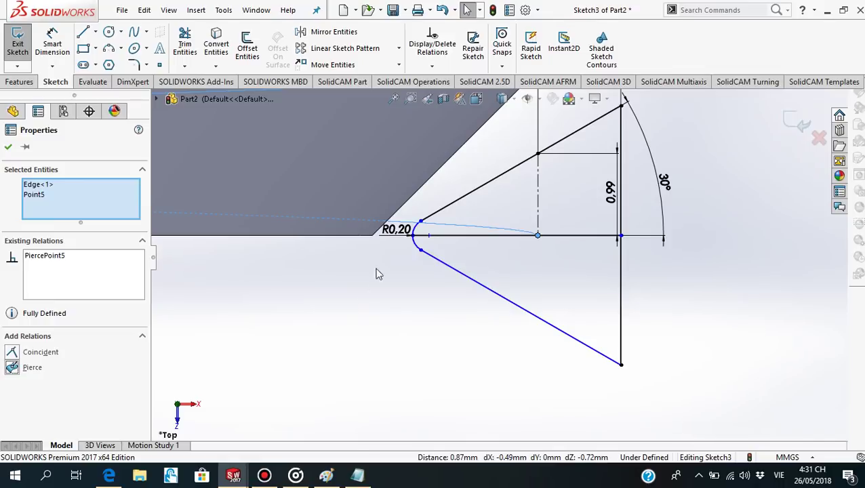
scroll(378, 234, "down", 3)
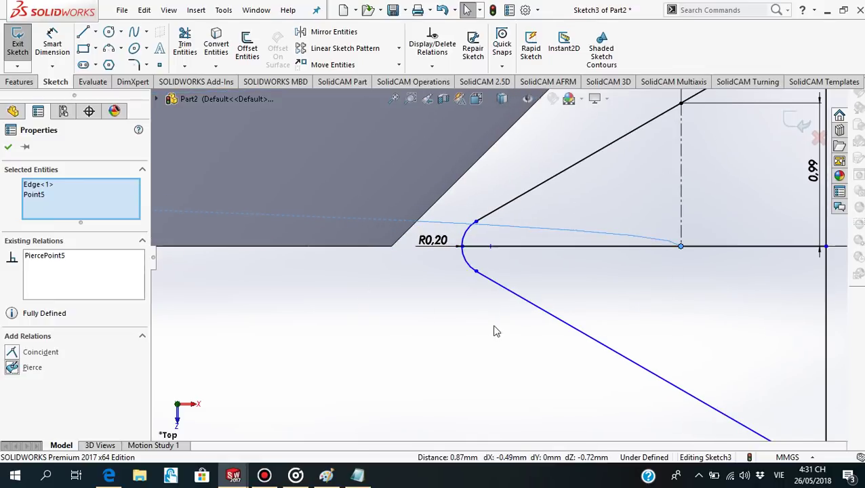
scroll(495, 330, "up", 4)
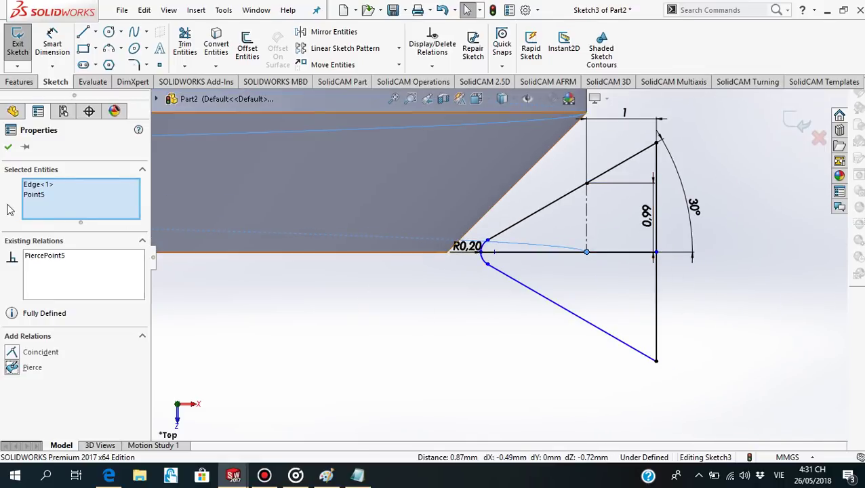
left_click(9, 149)
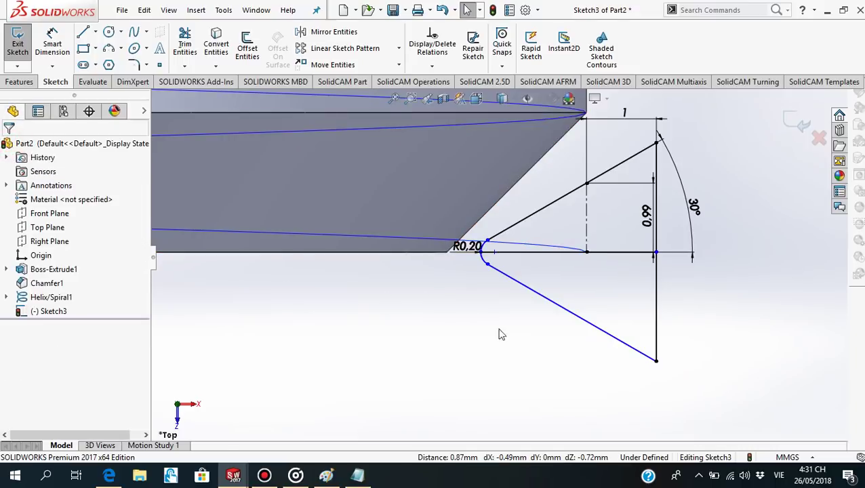
scroll(562, 296, "down", 2)
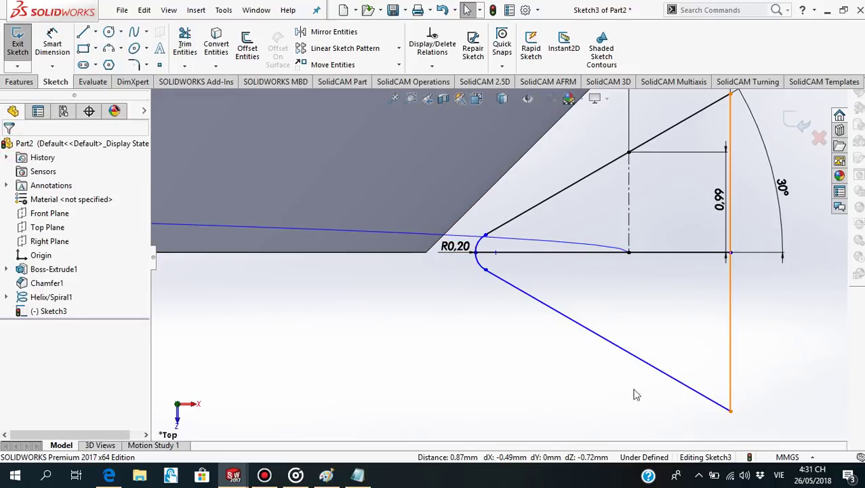
- Power-trim away the mirrored lower slanted line and lower vertical segment, then close Sketch3
left_click(185, 45)
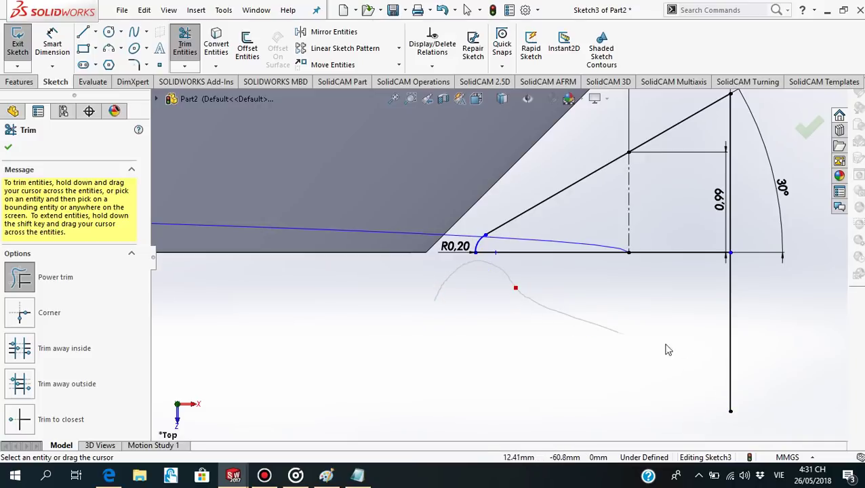
left_click_drag(519, 295, 772, 349)
scroll(750, 327, "up", 2)
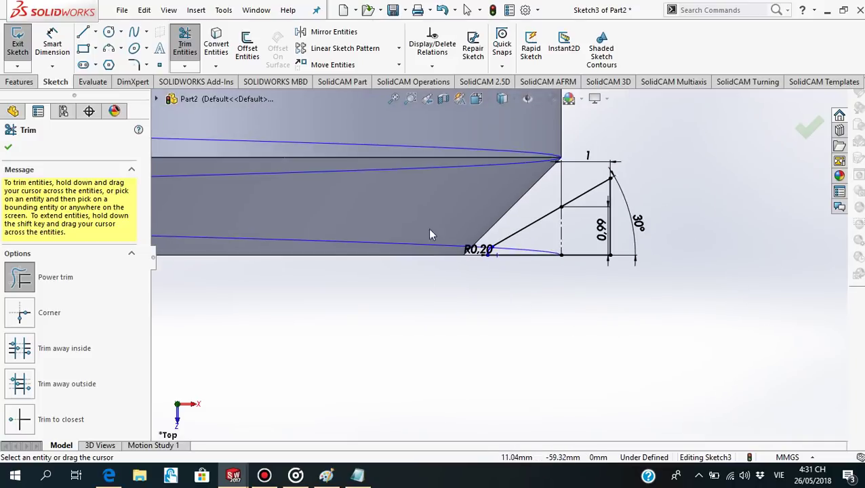
left_click(8, 149)
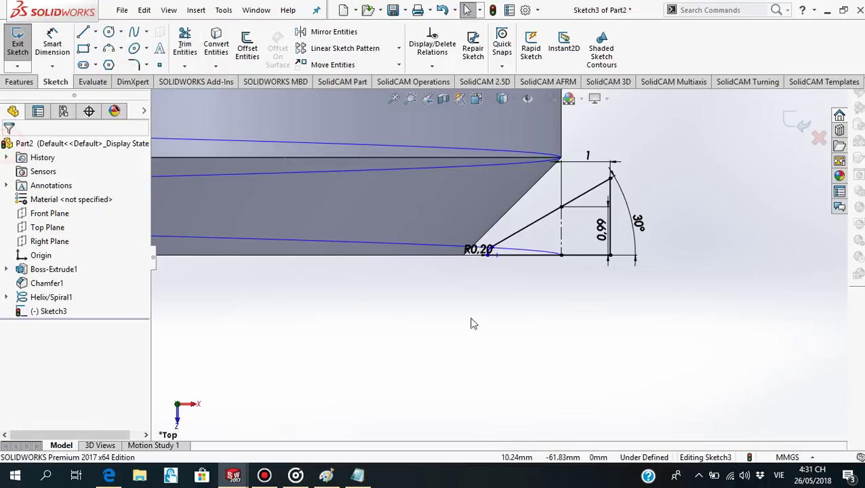
scroll(609, 216, "down", 1)
scroll(605, 215, "down", 2)
scroll(607, 211, "up", 1)
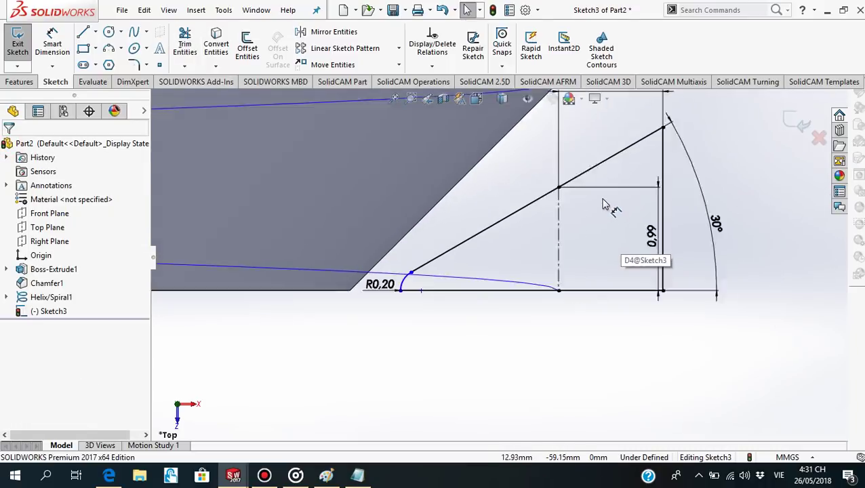
scroll(603, 217, "up", 2)
scroll(597, 222, "up", 1)
scroll(527, 286, "down", 1)
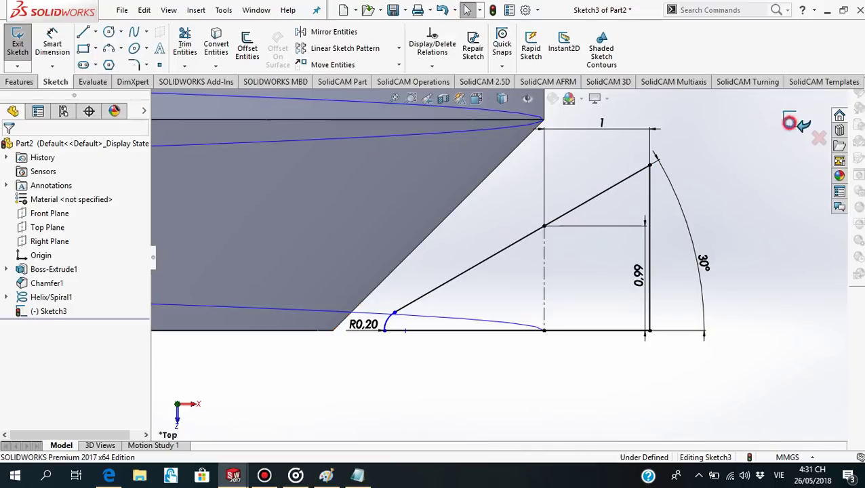
left_click(792, 128)
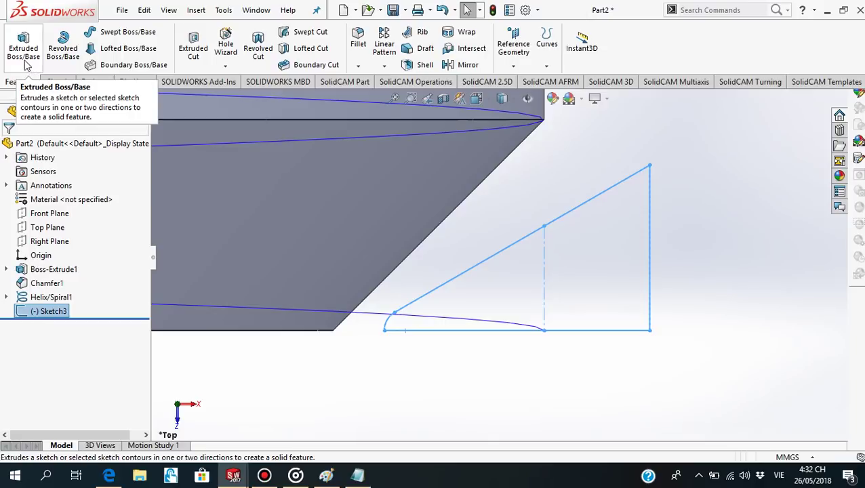
- Swept-cut the Sketch3 profile along Helix/Spiral1 to cut the thread groove as Cut-Sweep1
left_click(311, 34)
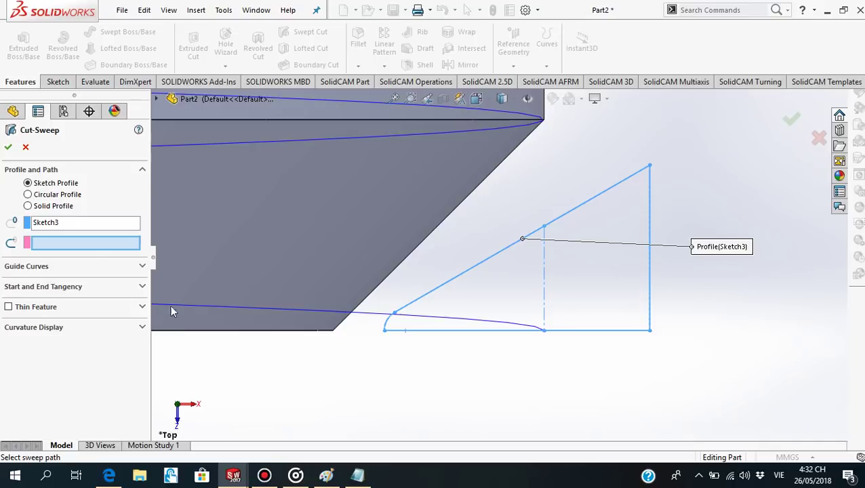
scroll(449, 287, "up", 3)
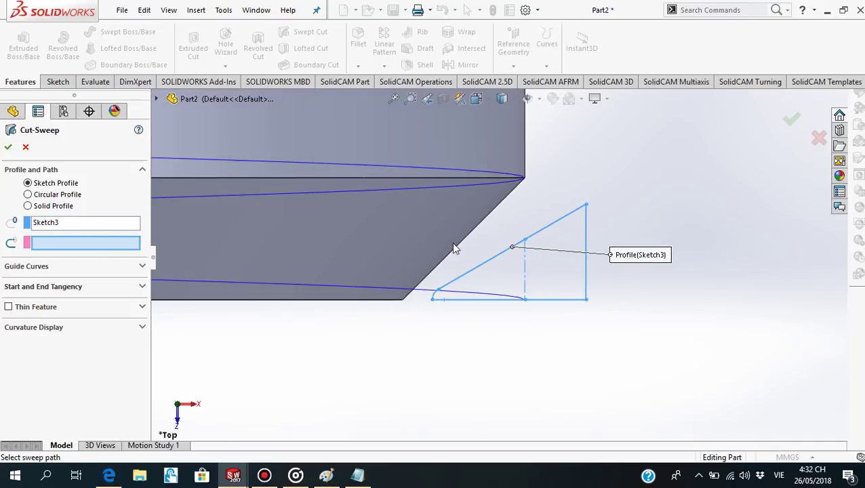
scroll(453, 251, "up", 3)
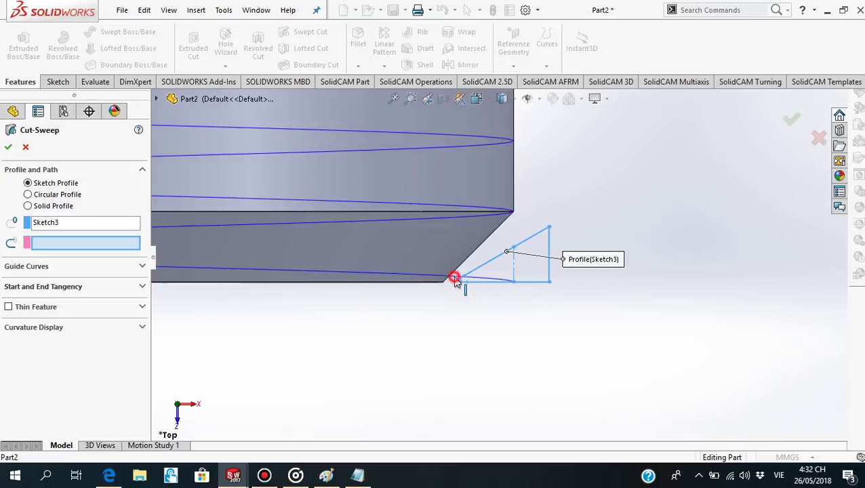
left_click(447, 284)
scroll(412, 291, "up", 3)
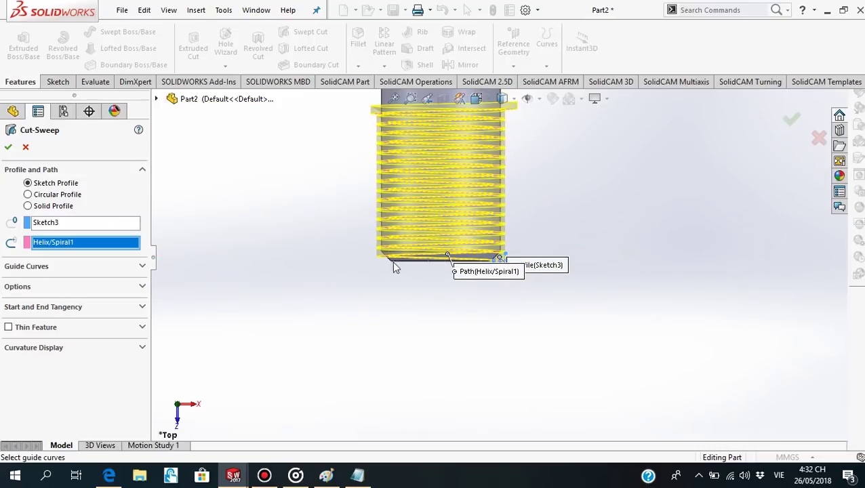
mouse_move(392, 261)
middle_mouse_down()
mouse_move(470, 243)
mouse_move(482, 233)
mouse_move(465, 216)
middle_mouse_up()
scroll(466, 216, "down", 2)
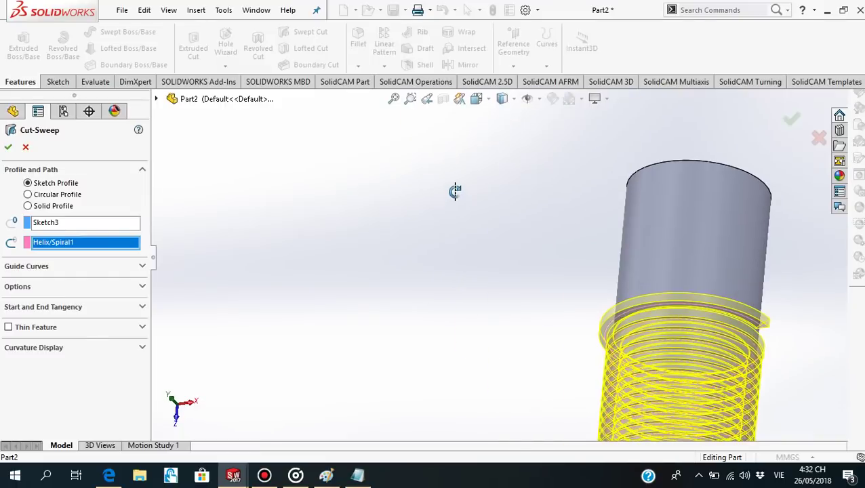
scroll(599, 412, "up", 3)
scroll(570, 399, "up", 2)
mouse_move(570, 399)
middle_mouse_down()
mouse_move(551, 337)
mouse_move(533, 309)
mouse_move(521, 313)
middle_mouse_up()
scroll(525, 301, "down", 3)
scroll(542, 292, "down", 3)
scroll(583, 257, "down", 3)
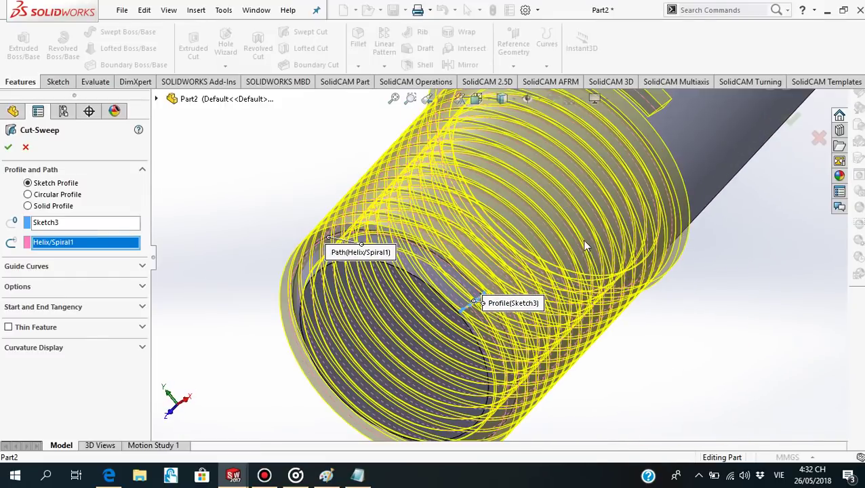
scroll(582, 239, "down", 1)
scroll(582, 234, "down", 1)
scroll(585, 217, "down", 2)
mouse_move(585, 217)
middle_mouse_down()
mouse_move(599, 174)
mouse_move(544, 139)
mouse_move(584, 306)
mouse_move(578, 349)
mouse_move(542, 361)
middle_mouse_up()
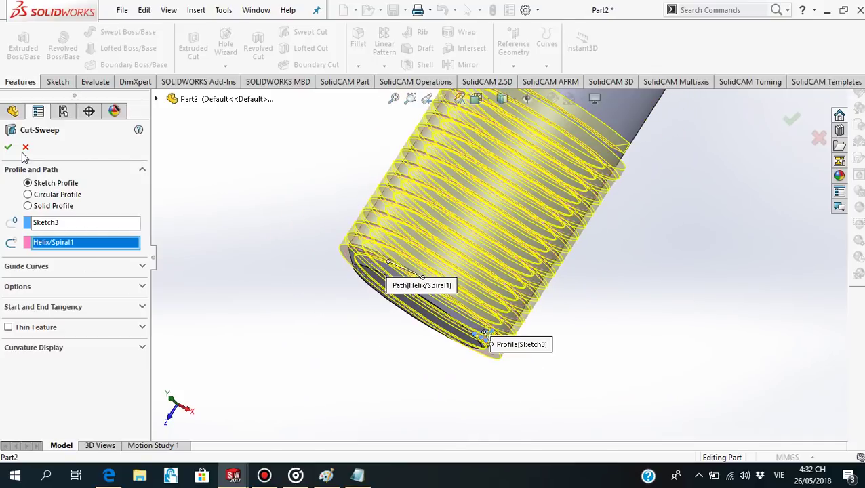
left_click(8, 148)
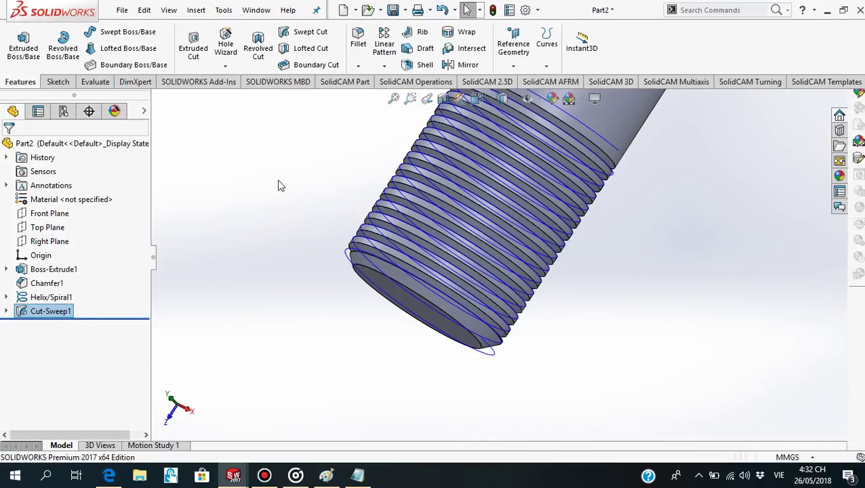
scroll(447, 212, "up", 3)
mouse_move(426, 283)
middle_mouse_down()
mouse_move(450, 321)
mouse_move(443, 359)
mouse_move(442, 311)
middle_mouse_up()
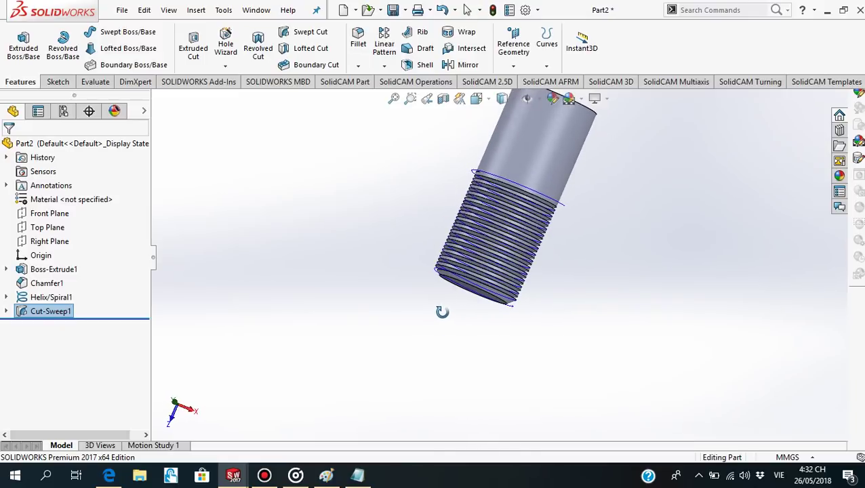
scroll(474, 237, "down", 2)
scroll(474, 236, "down", 5)
scroll(460, 280, "down", 3)
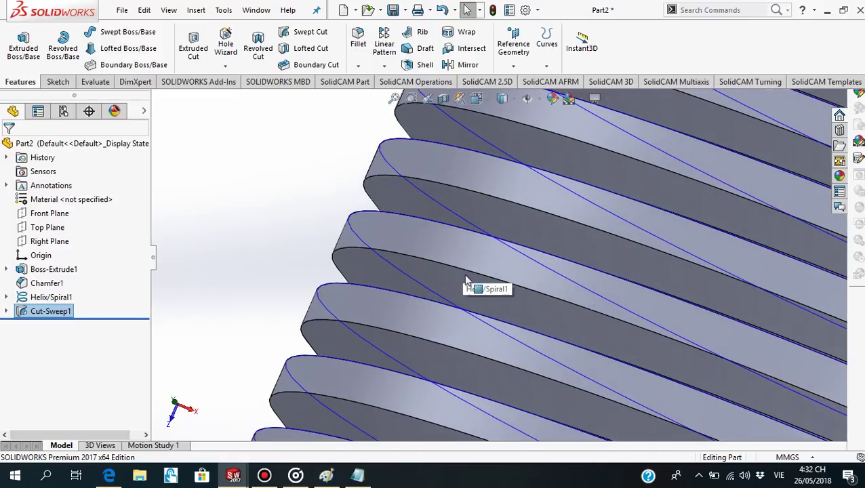
mouse_move(465, 281)
middle_mouse_down()
mouse_move(486, 257)
mouse_move(486, 269)
middle_mouse_up()
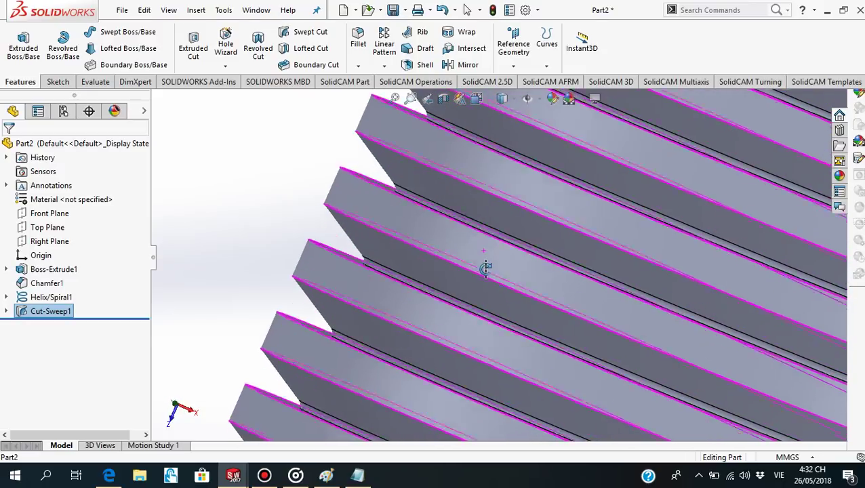
scroll(499, 284, "up", 2)
scroll(569, 381, "up", 5)
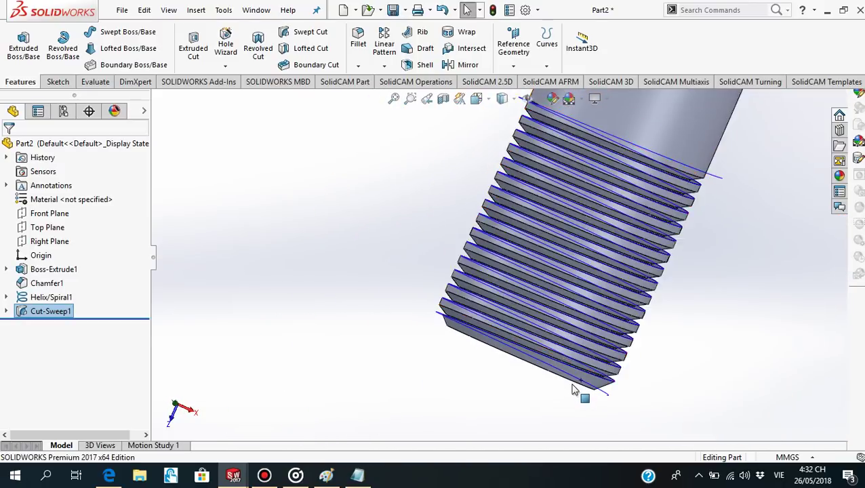
mouse_move(573, 390)
middle_mouse_down()
mouse_move(536, 383)
mouse_move(525, 357)
mouse_move(542, 373)
mouse_move(540, 365)
middle_mouse_up()
scroll(531, 382, "up", 3)
scroll(531, 382, "up", 3)
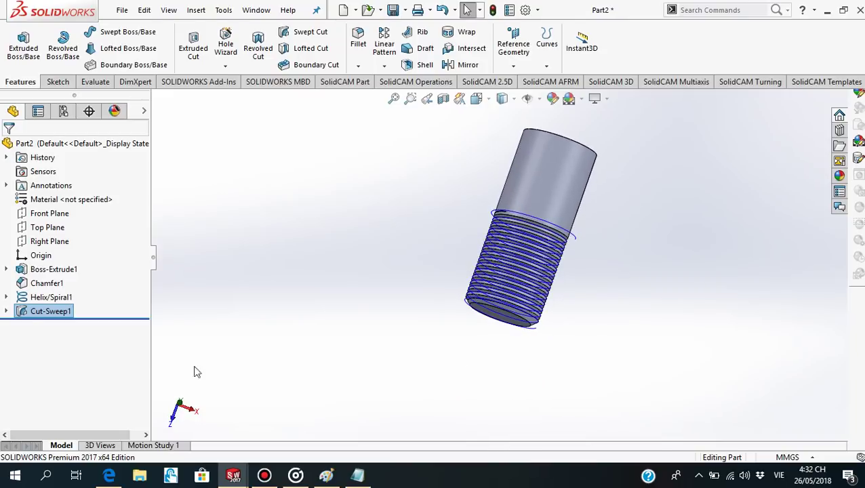
- View the Top Plane normal-to and start a new sketch on it
left_click(43, 228)
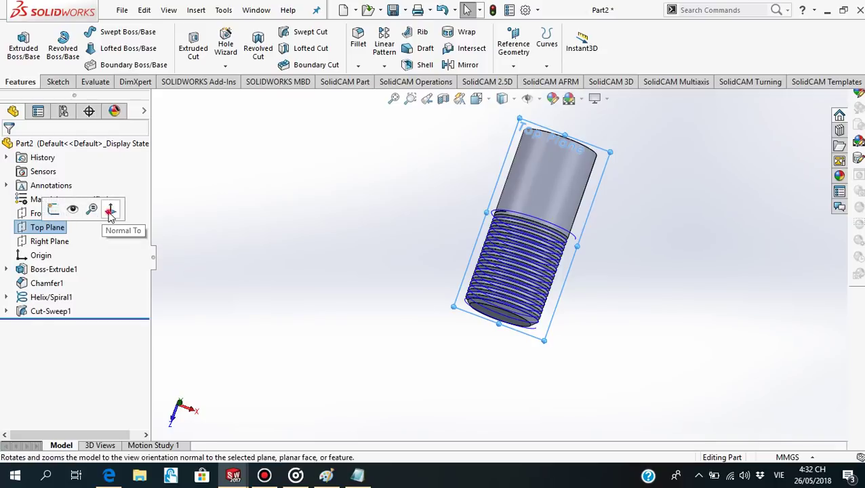
left_click(110, 209)
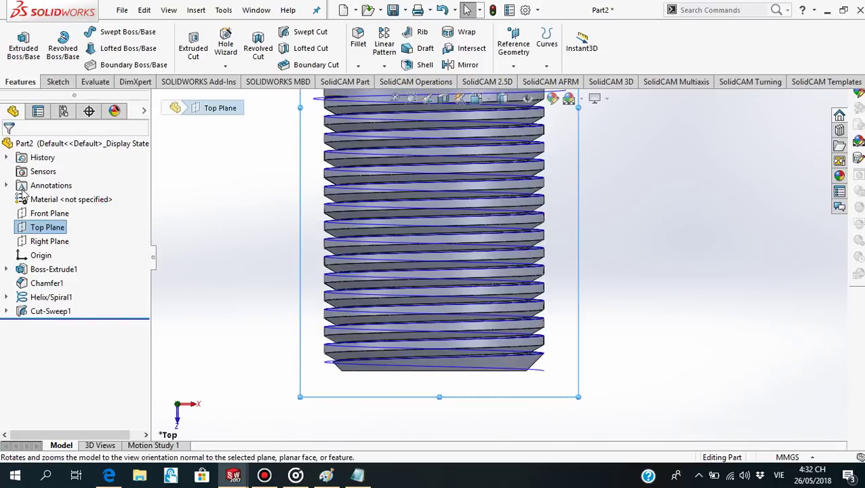
left_click(23, 231)
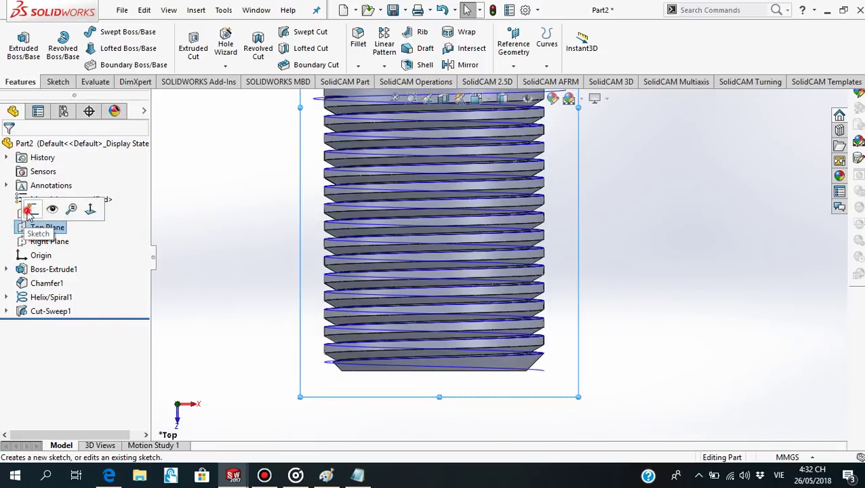
left_click(34, 208)
scroll(488, 373, "down", 2)
scroll(489, 373, "down", 2)
scroll(629, 330, "down", 2)
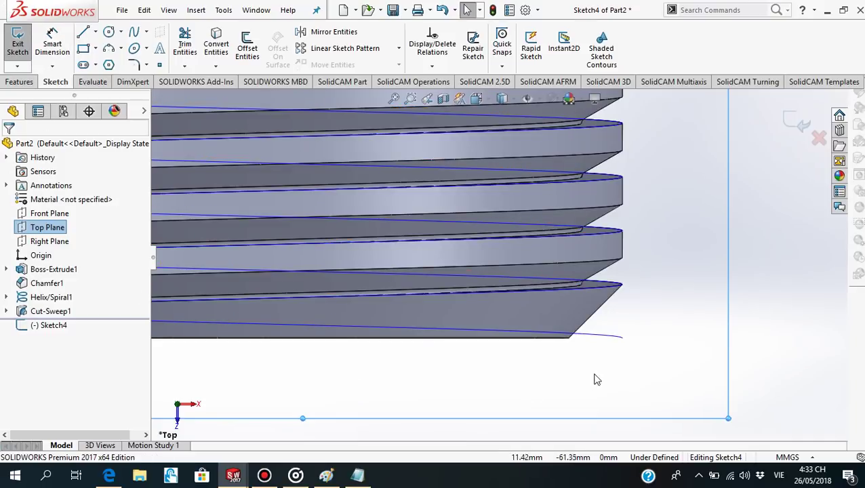
scroll(600, 351, "down", 2)
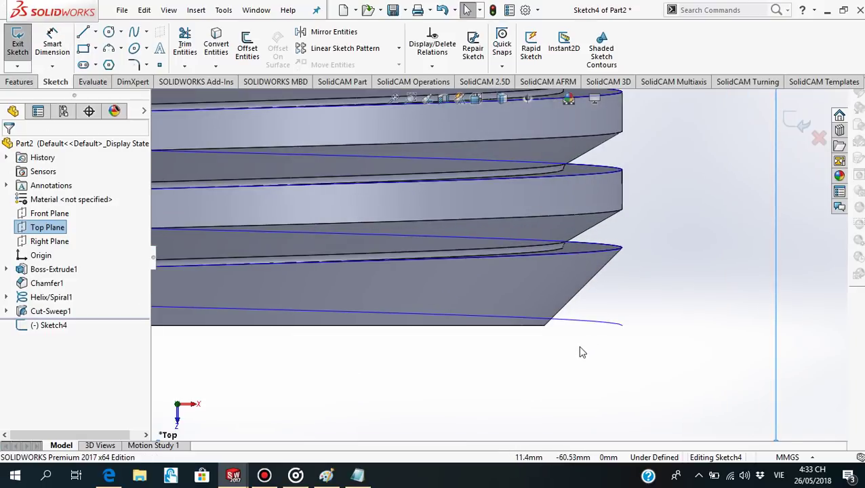
- Draw a closed right triangle of three lines beside the chamfered end
left_click(83, 31)
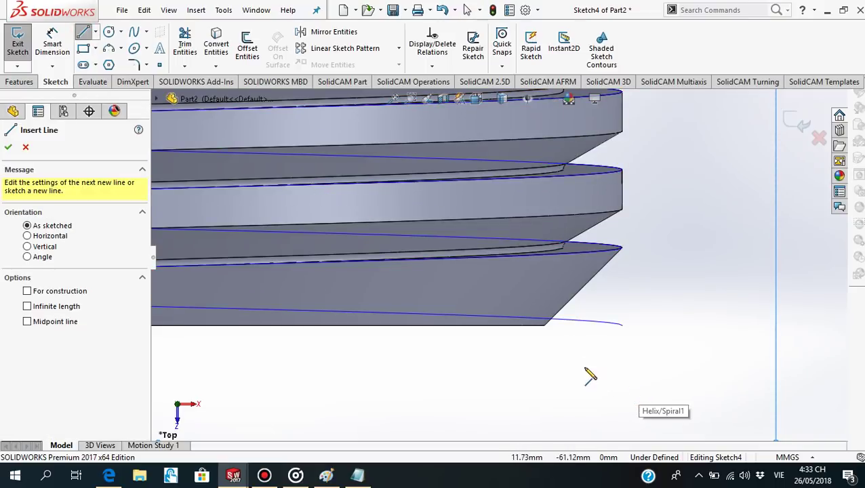
left_click(565, 354)
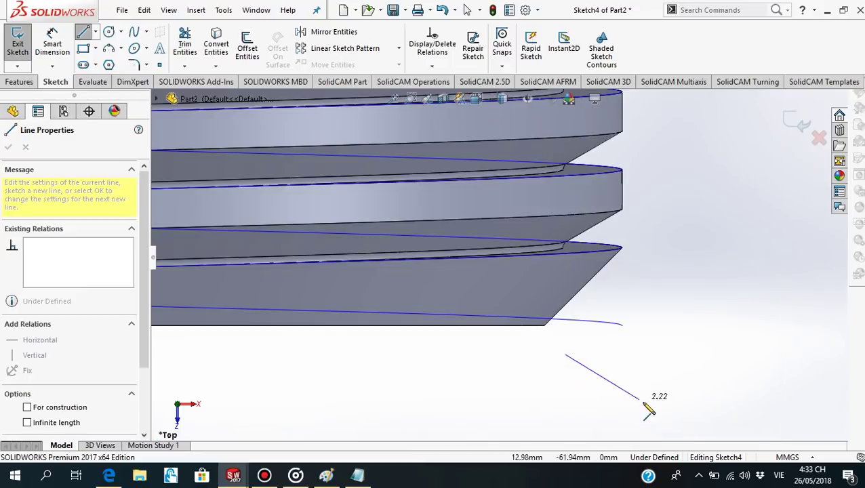
left_click(679, 409)
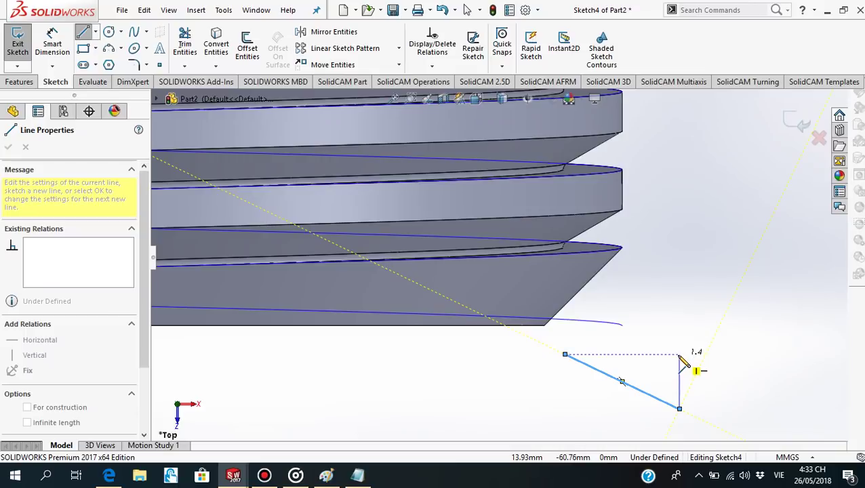
left_click(679, 354)
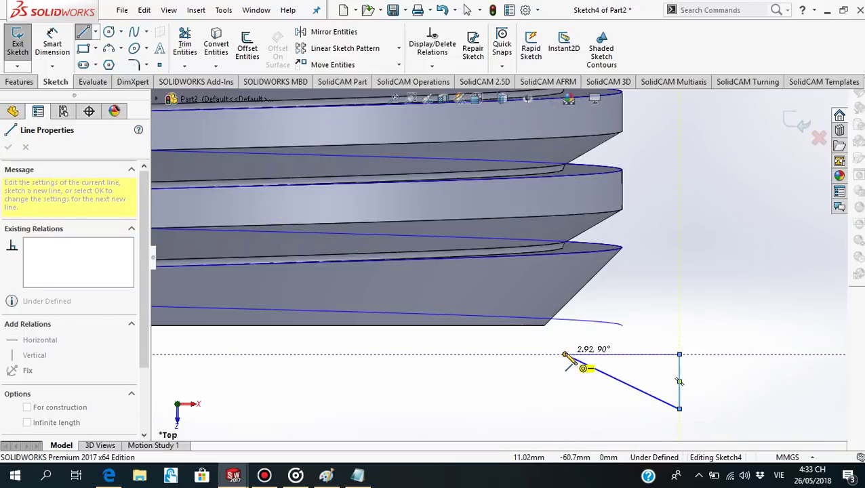
left_click(565, 354)
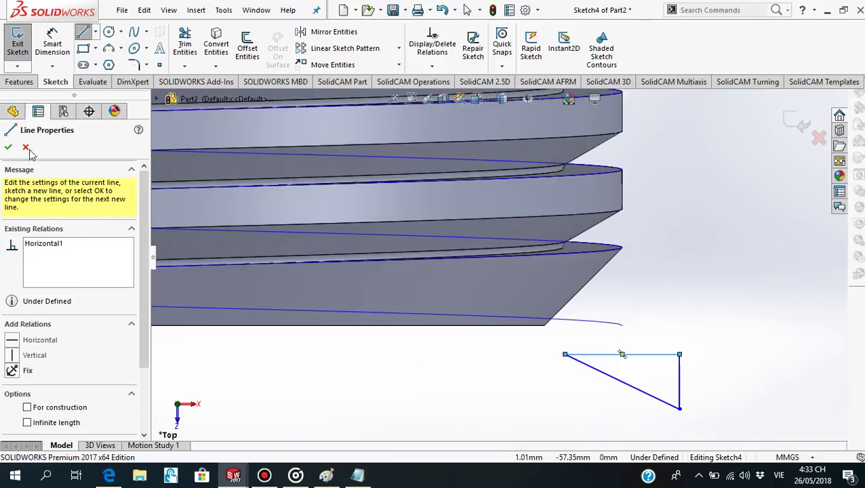
left_click(8, 149)
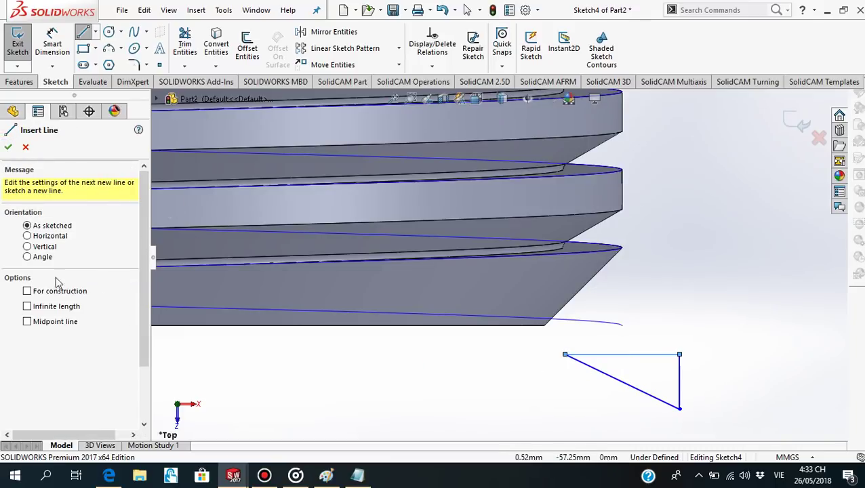
left_click(8, 149)
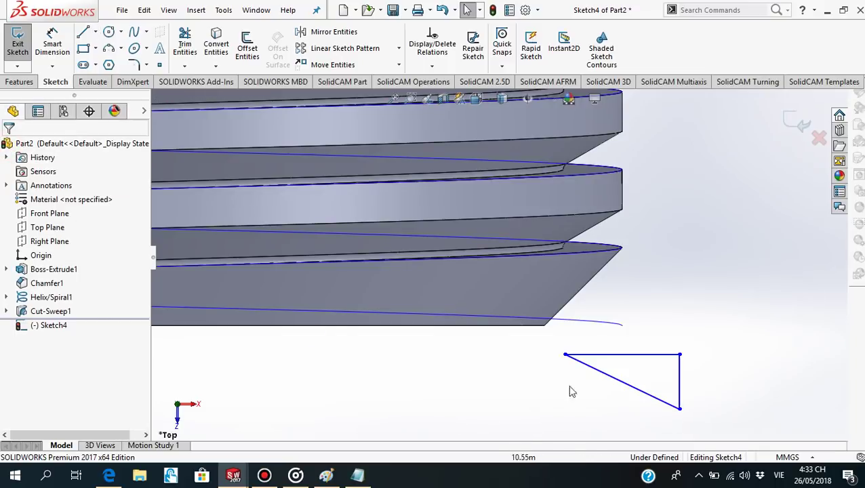
- Make the triangle's 2.92 mm top line horizontal
left_click(622, 355)
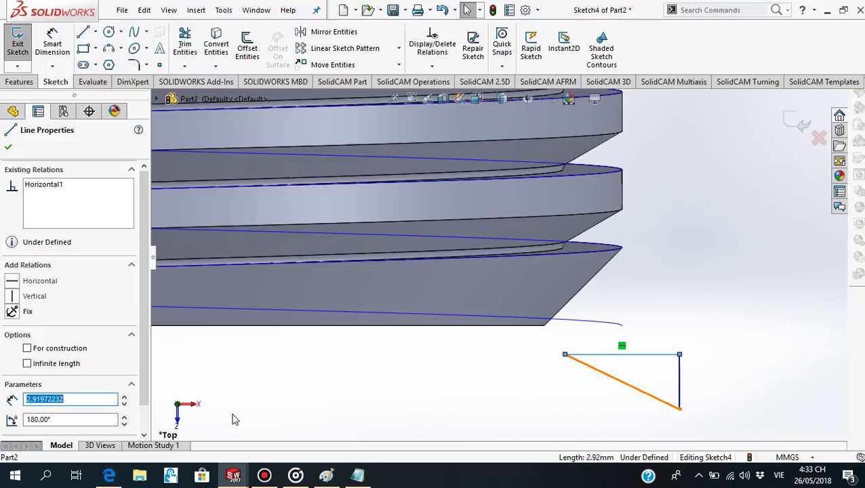
left_click(13, 283)
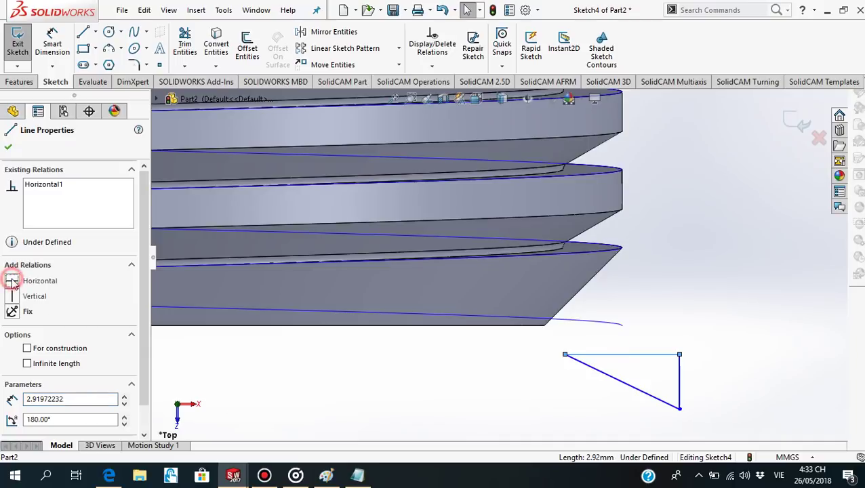
left_click(7, 148)
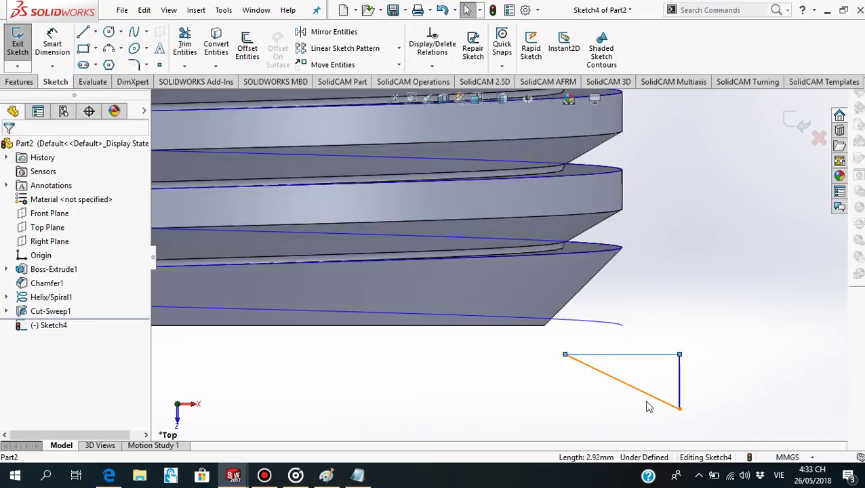
scroll(651, 395, "down", 3)
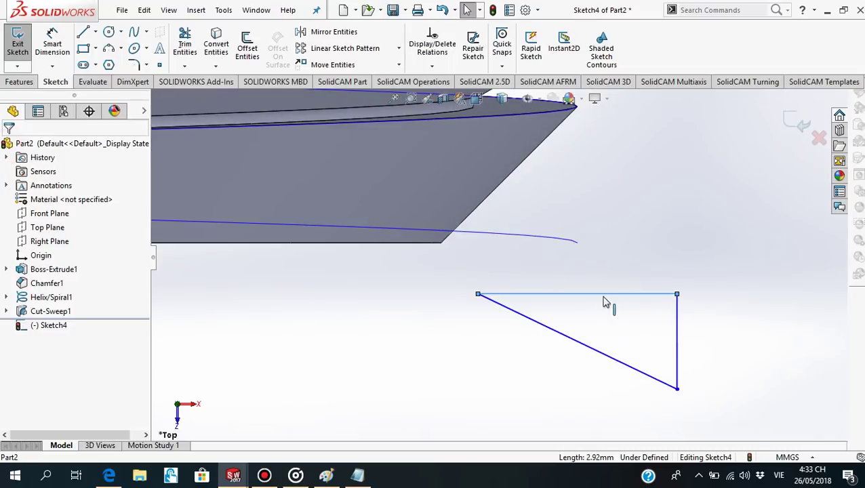
left_click(276, 270)
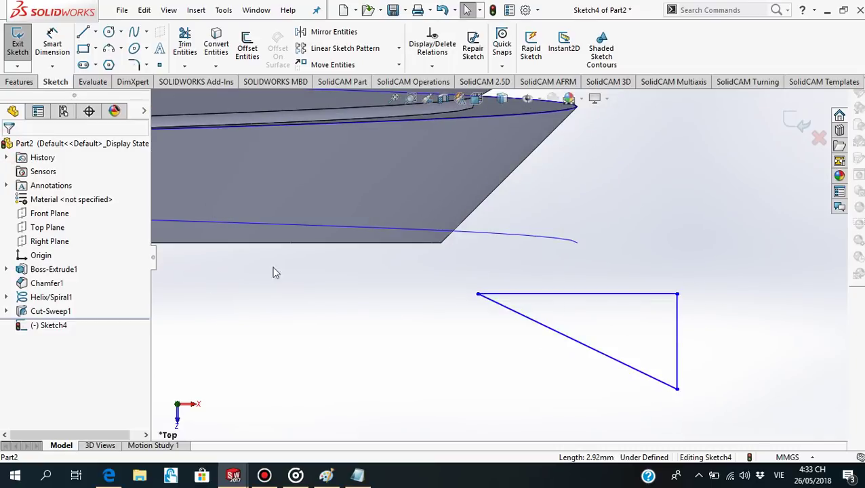
- Dimension the angle between the triangle's top edge and diagonal as 30°
left_click(52, 42)
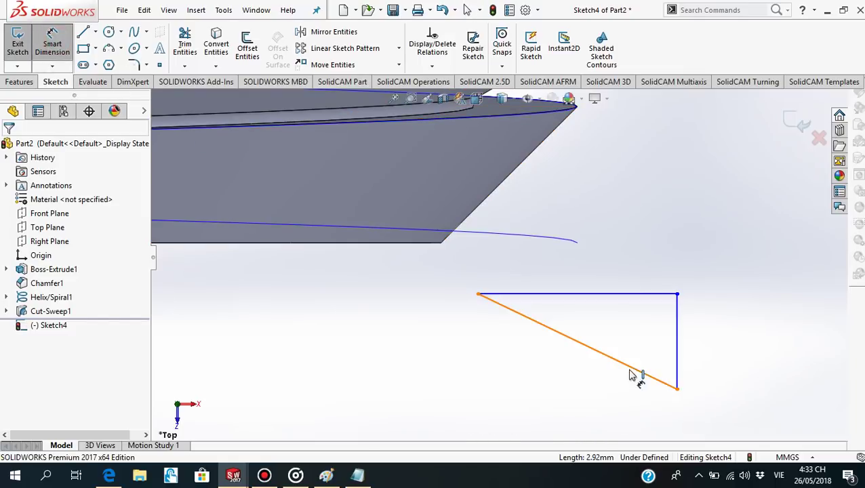
left_click(630, 293)
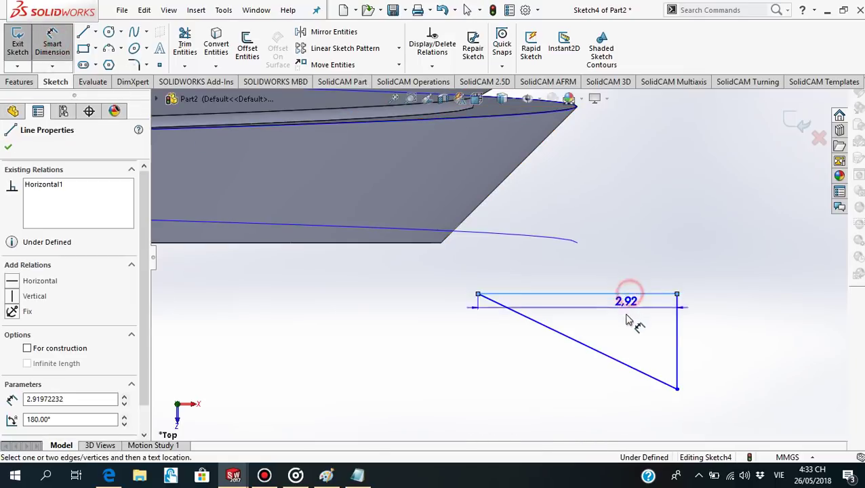
left_click(624, 362)
left_click(750, 343)
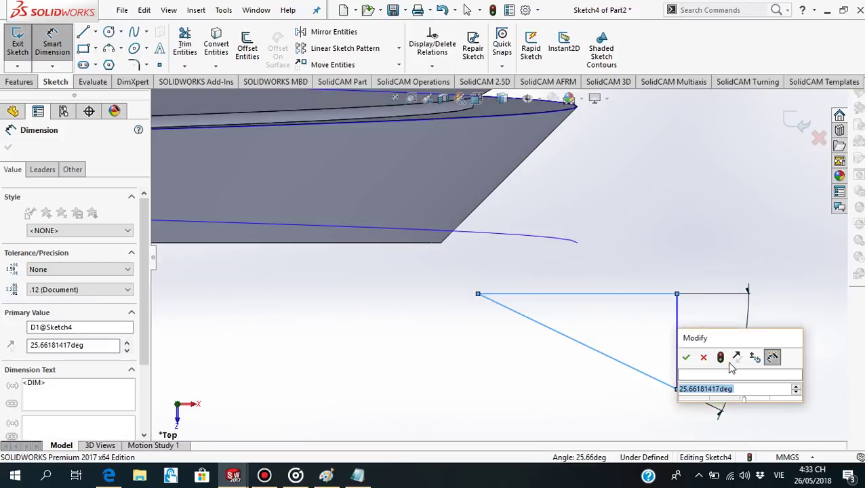
type("30")
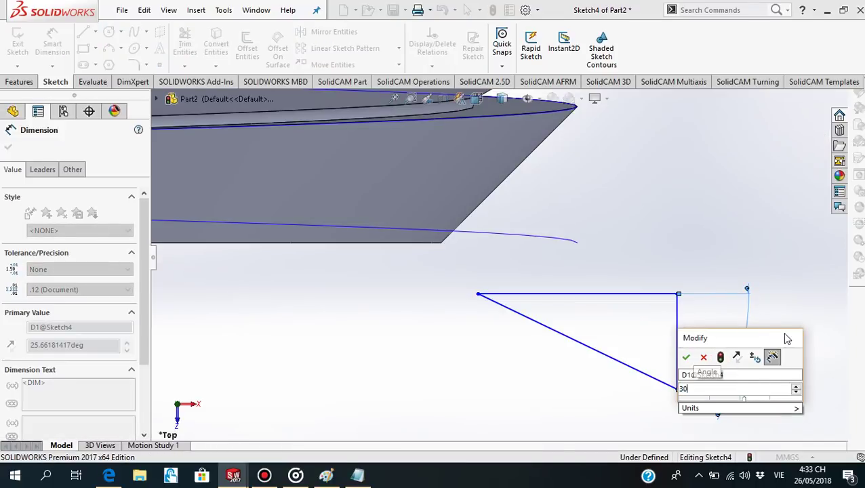
left_click(686, 360)
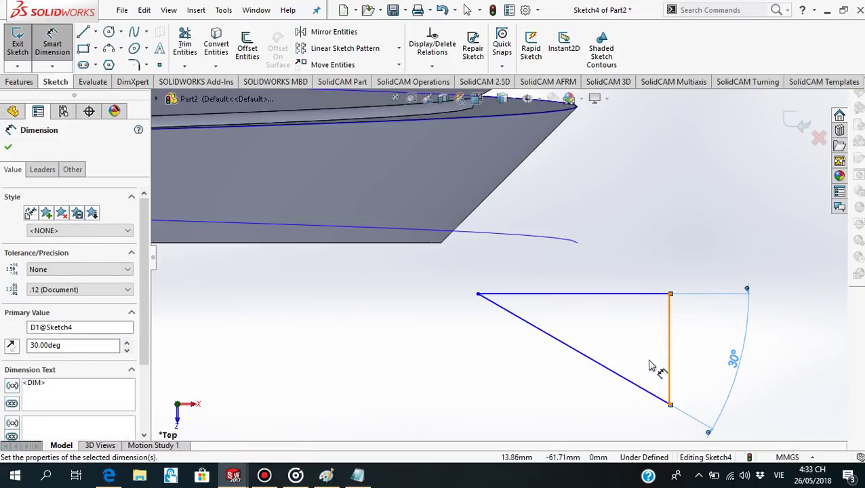
left_click(9, 147)
left_click(95, 32)
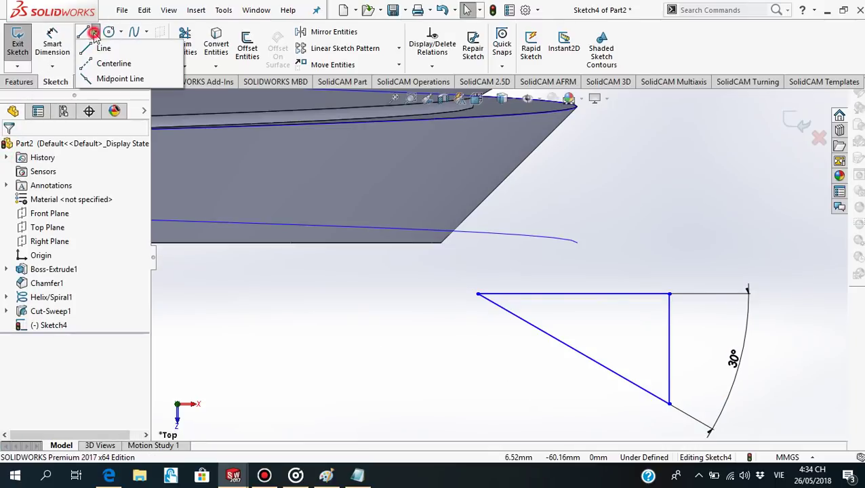
- Draw a vertical centerline from the triangle's top edge straight down to the diagonal
left_click(109, 64)
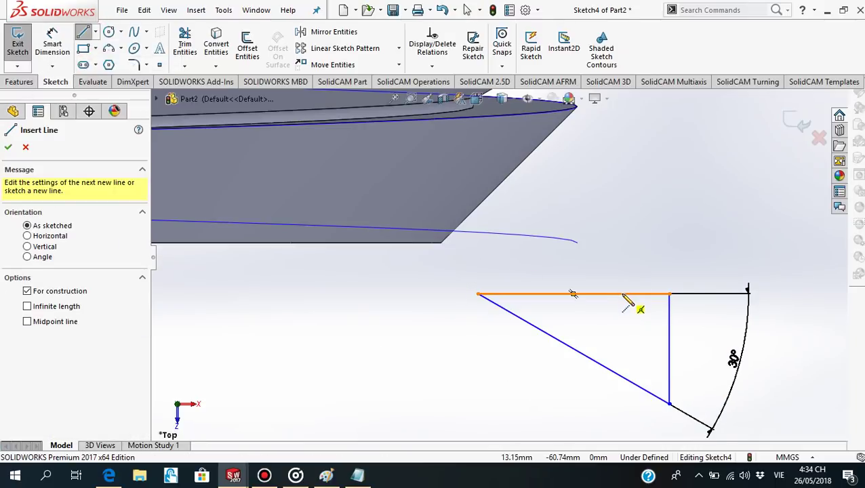
left_click(633, 293)
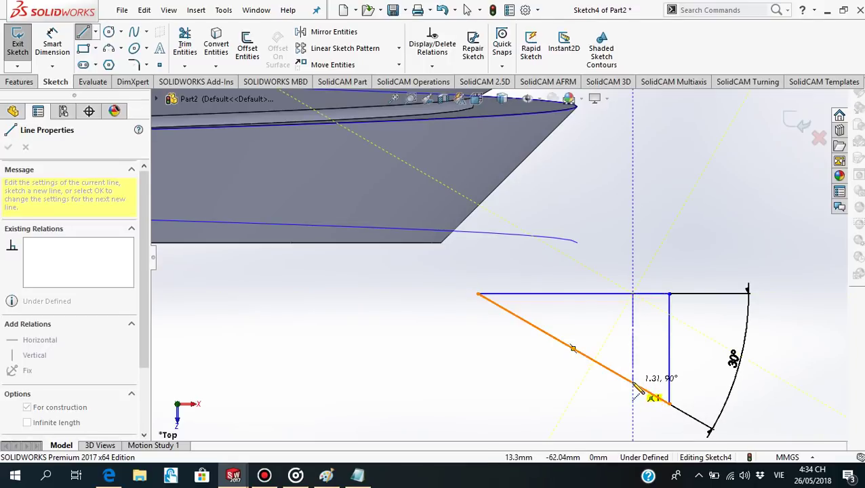
left_click(632, 383)
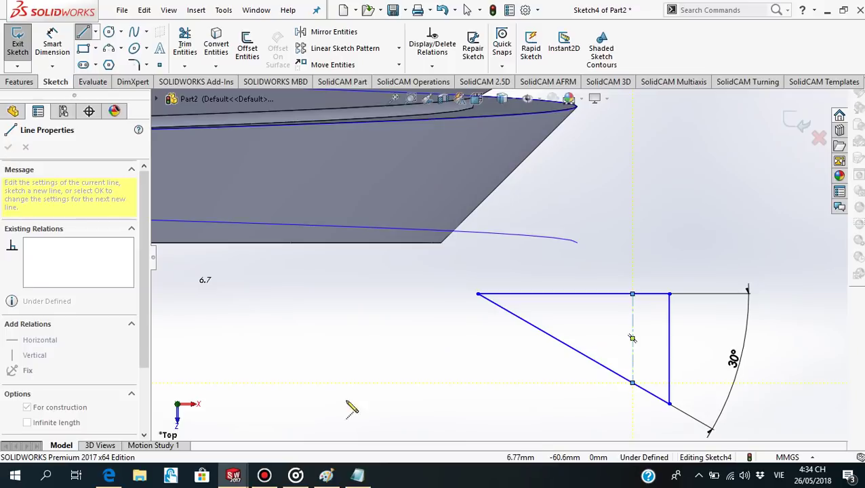
key("Escape")
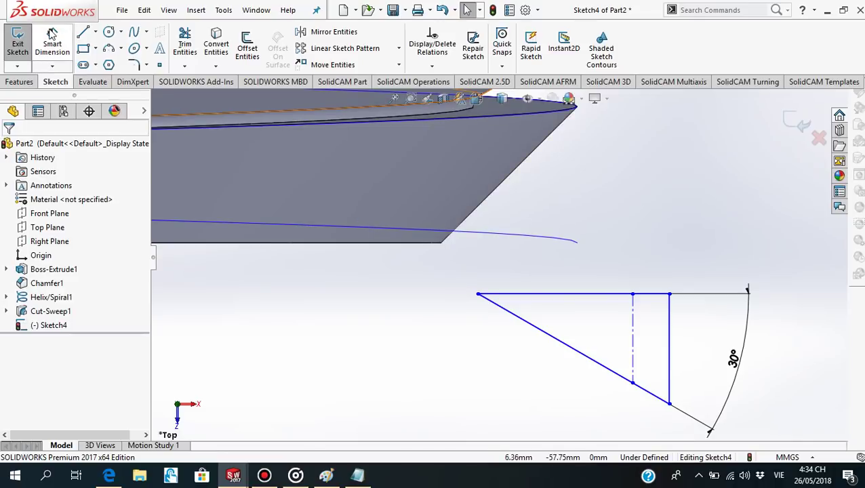
- Dimension the centerline's length as 1.98/2, giving 0.99 mm
left_click(53, 34)
left_click(633, 384)
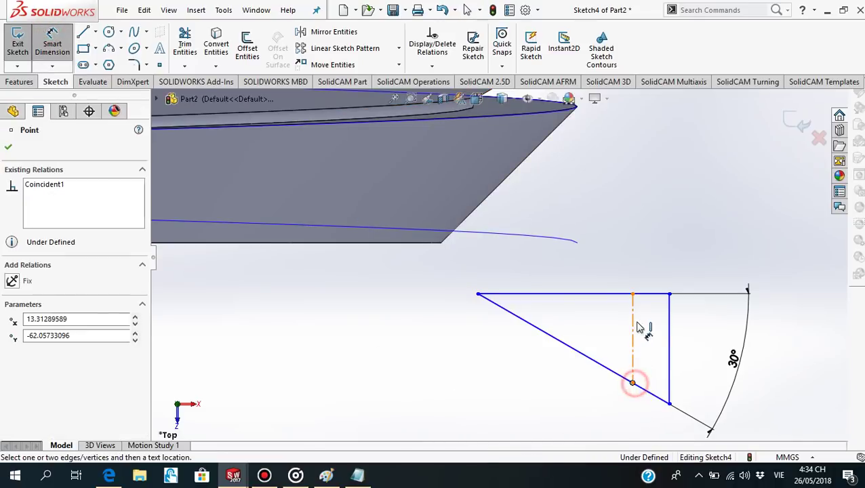
left_click(633, 295)
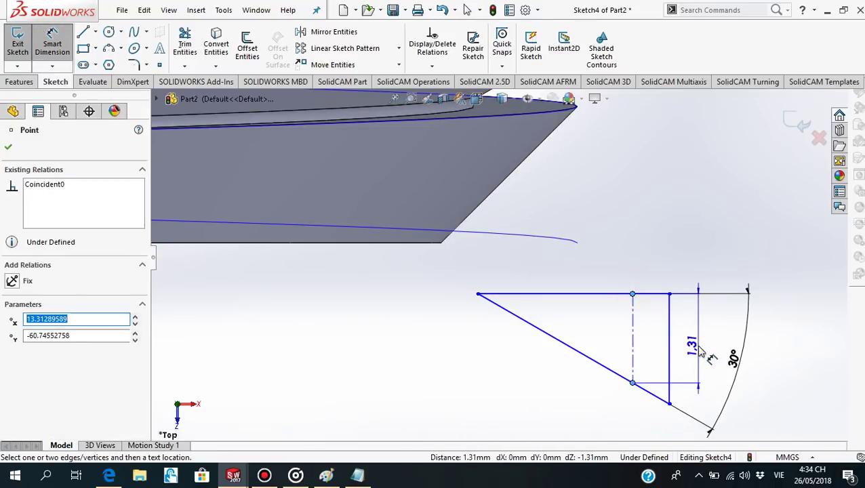
left_click(699, 344)
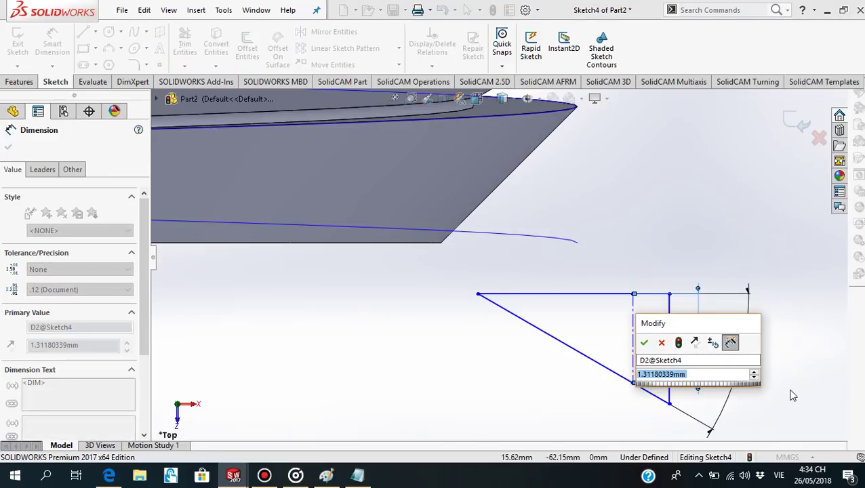
type("1.")
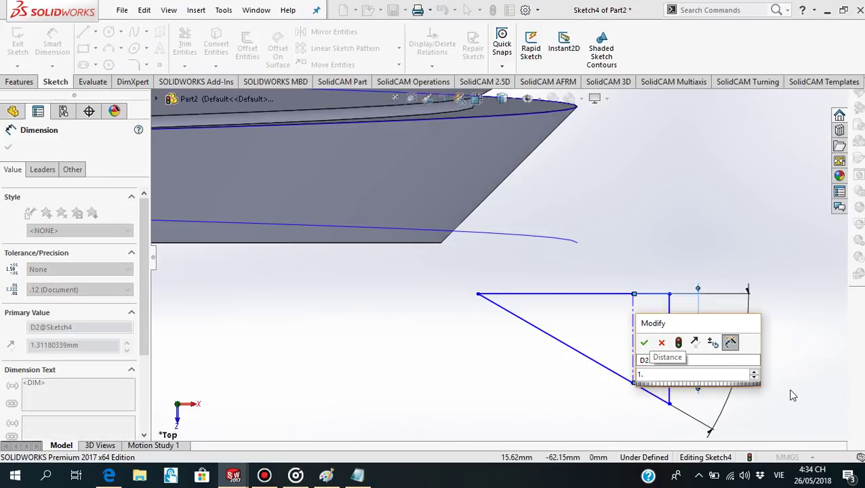
type("98")
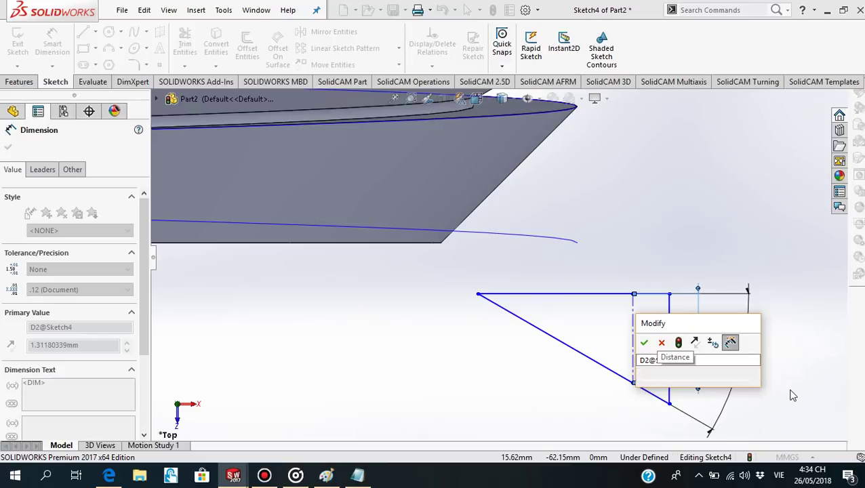
type("/2")
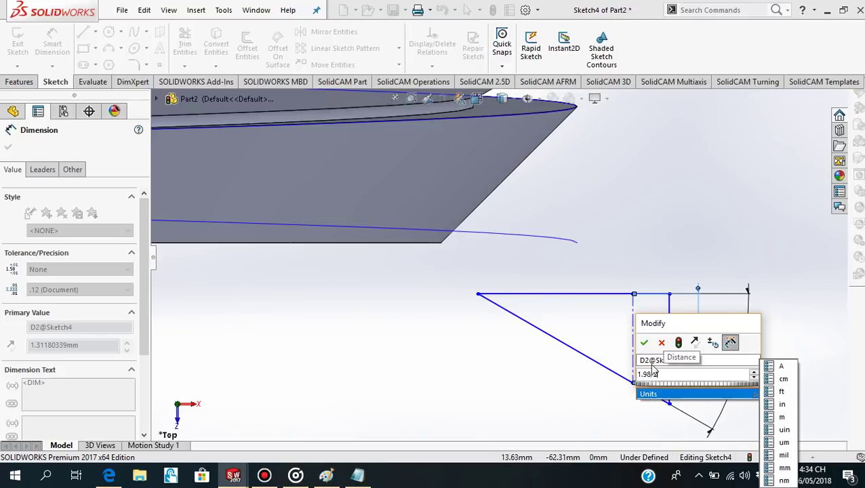
left_click(645, 343)
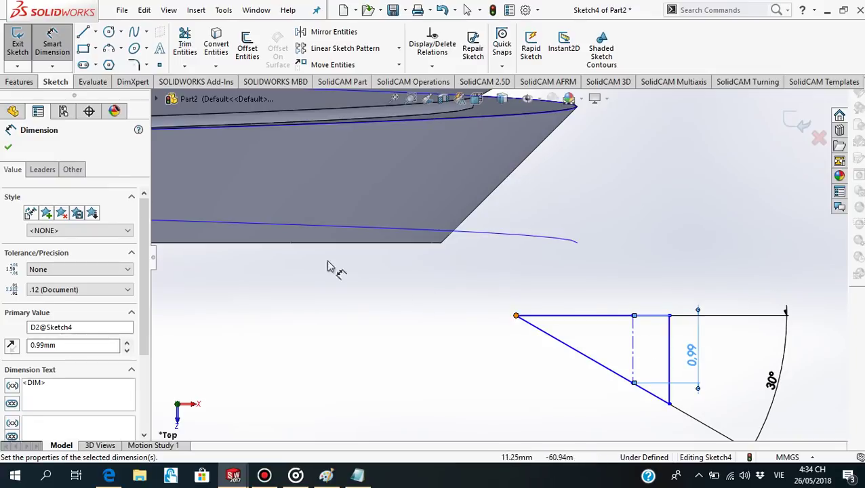
- Set the distance between the centerline and the vertical edge to 1 mm
left_click(634, 349)
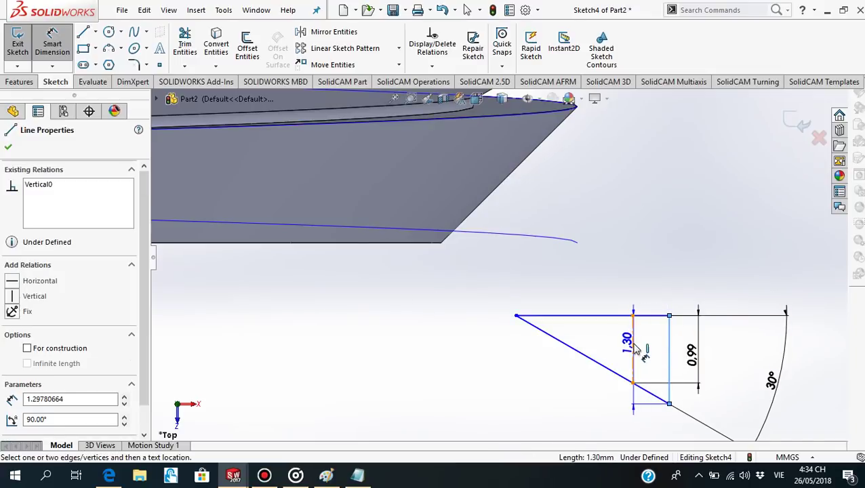
left_click(633, 346)
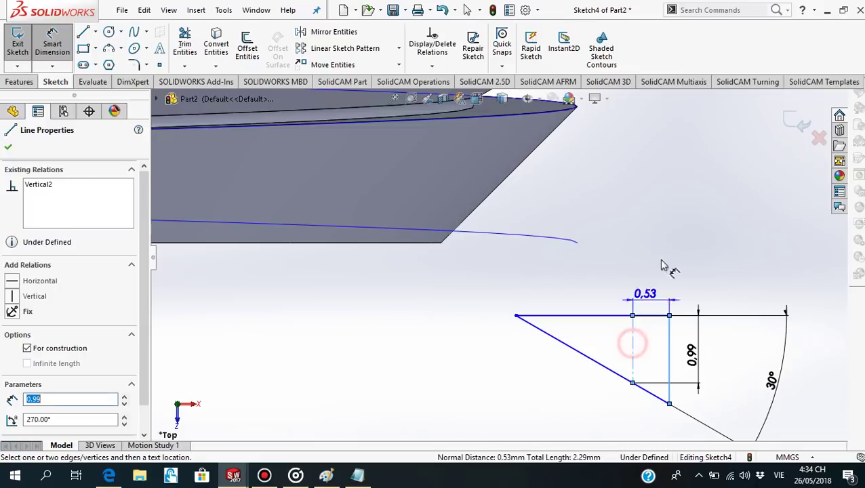
left_click(651, 295)
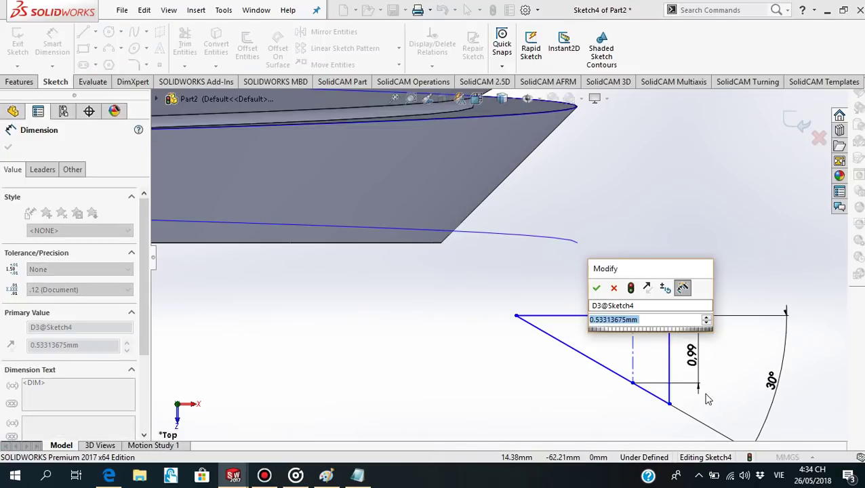
type("1")
key("Return")
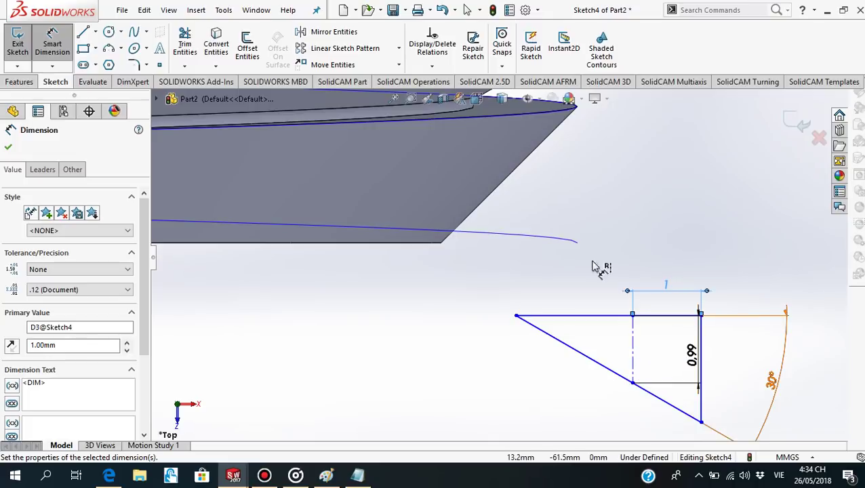
left_click(9, 149)
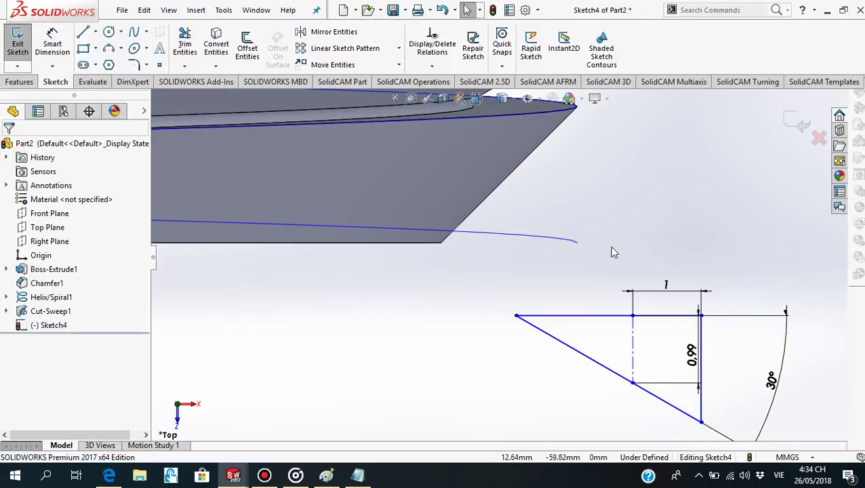
- Float the CommandManager as a separate panel and move it around the window
scroll(678, 400, "up", 2)
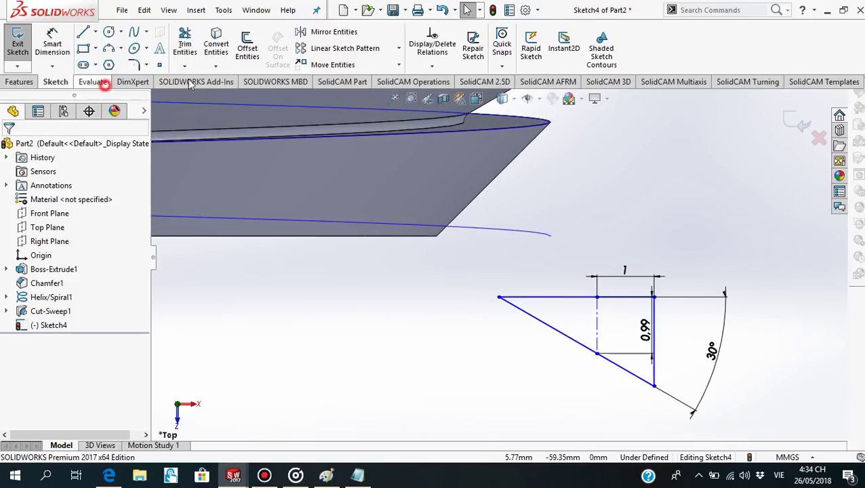
double_click(116, 82)
scroll(502, 238, "up", 1)
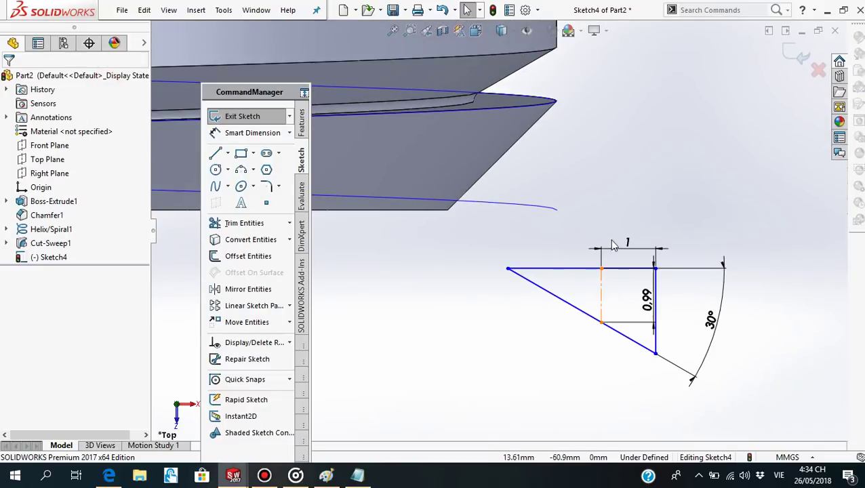
left_click(544, 249)
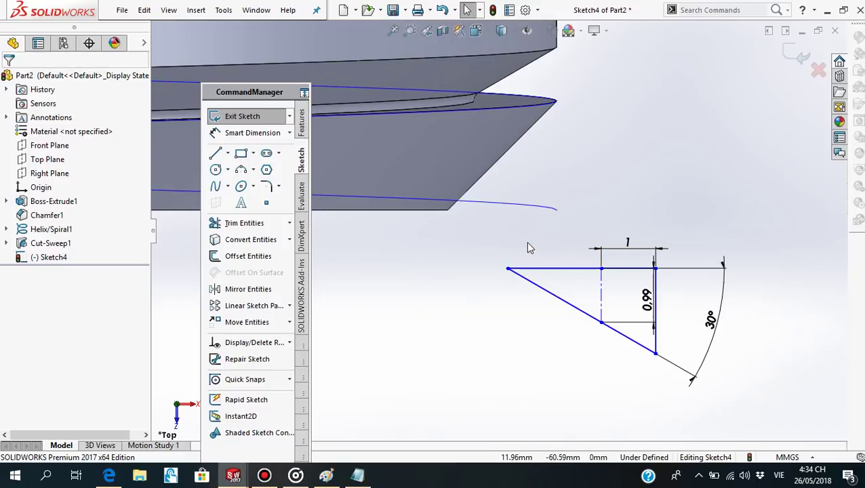
left_click(432, 278)
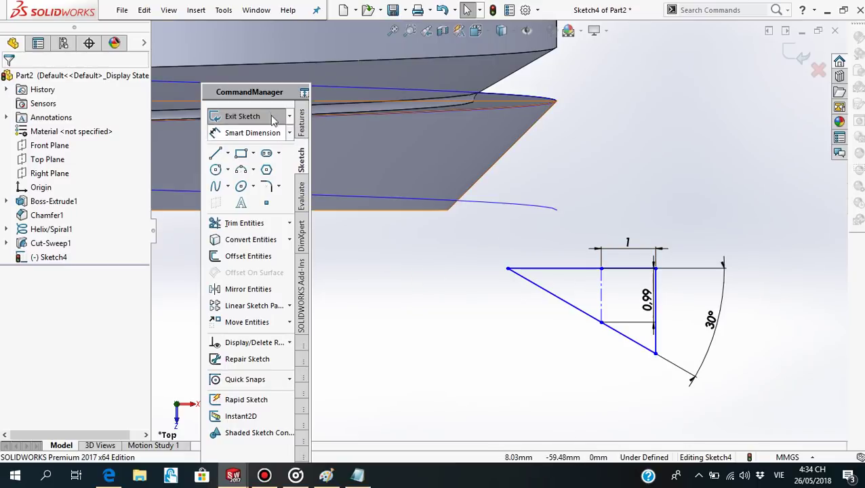
left_click_drag(269, 95, 268, 44)
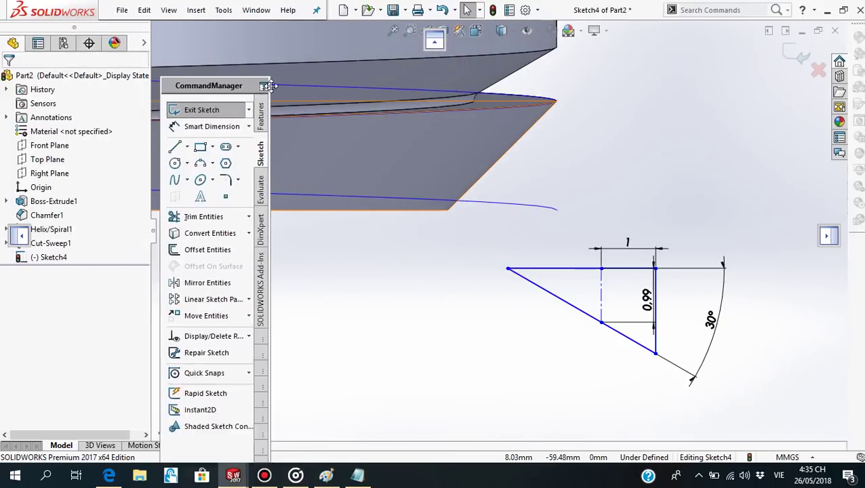
left_click_drag(269, 44, 338, 103)
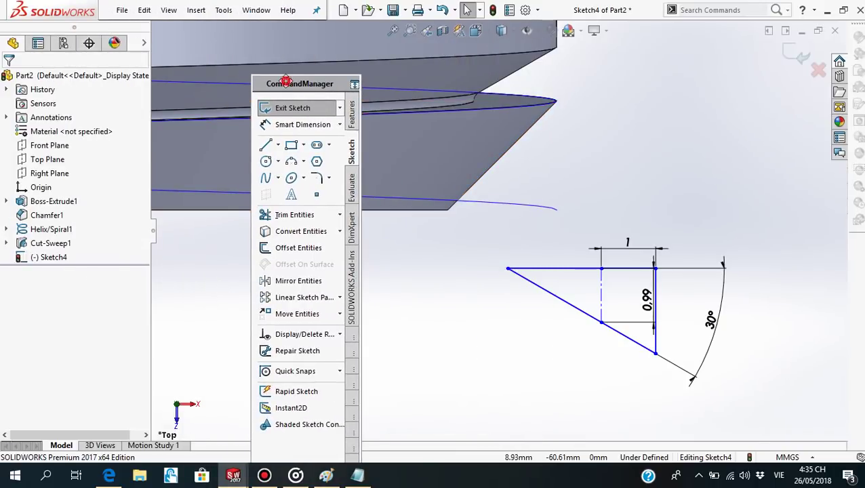
mouse_move(286, 82)
left_mouse_down()
mouse_move(839, 8)
mouse_move(574, 10)
left_mouse_up()
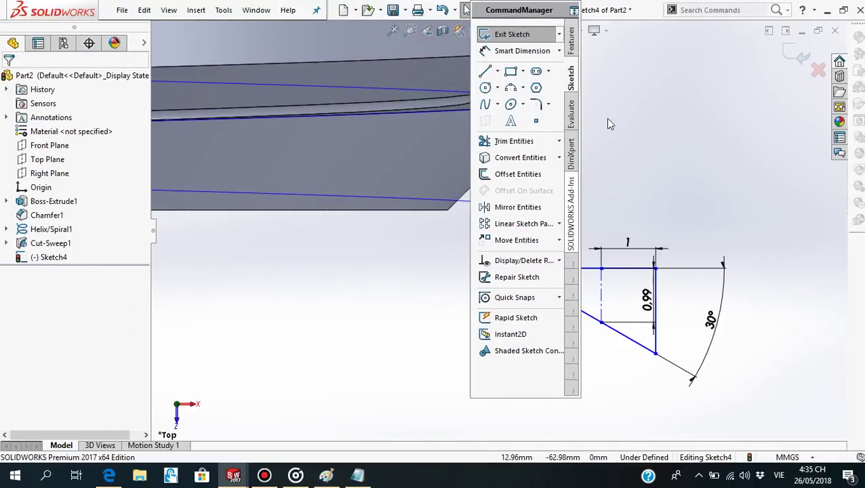
left_click_drag(509, 9, 302, 45)
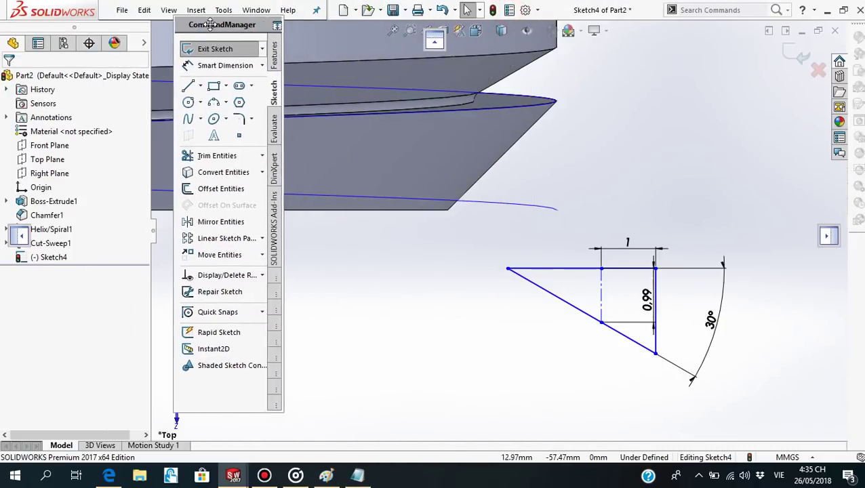
- Undo the 1 mm spacing back to 0.53 mm and re-dock the CommandManager
left_click(443, 11)
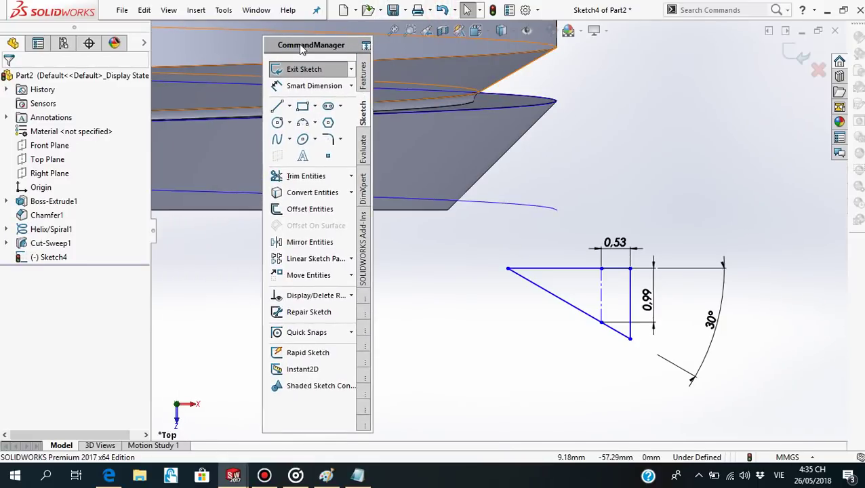
left_click_drag(325, 45, 161, 10)
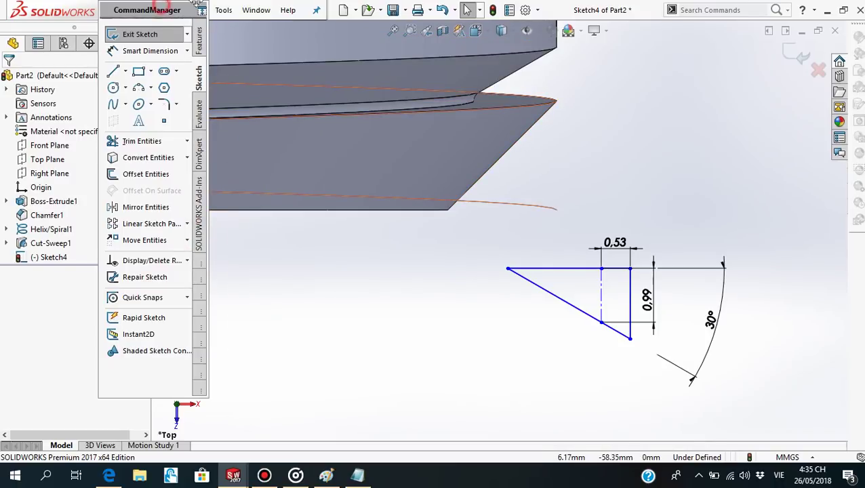
mouse_move(161, 18)
left_mouse_down()
mouse_move(400, 95)
mouse_move(439, 38)
left_mouse_up()
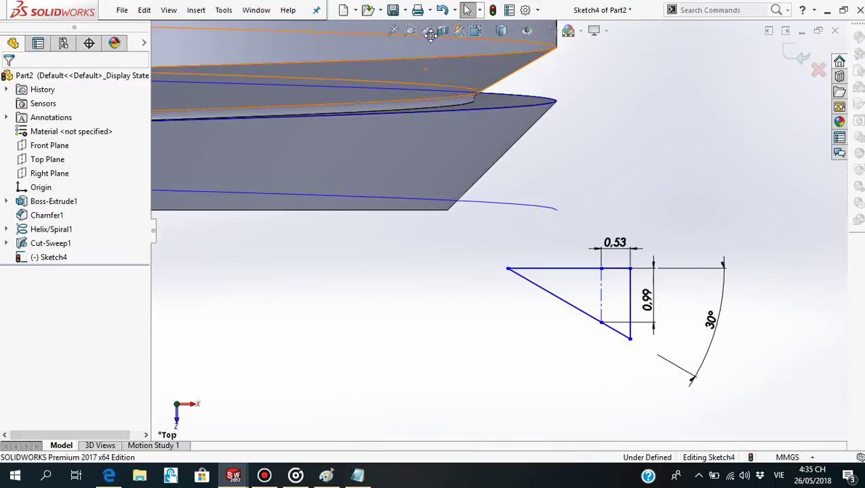
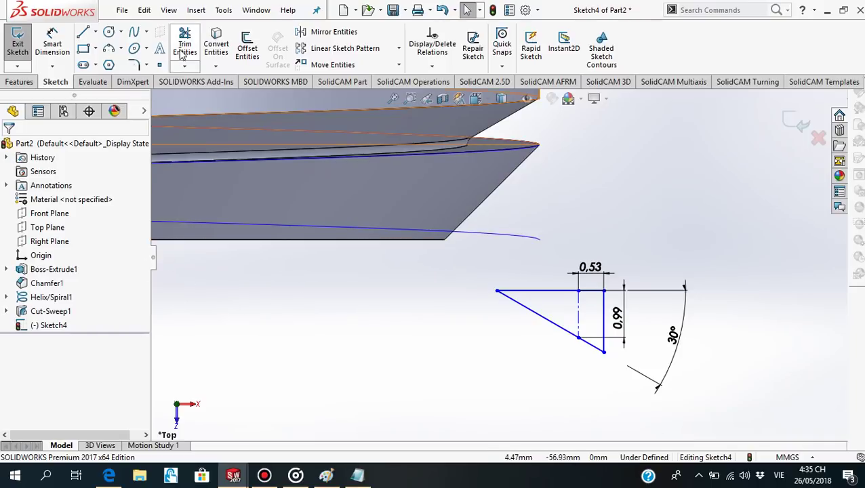
- Mirror the lower slanted line about the horizontal line to create the matching upper slanted line
left_click(325, 34)
left_click(543, 324)
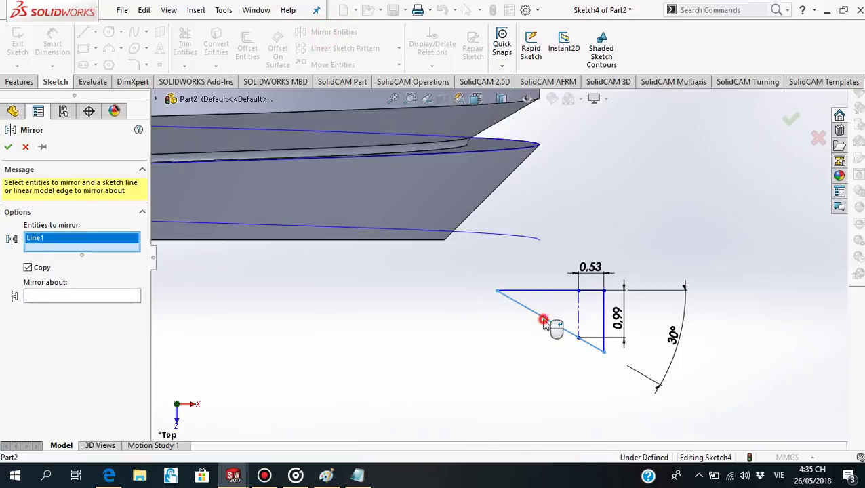
left_click(129, 299)
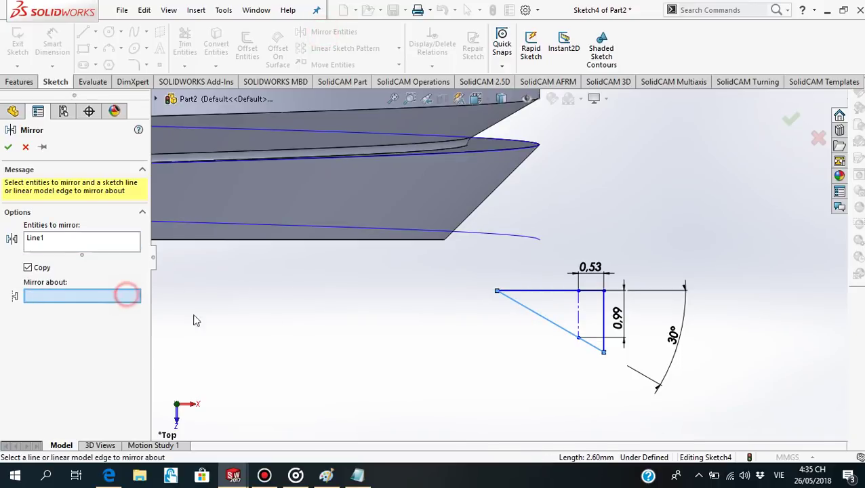
left_click(555, 292)
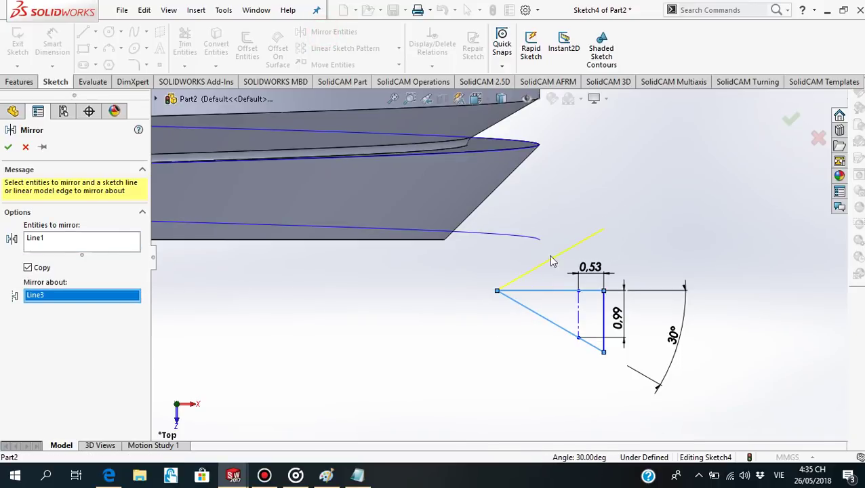
left_click(8, 149)
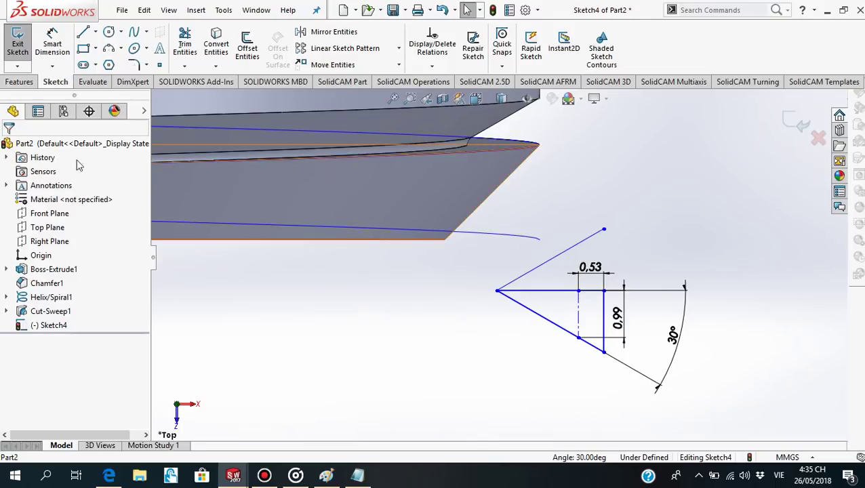
key("m")
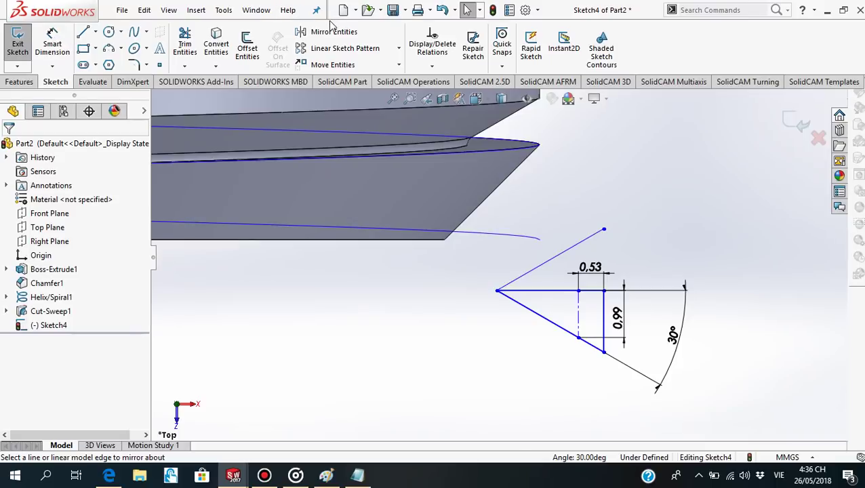
- Extend the profile's vertical line upward until it meets the upper slanted line
left_click(185, 66)
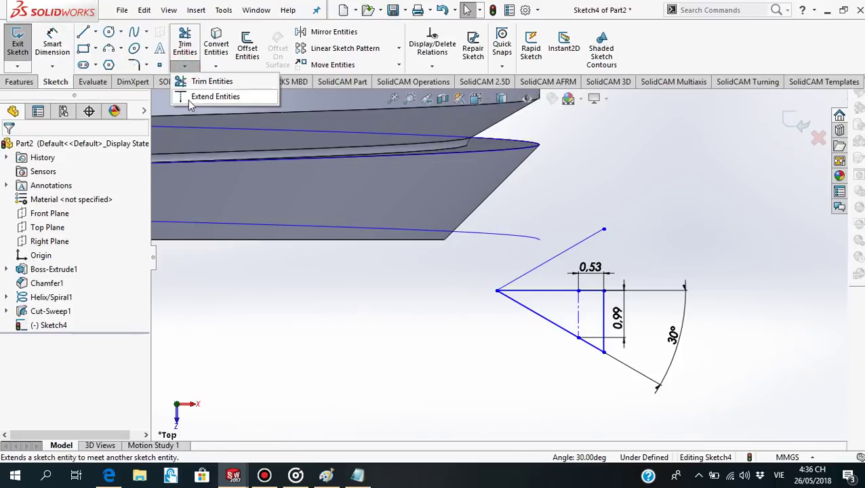
left_click(197, 97)
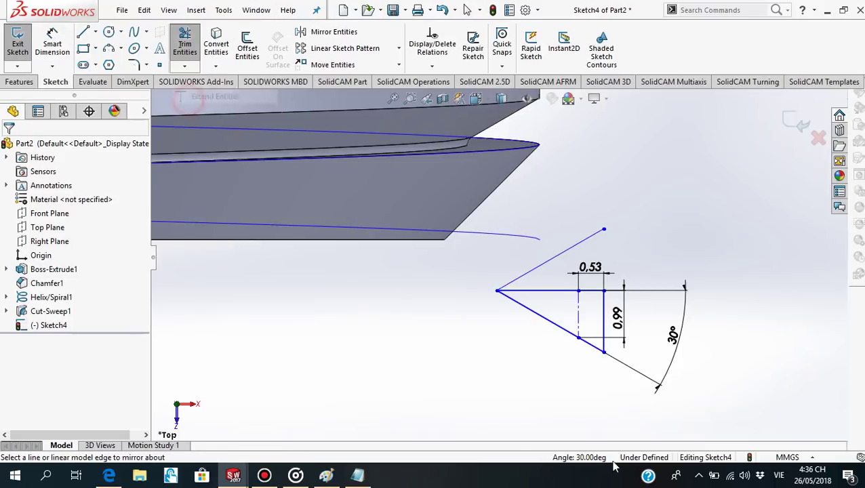
left_click(605, 307)
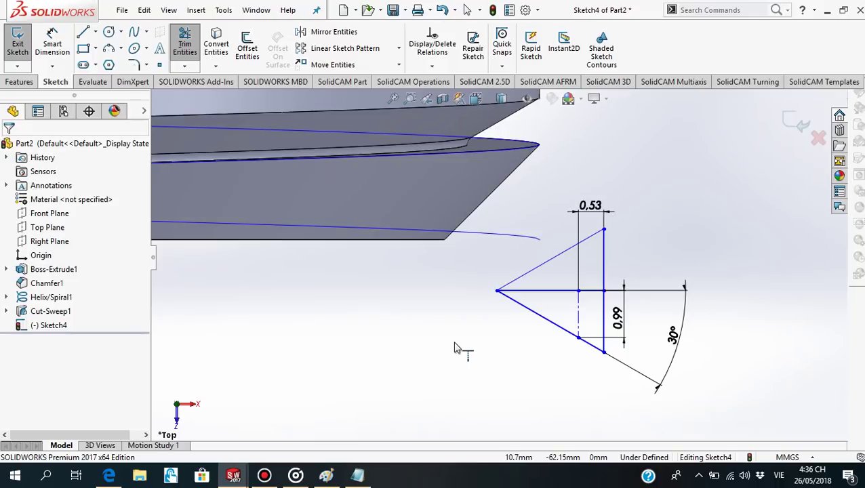
key("Escape")
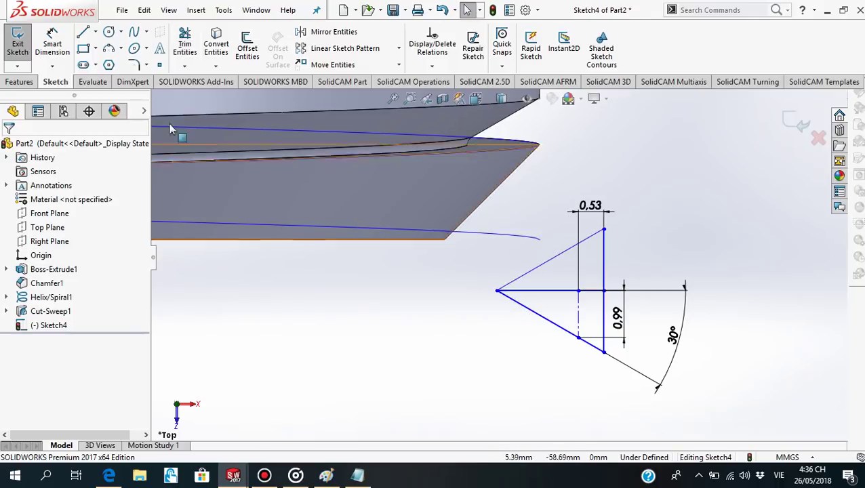
- Fillet the left tip between the two slanted lines with a 0.20 mm sketch fillet
left_click(147, 65)
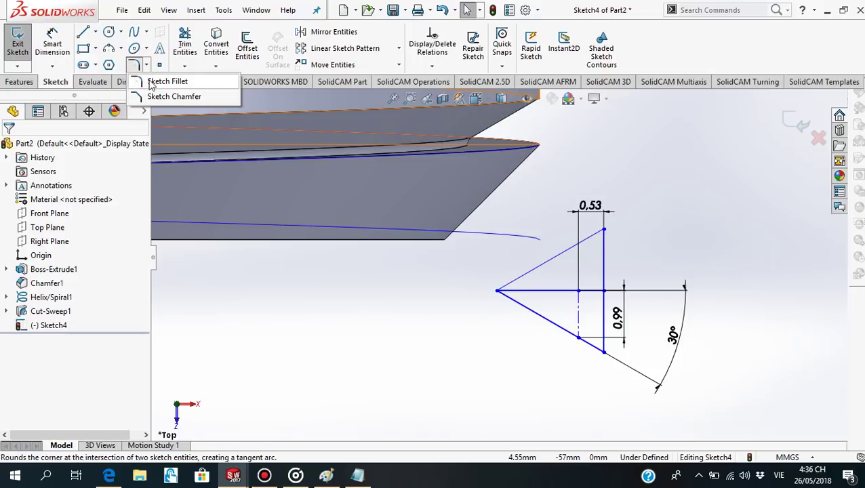
left_click(150, 83)
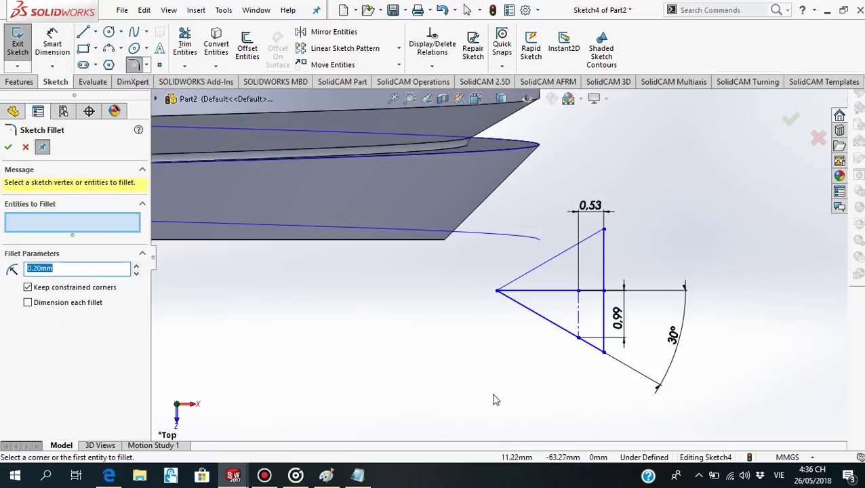
left_click(514, 301)
left_click(522, 278)
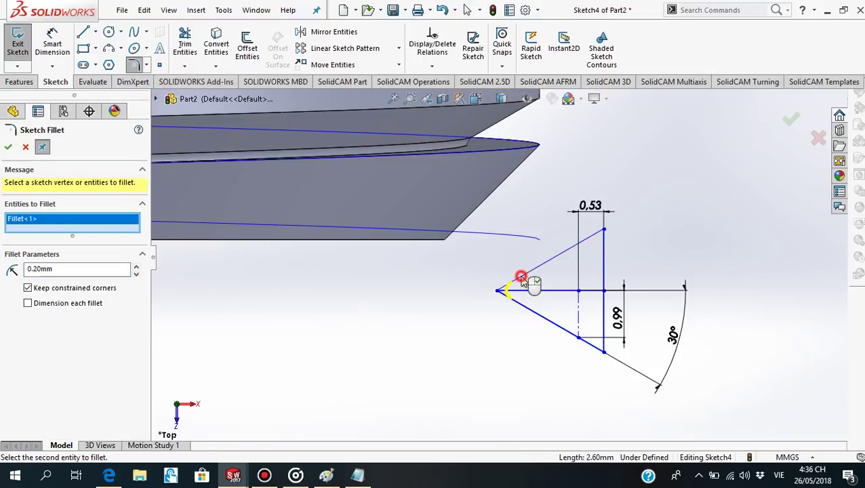
left_click(7, 147)
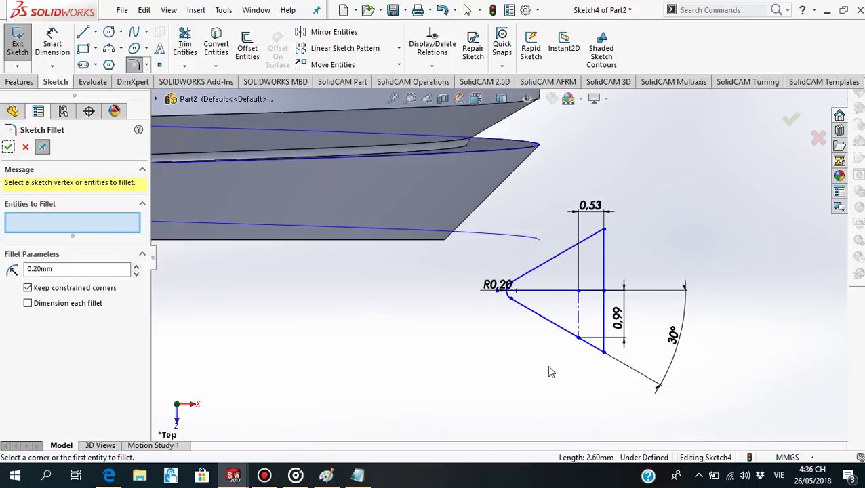
scroll(516, 290, "down", 2)
scroll(499, 288, "down", 3)
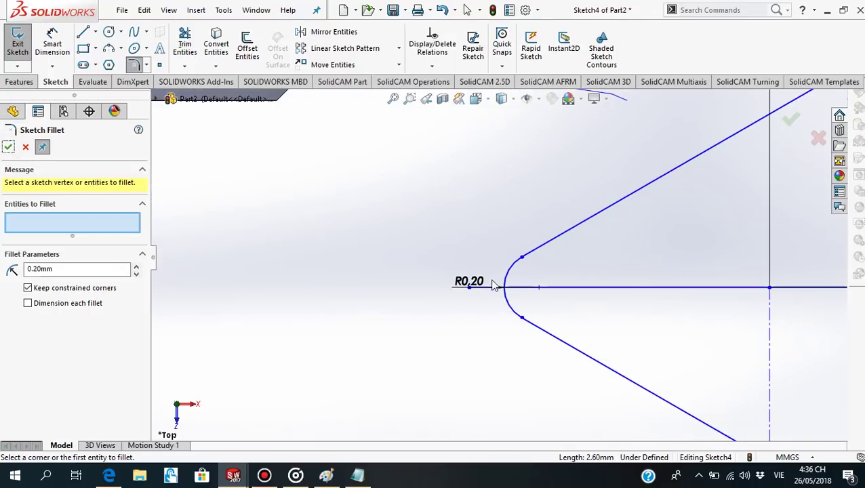
scroll(495, 286, "up", 1)
scroll(567, 267, "up", 3)
scroll(565, 263, "down", 1)
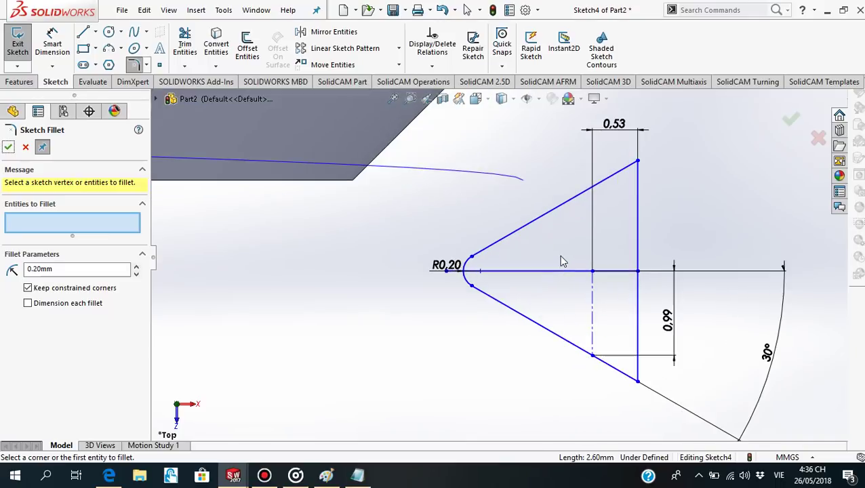
scroll(562, 260, "up", 1)
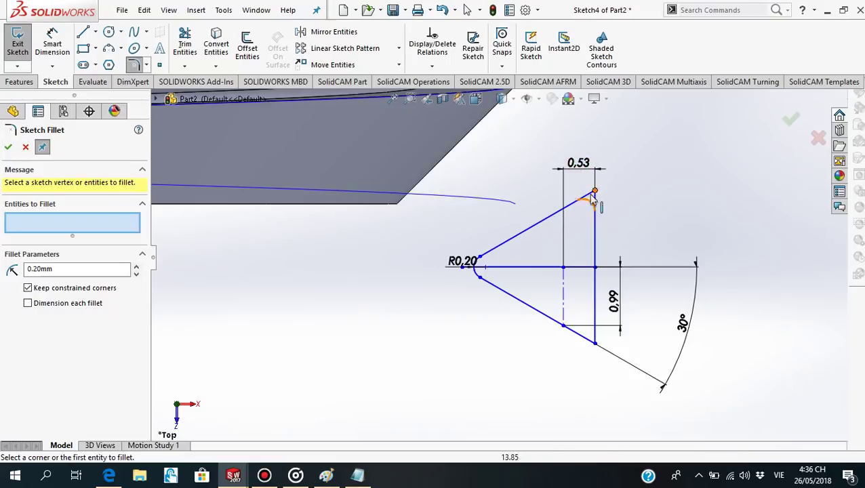
key("Escape")
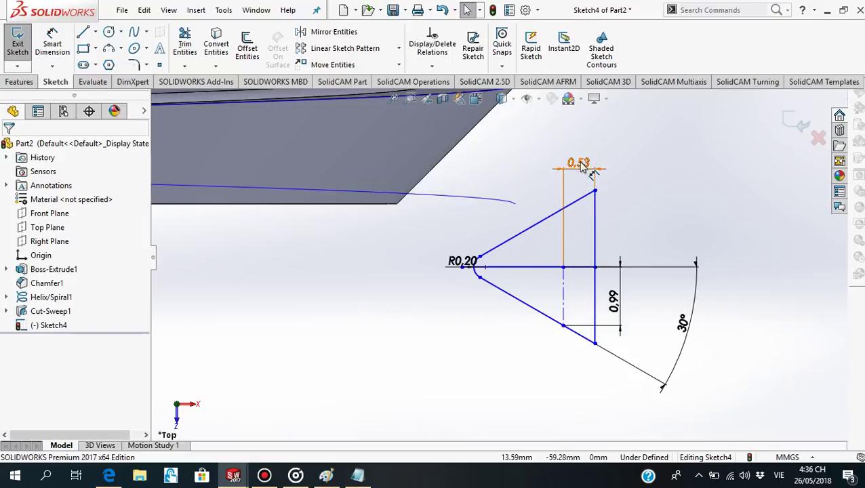
- Change the profile's 0.53 horizontal width dimension to 1 mm
left_click(579, 162)
double_click(579, 163)
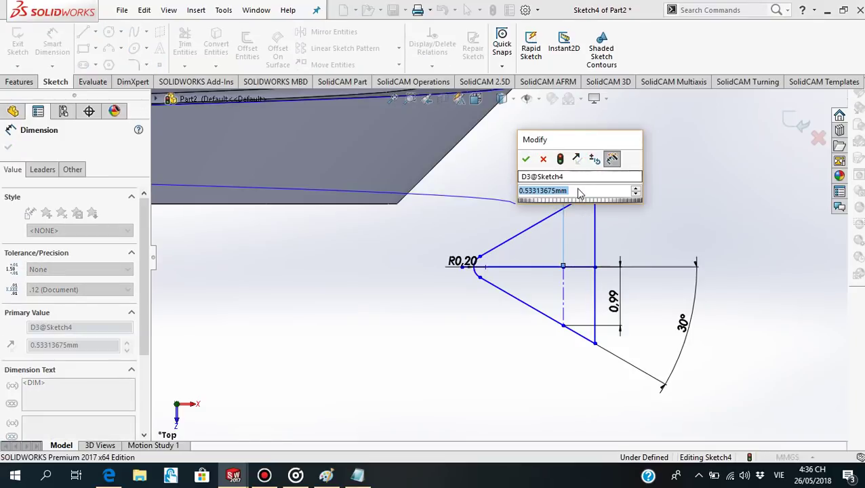
type("1")
key("Return")
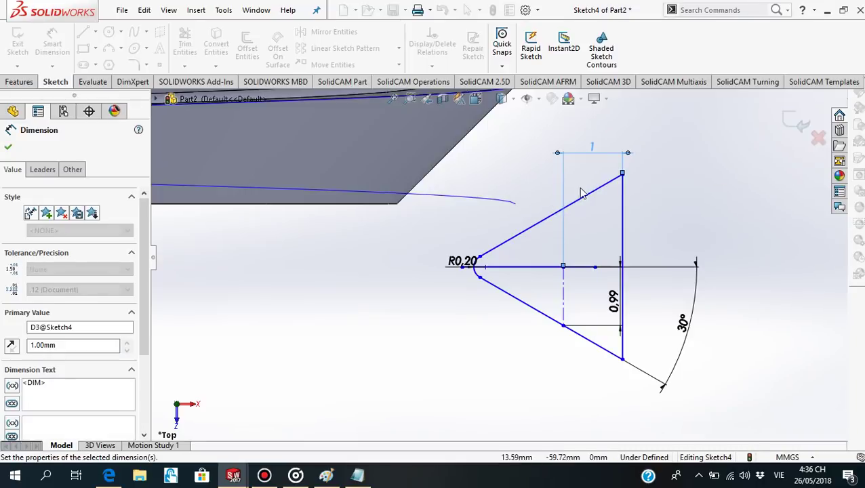
left_click(8, 149)
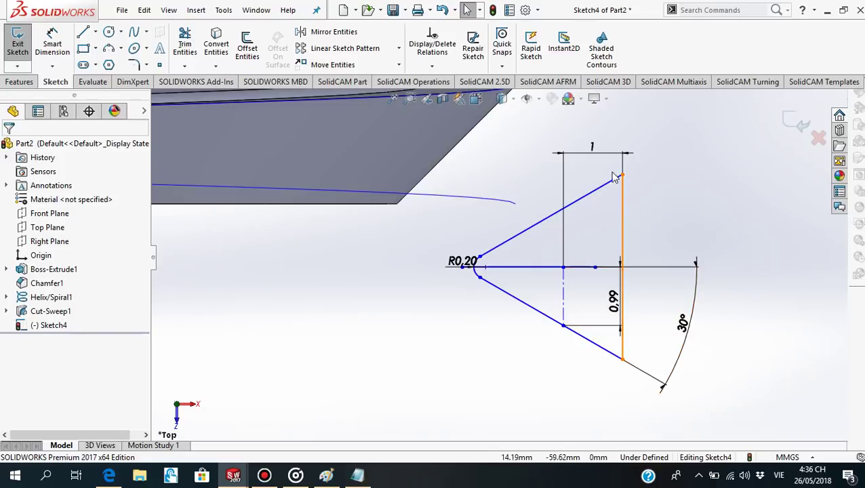
scroll(489, 289, "down", 1)
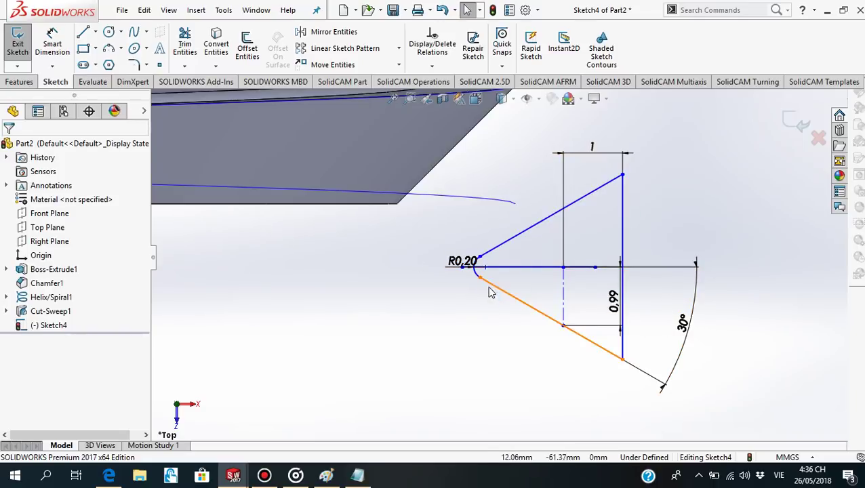
scroll(484, 214, "up", 1)
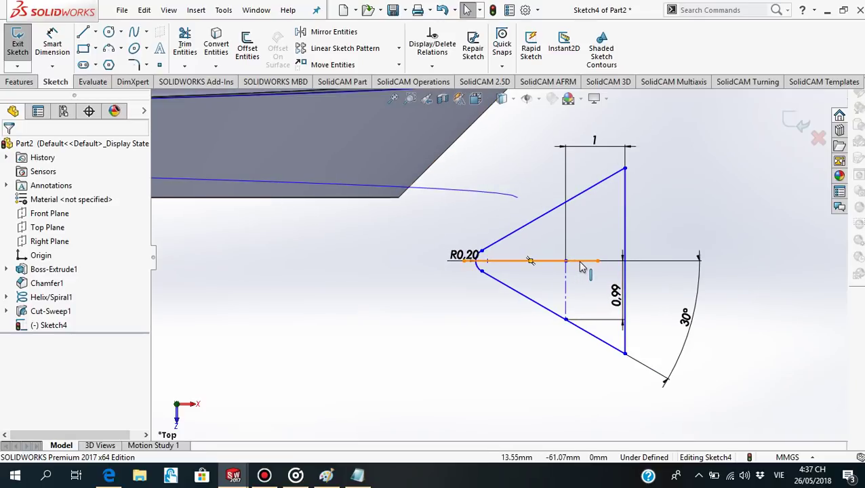
left_click_drag(599, 261, 624, 263)
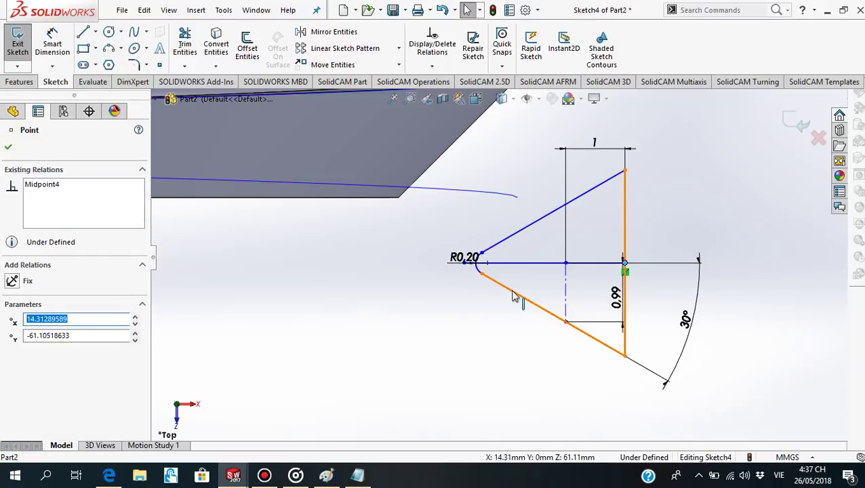
left_click(473, 337)
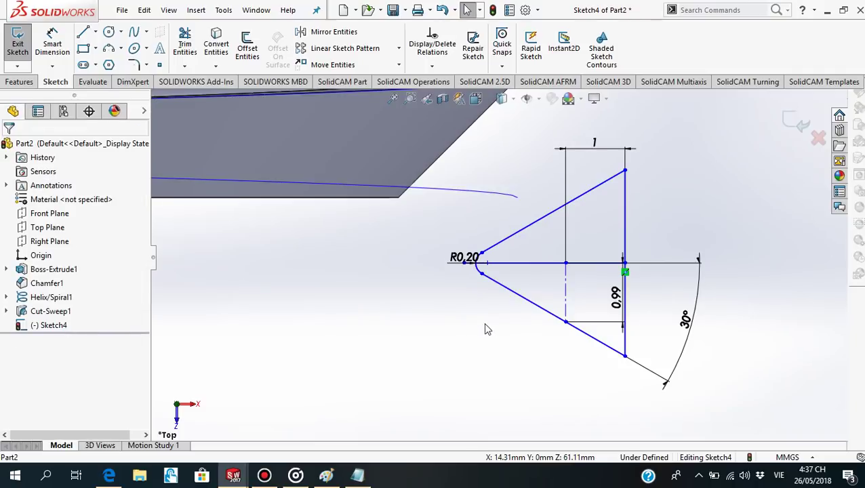
left_click(527, 262)
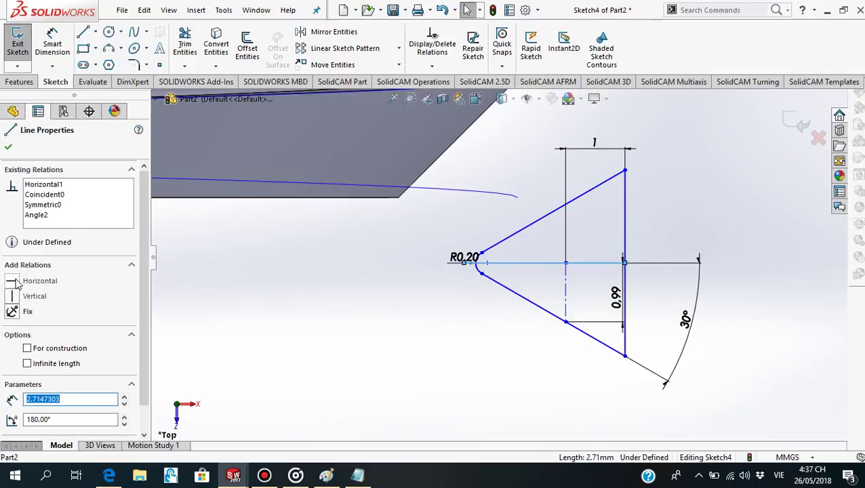
left_click(8, 146)
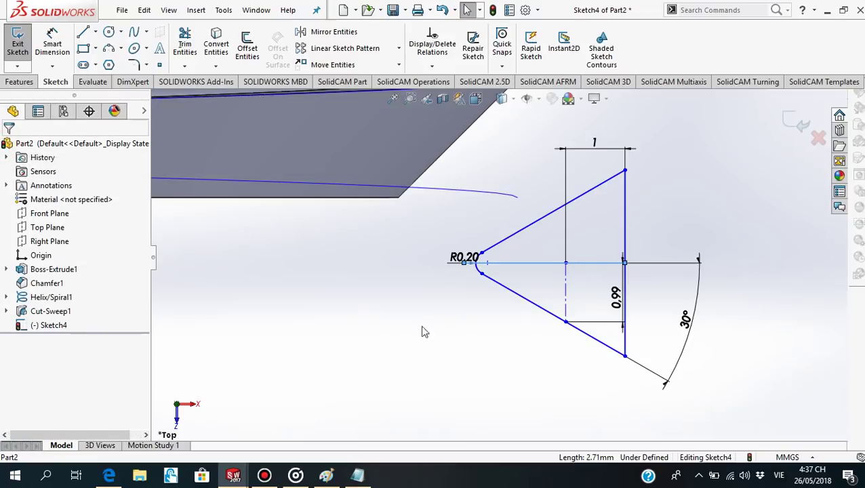
left_click(343, 304)
- Pierce the profile's centre point onto the helix, then power-trim the upper V lines
left_click(566, 264)
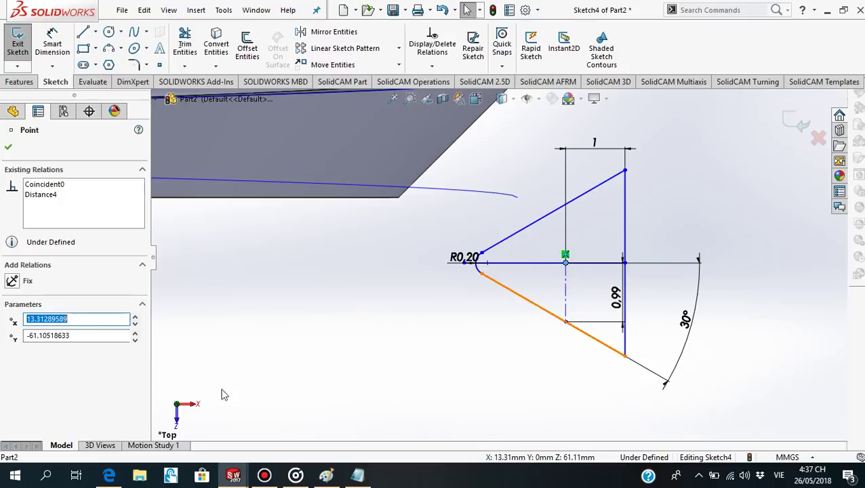
left_click(487, 197, "ctrl")
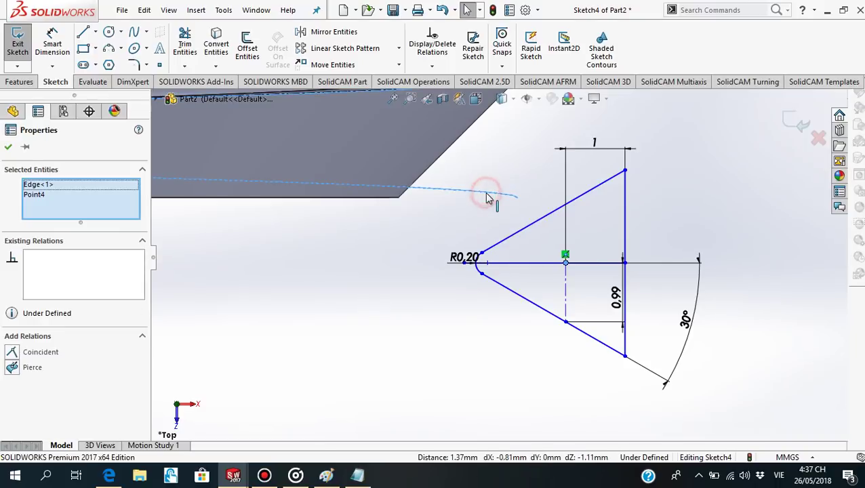
left_click(12, 369)
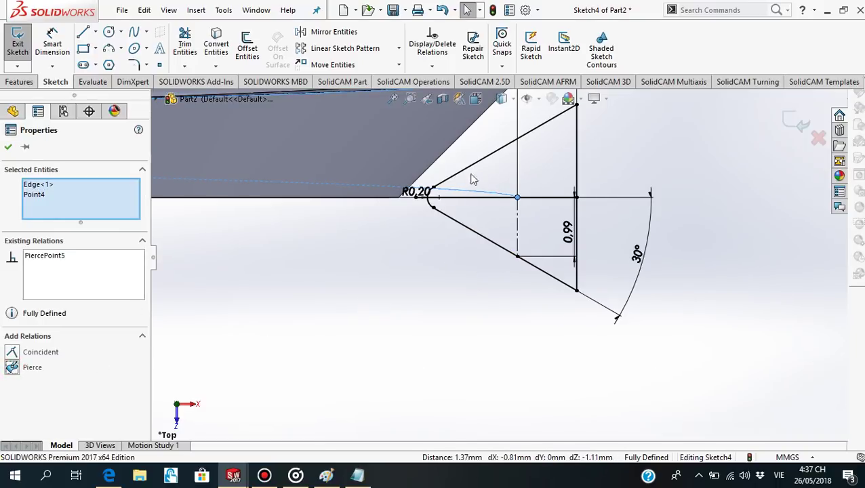
mouse_move(472, 148)
middle_mouse_down()
mouse_move(474, 172)
mouse_move(502, 153)
middle_mouse_up()
scroll(480, 213, "down", 2)
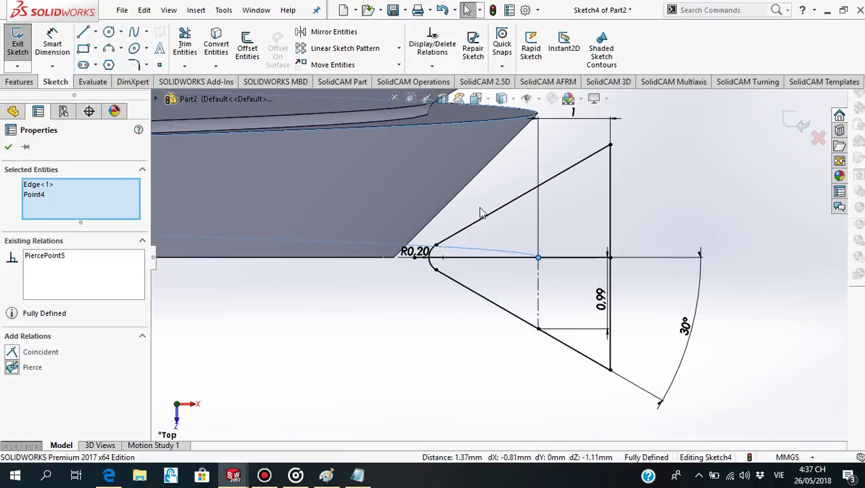
scroll(483, 212, "down", 1)
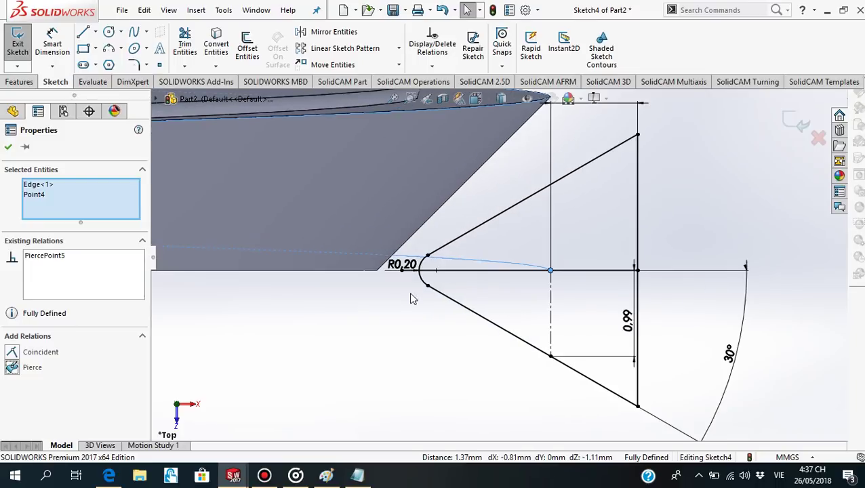
left_click(8, 146)
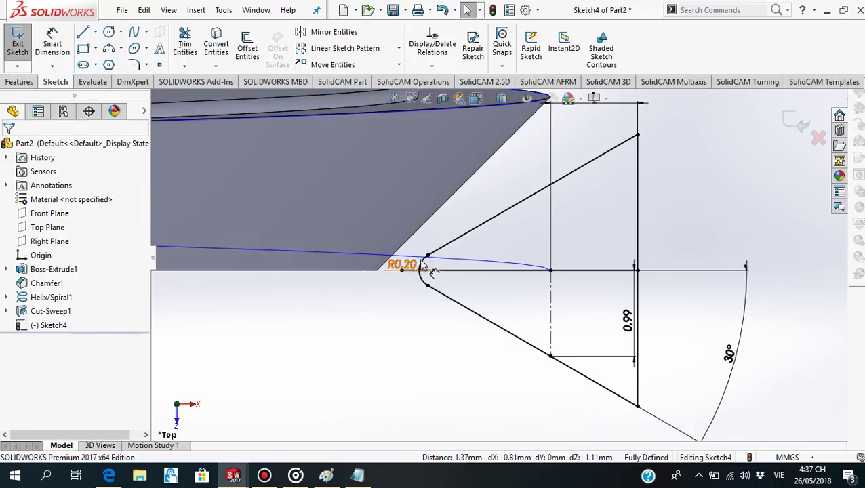
left_click(185, 44)
mouse_move(396, 301)
left_mouse_down()
mouse_move(408, 271)
mouse_move(609, 210)
mouse_move(670, 241)
mouse_move(680, 224)
left_mouse_up()
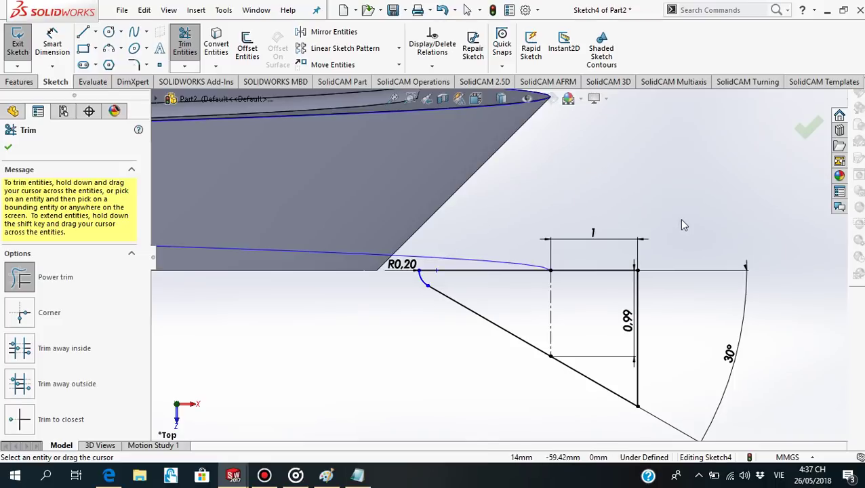
- Finish trimming to a closed half-triangle and exit Sketch4
scroll(541, 350, "up", 2)
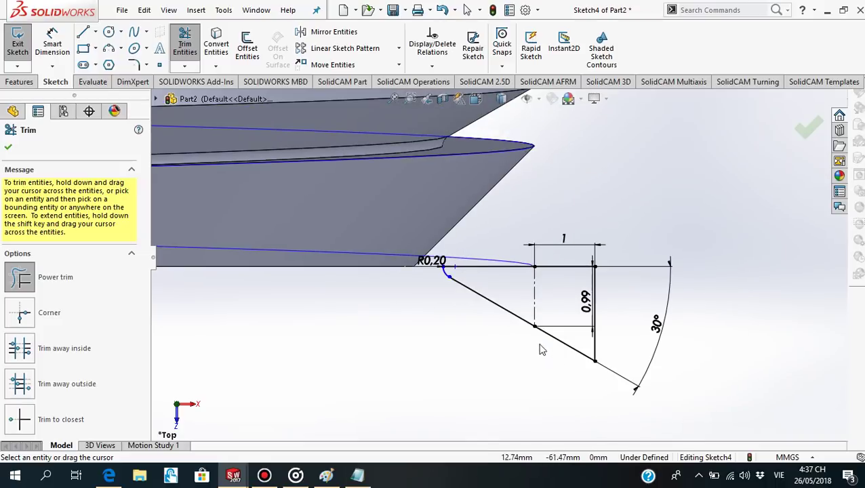
scroll(528, 334, "down", 2)
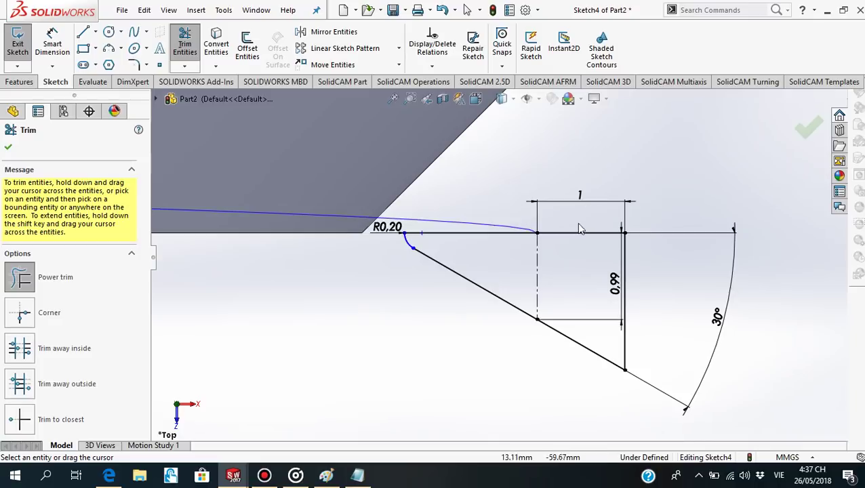
left_click(8, 148)
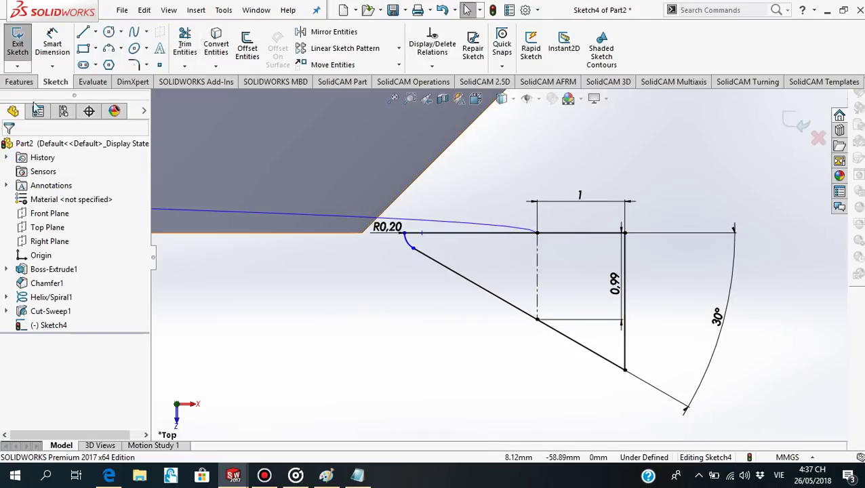
left_click(20, 82)
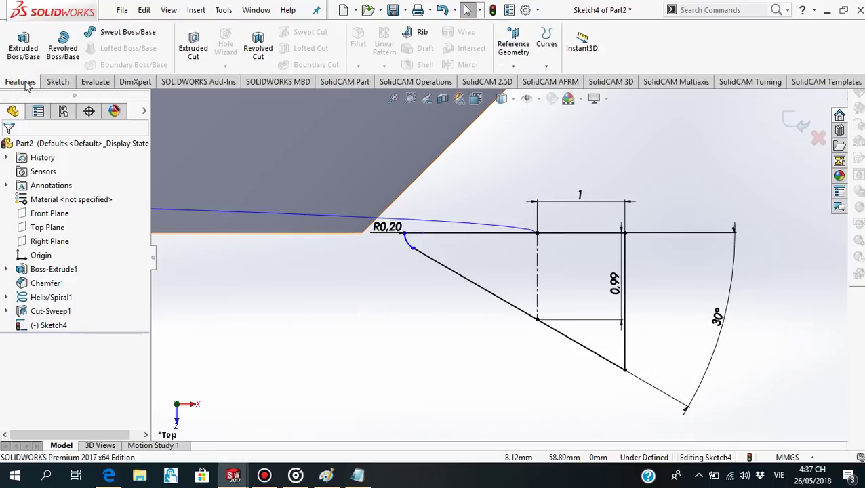
left_click(795, 122)
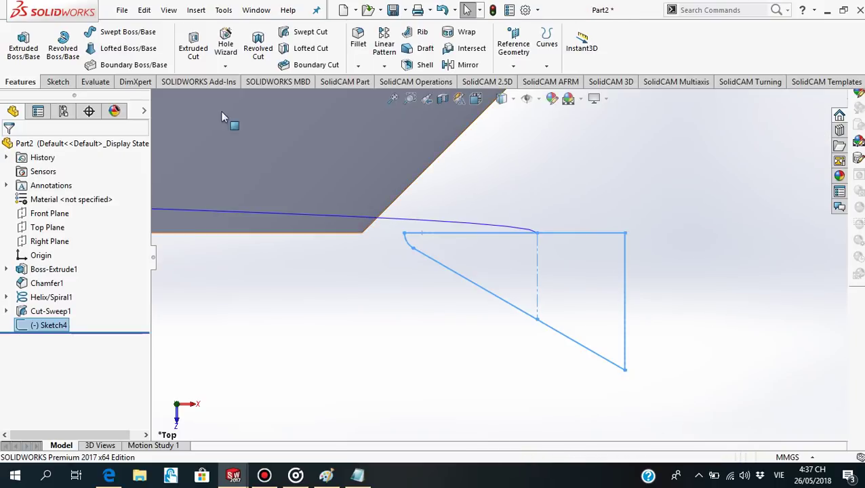
- Create Cut-Sweep2, sweeping the Sketch4 half-profile along Helix/Spiral1
left_click(309, 34)
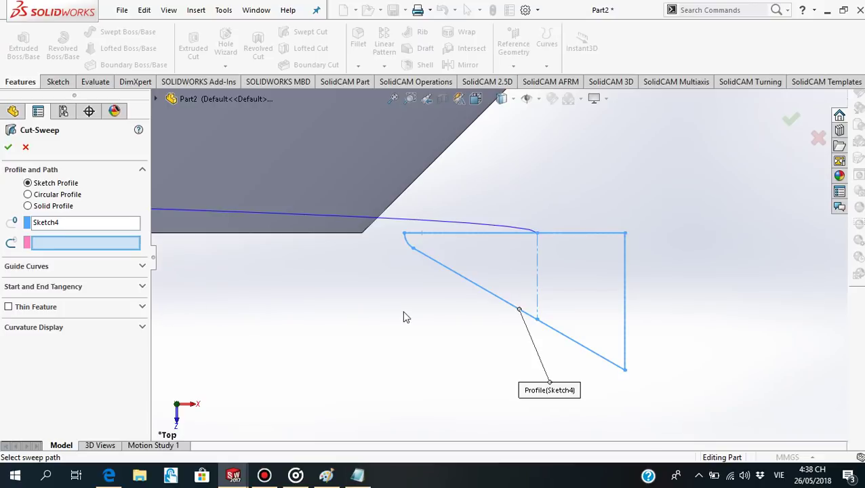
left_click(400, 223)
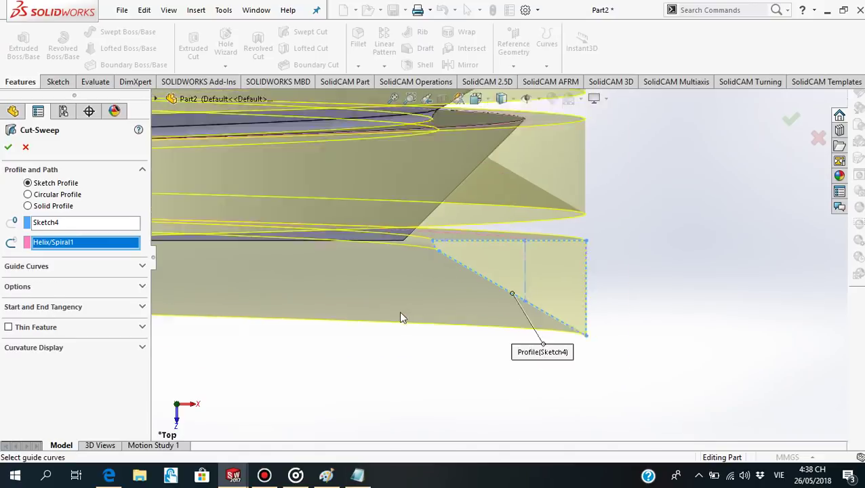
scroll(399, 311, "up", 3)
scroll(420, 278, "up", 2)
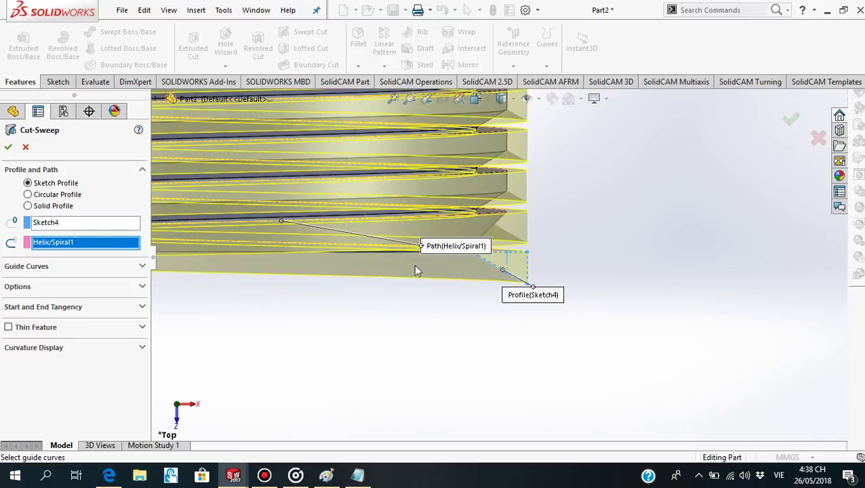
left_click(8, 147)
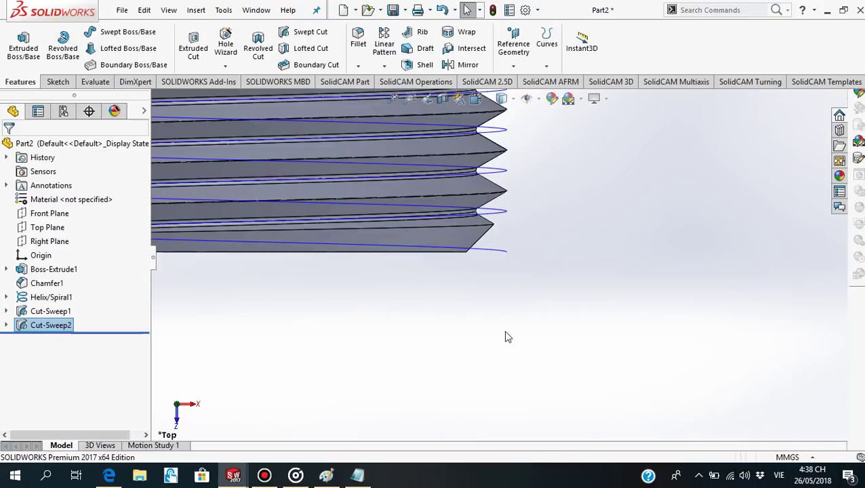
- Tilt the part into a 3-D view and hide the Helix/Spiral1 curve
scroll(405, 170, "down", 1)
scroll(435, 173, "down", 2)
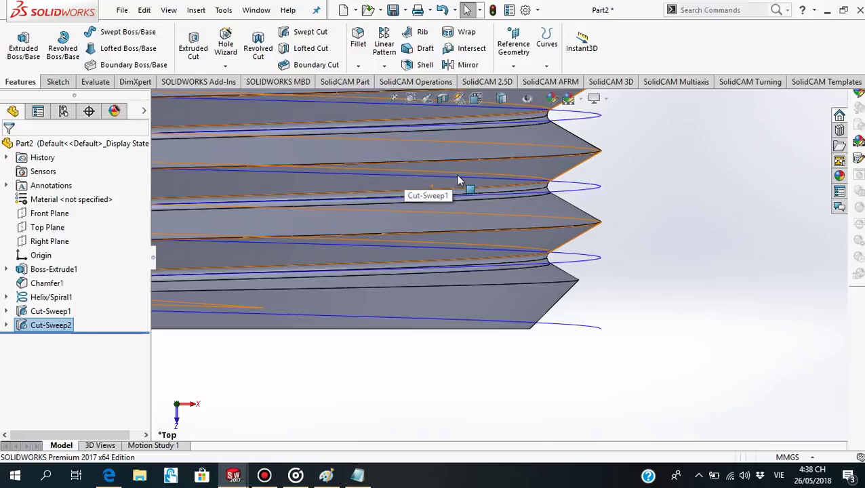
scroll(475, 186, "down", 2)
scroll(488, 196, "up", 2)
scroll(468, 224, "up", 2)
scroll(427, 251, "up", 2)
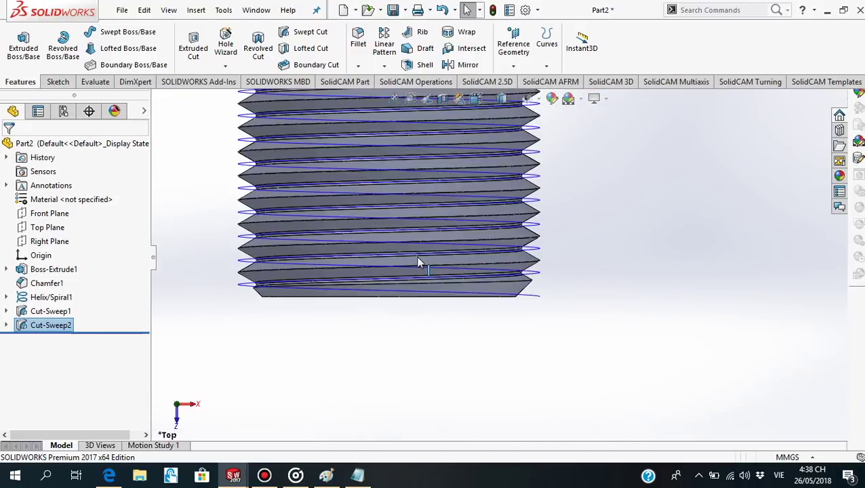
scroll(432, 200, "up", 2)
middle_click_drag(454, 229, 434, 128)
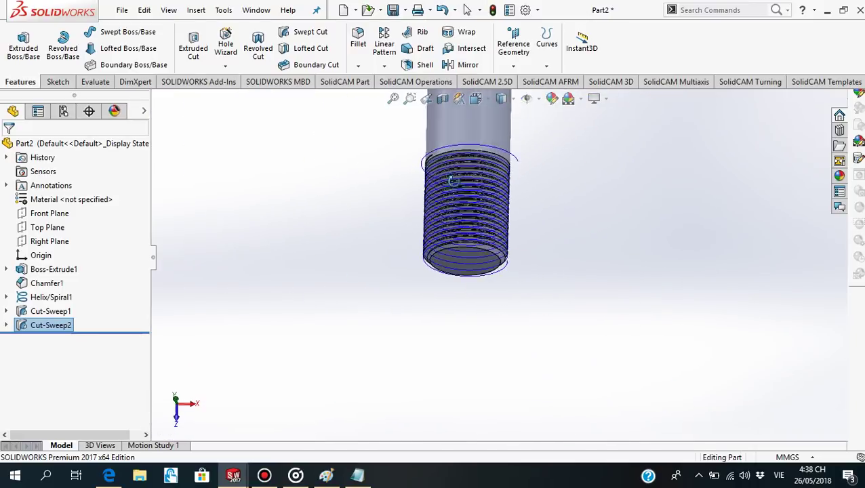
scroll(447, 190, "down", 1)
scroll(464, 253, "down", 2)
scroll(478, 271, "down", 2)
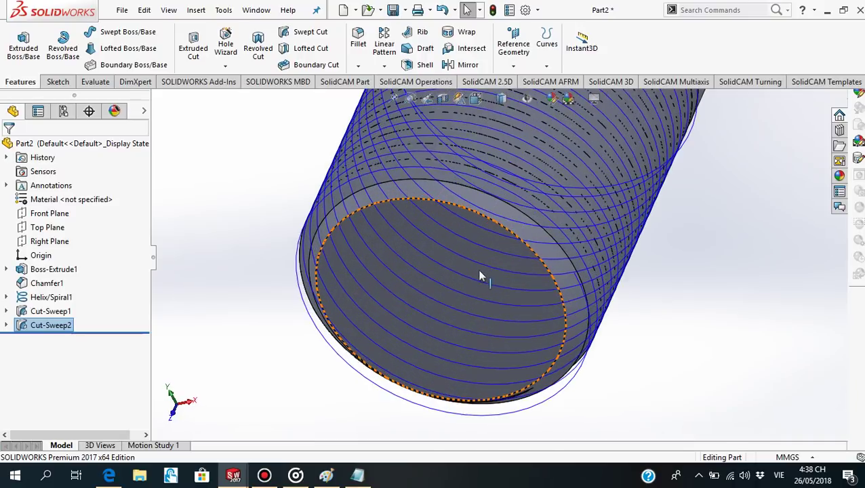
left_click(543, 411)
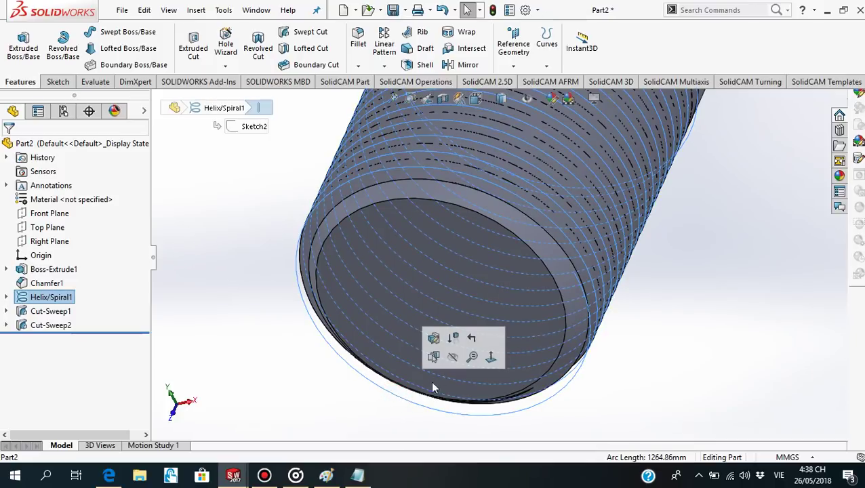
left_click(453, 358)
- Orbit and zoom the threaded cylinder back to a straight-on view
scroll(460, 349, "up", 2)
scroll(500, 243, "up", 2)
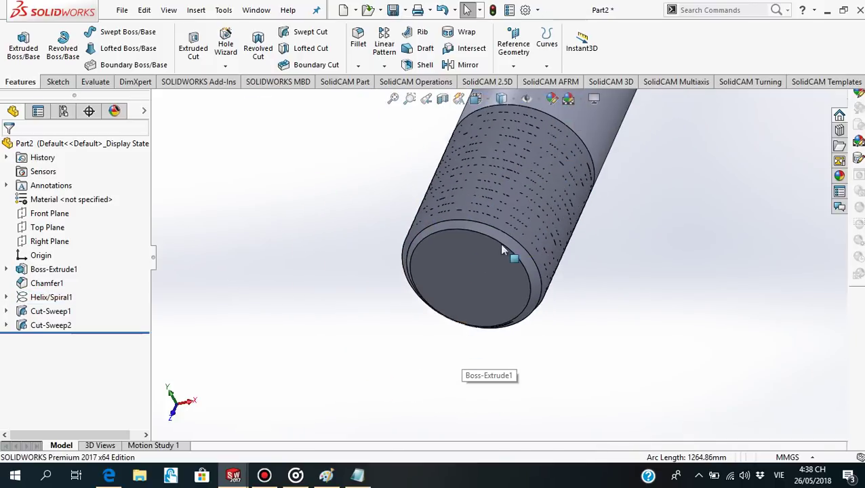
scroll(513, 216, "up", 2)
scroll(507, 278, "up", 2)
mouse_move(509, 280)
middle_mouse_down()
mouse_move(501, 343)
mouse_move(516, 277)
middle_mouse_up()
scroll(517, 275, "down", 5)
scroll(491, 258, "down", 3)
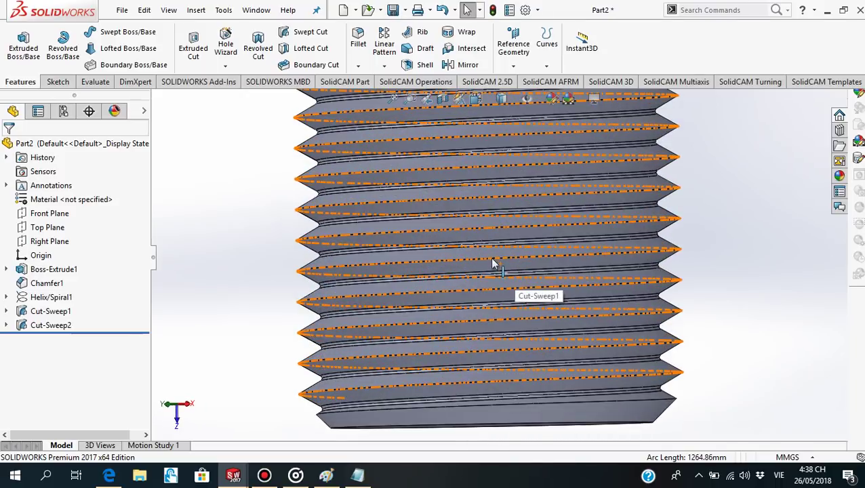
- Create a section view of the part through the Top Plane
left_click(27, 228)
scroll(393, 328, "up", 5)
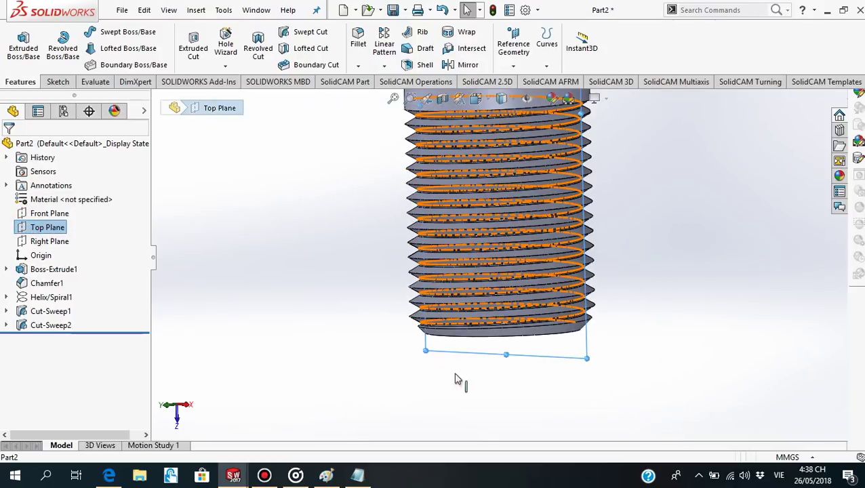
mouse_move(456, 378)
middle_mouse_down()
mouse_move(477, 362)
mouse_move(461, 363)
middle_mouse_up()
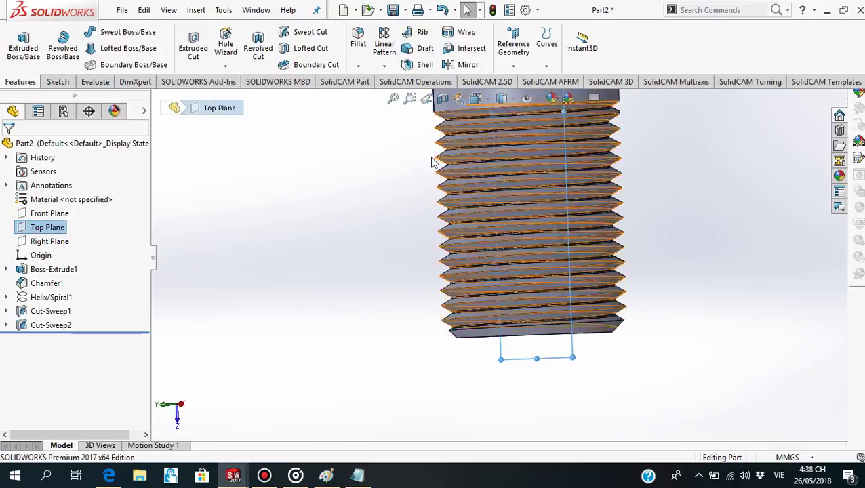
left_click(442, 99)
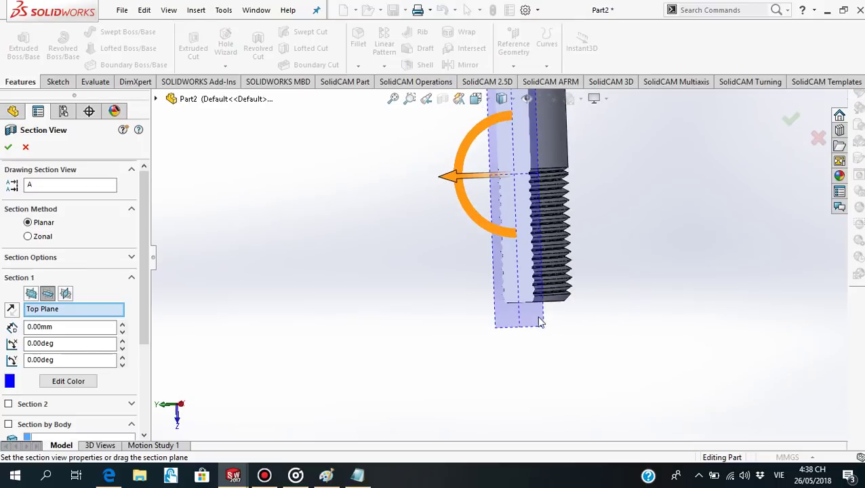
left_click(790, 120)
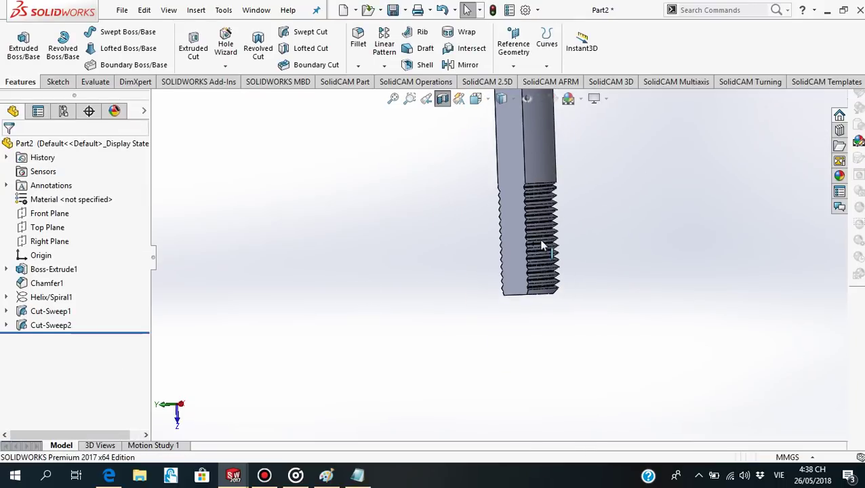
scroll(565, 225, "down", 4)
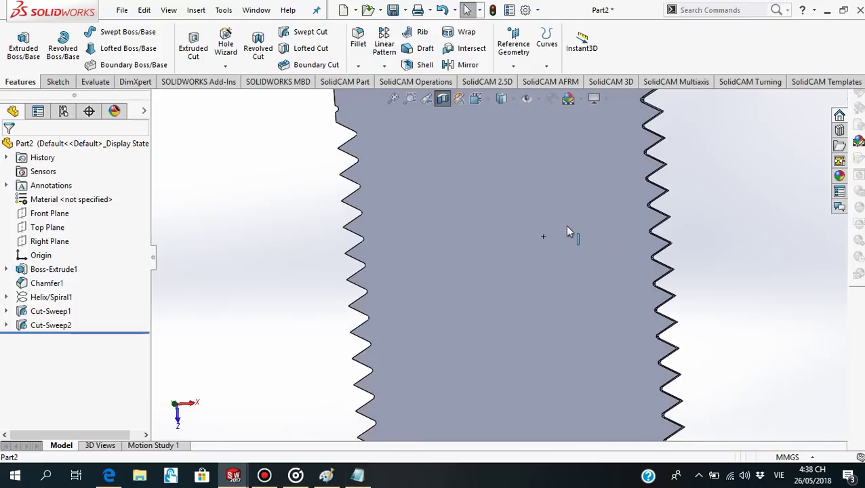
scroll(516, 337, "down", 2)
middle_click_drag(516, 337, 599, 307)
scroll(599, 307, "up", 2)
scroll(591, 304, "up", 2)
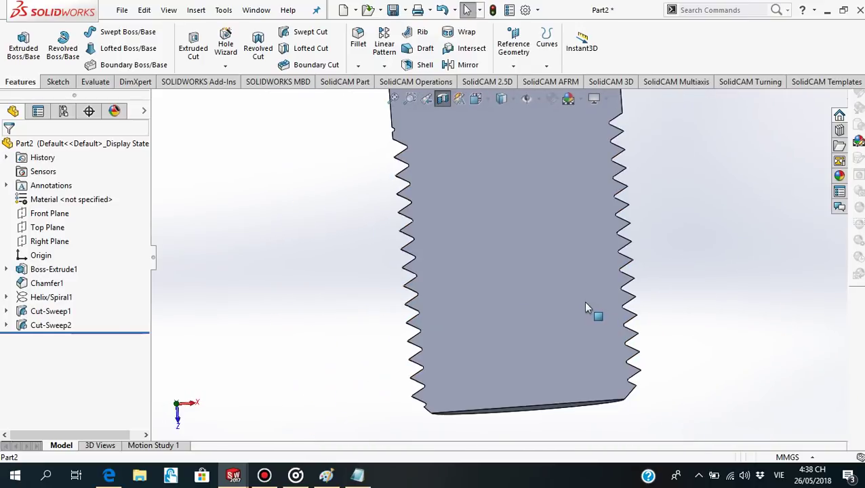
- View the section normal to the Top Plane, then orbit to show chamfer and thread depth
left_click(50, 232)
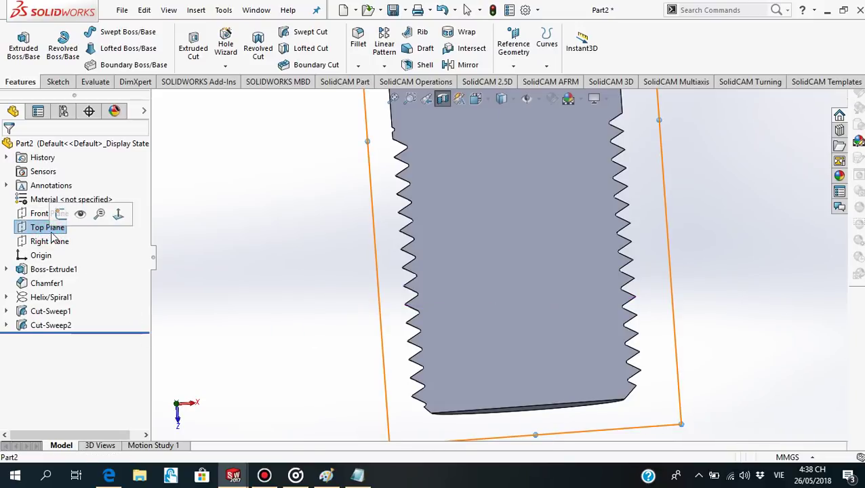
left_click(118, 214)
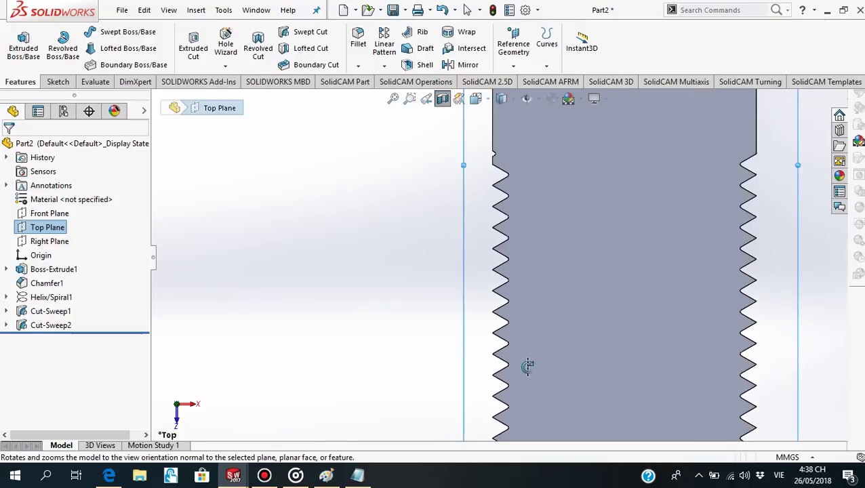
scroll(671, 414, "down", 2)
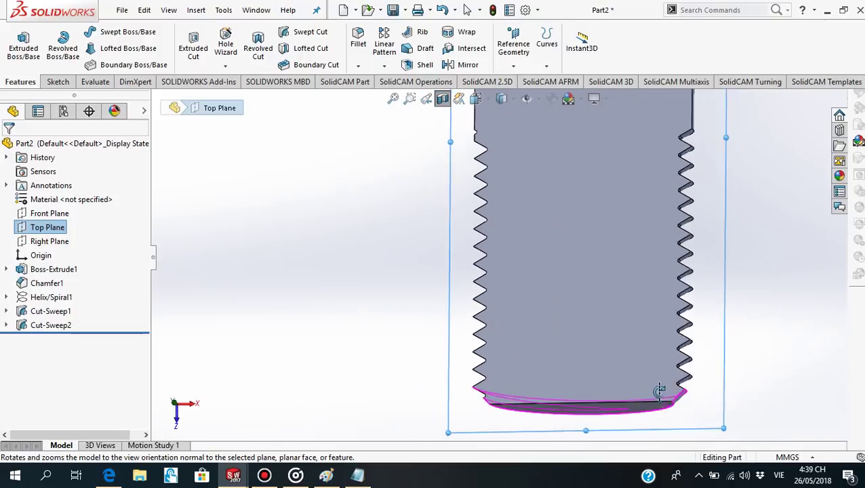
mouse_move(660, 391)
middle_mouse_down()
mouse_move(641, 348)
mouse_move(643, 293)
mouse_move(628, 295)
mouse_move(638, 338)
mouse_move(626, 327)
mouse_move(630, 268)
middle_mouse_up()
scroll(652, 278, "down", 3)
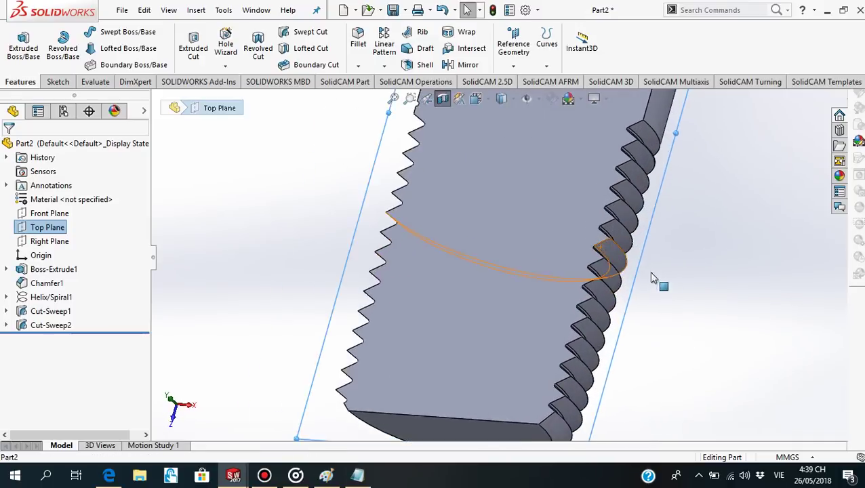
scroll(651, 278, "down", 2)
scroll(610, 292, "up", 3)
scroll(475, 366, "up", 2)
- Orbit and zoom around the cut thread profile, then bring up the Notepad notes
mouse_move(437, 331)
middle_mouse_down()
mouse_move(437, 375)
mouse_move(448, 389)
middle_mouse_up()
scroll(428, 324, "down", 3)
middle_click_drag(428, 324, 417, 301)
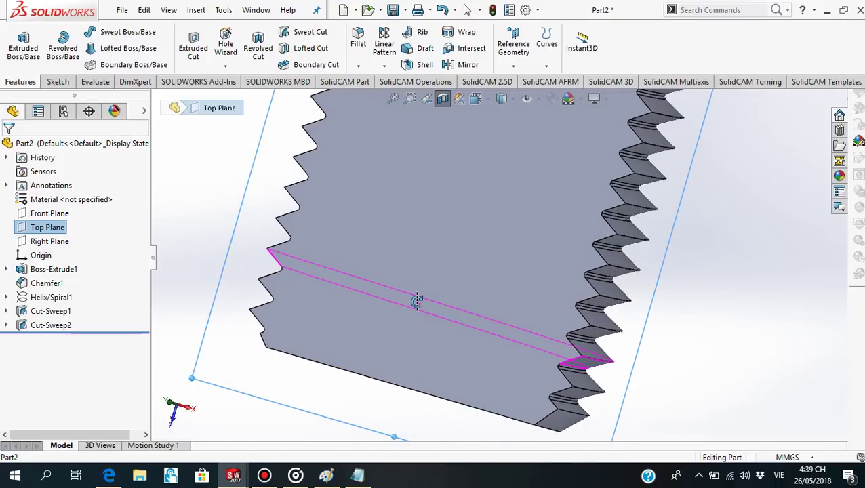
scroll(414, 295, "up", 2)
scroll(400, 254, "up", 2)
scroll(407, 224, "up", 2)
scroll(495, 152, "up", 1)
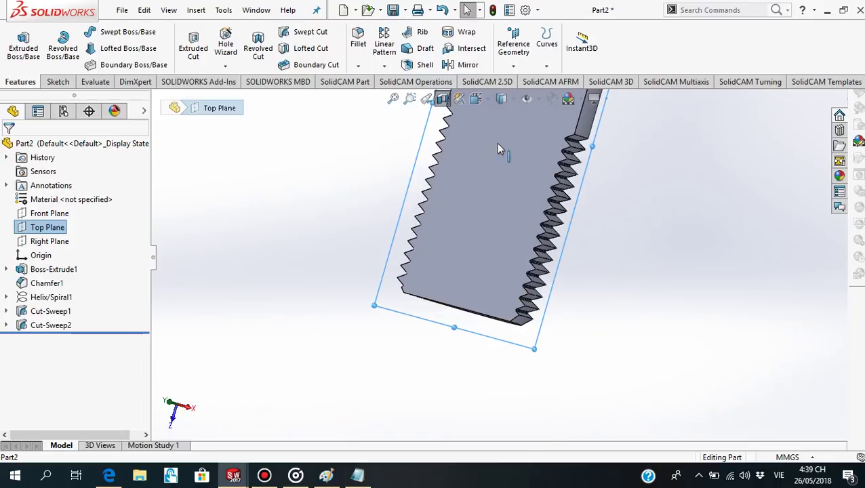
scroll(498, 149, "down", 3)
scroll(495, 166, "down", 1)
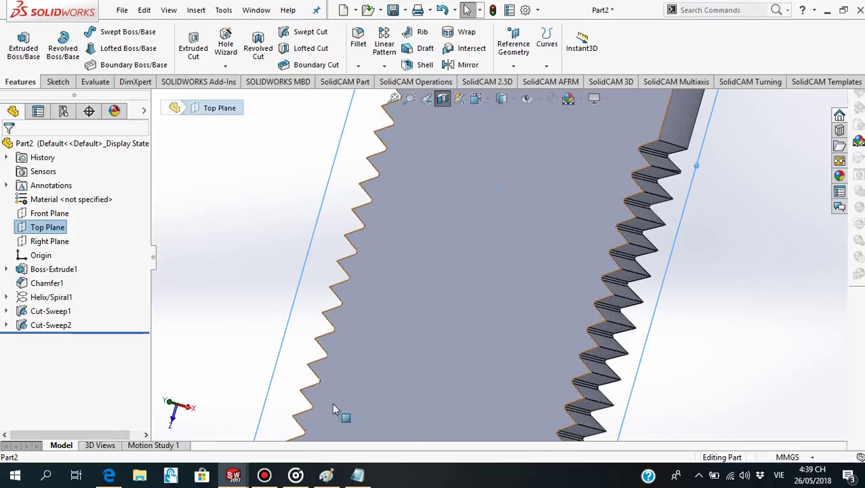
left_click(357, 475)
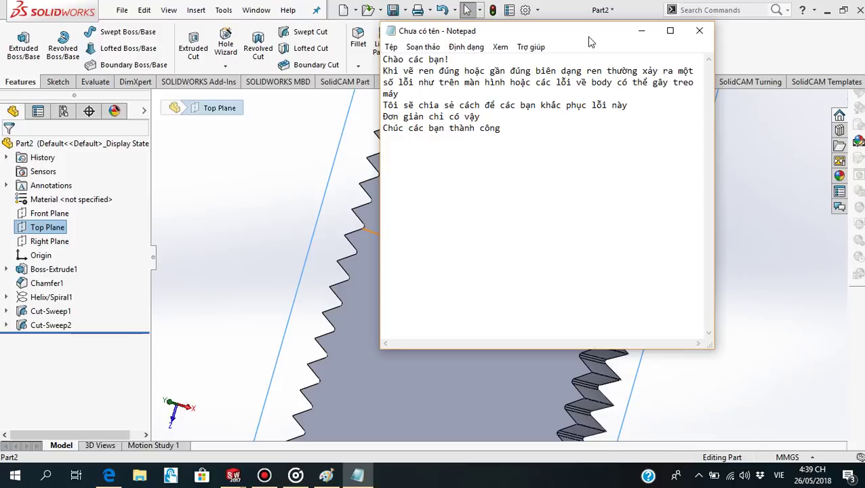
- Drag the Notepad notes window left beside the sectioned thread and click into its text
mouse_move(590, 39)
left_mouse_down()
mouse_move(552, 98)
mouse_move(209, 40)
mouse_move(229, 40)
left_mouse_up()
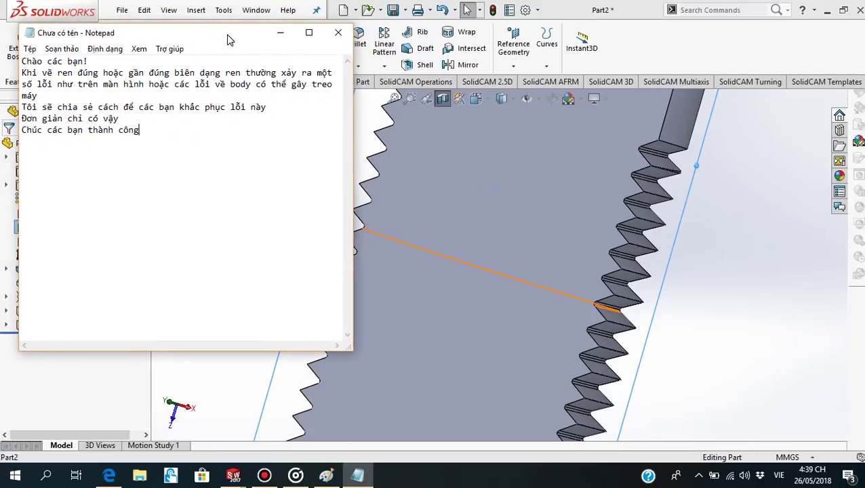
left_click(179, 129)
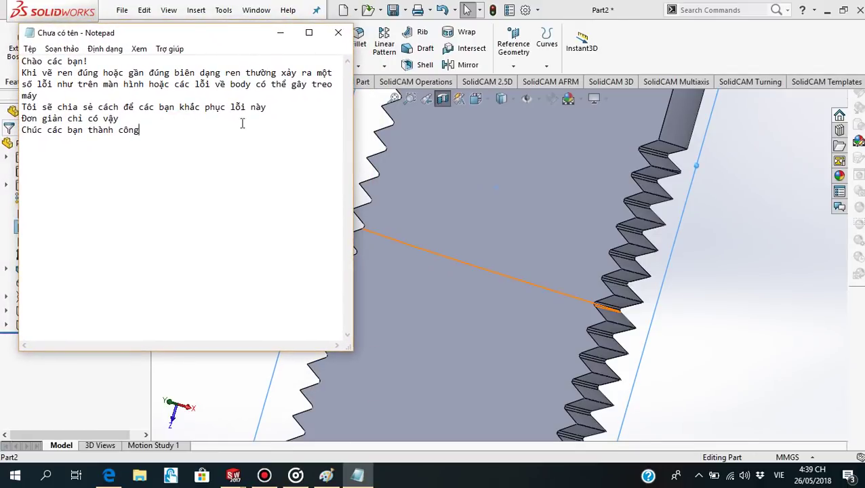